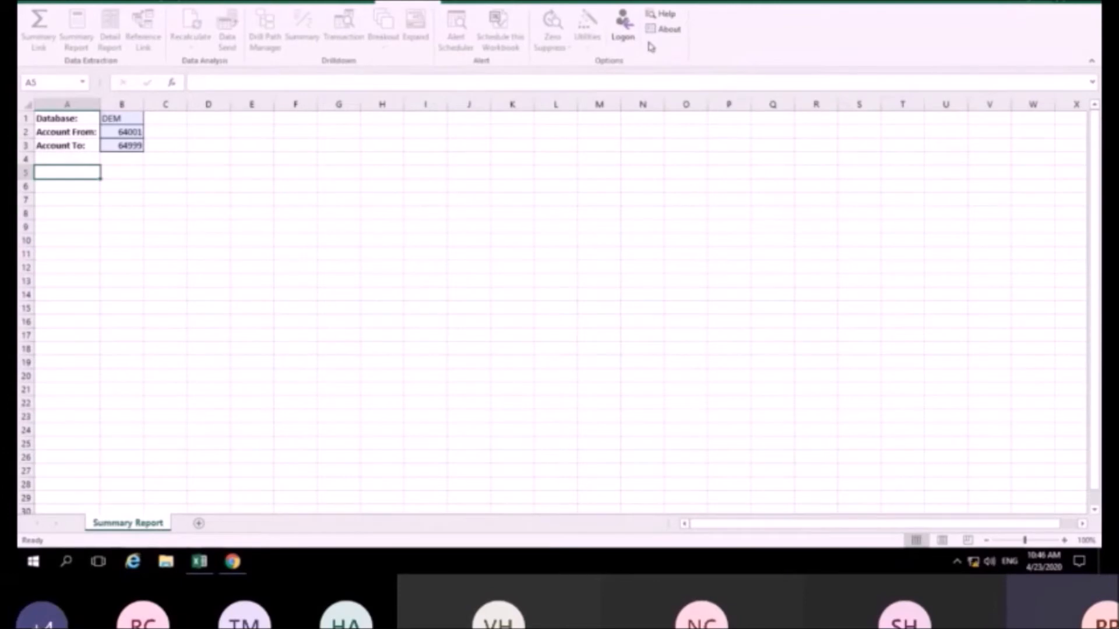
Log on to Infor Query & Analysis with the account password
{"action": "left_click", "coordinate": [622, 25]}
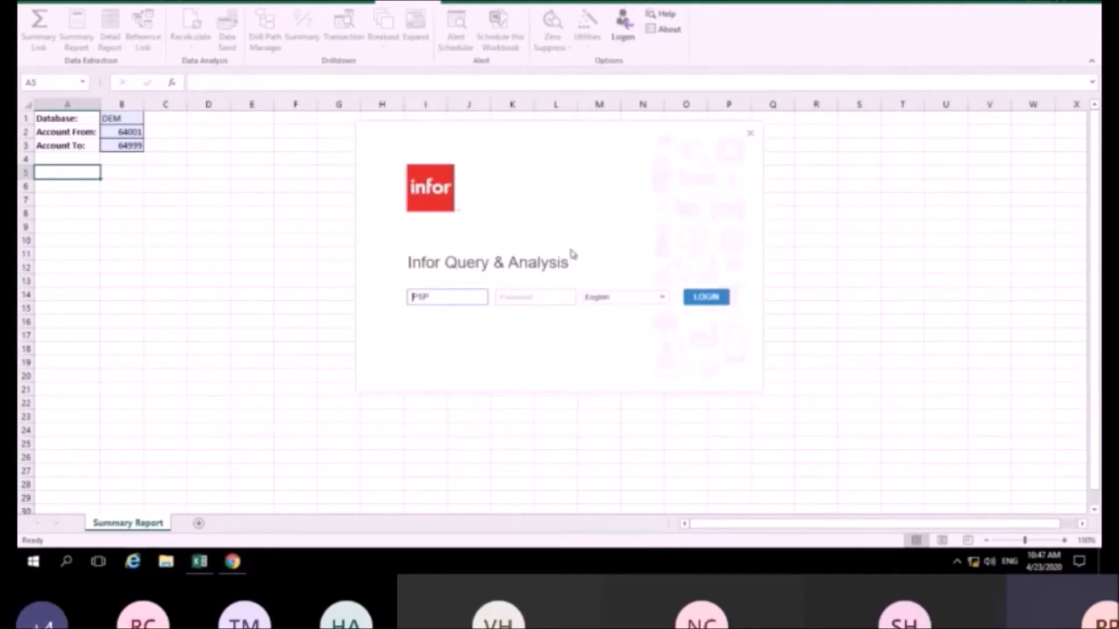
{"action": "left_click", "coordinate": [531, 296]}
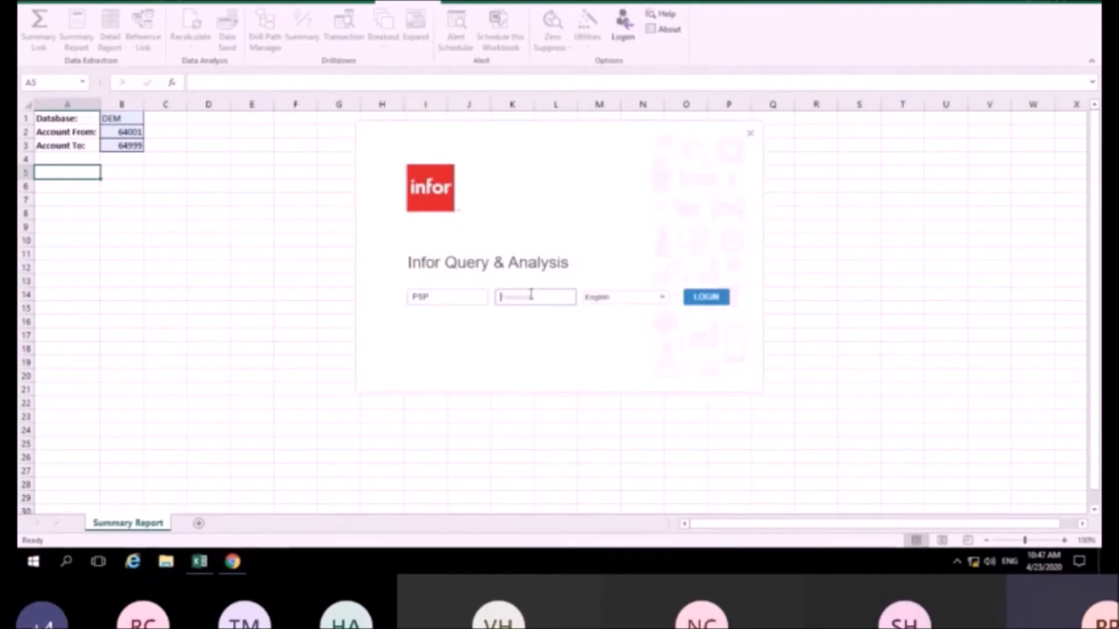
{"action": "type", "text": "***********"}
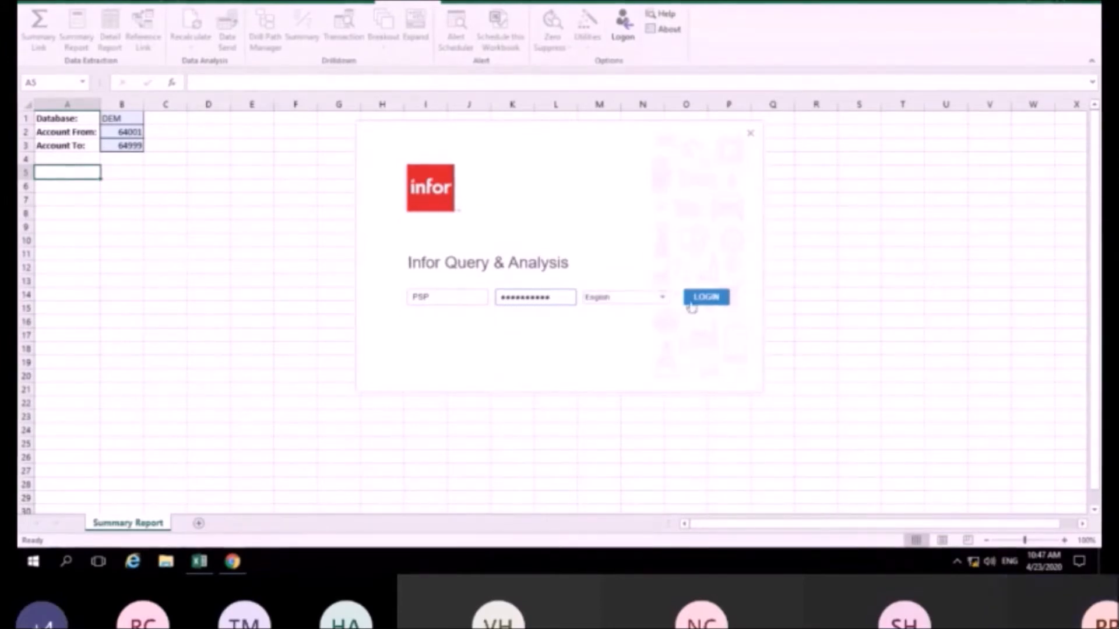
{"action": "left_click", "coordinate": [694, 297]}
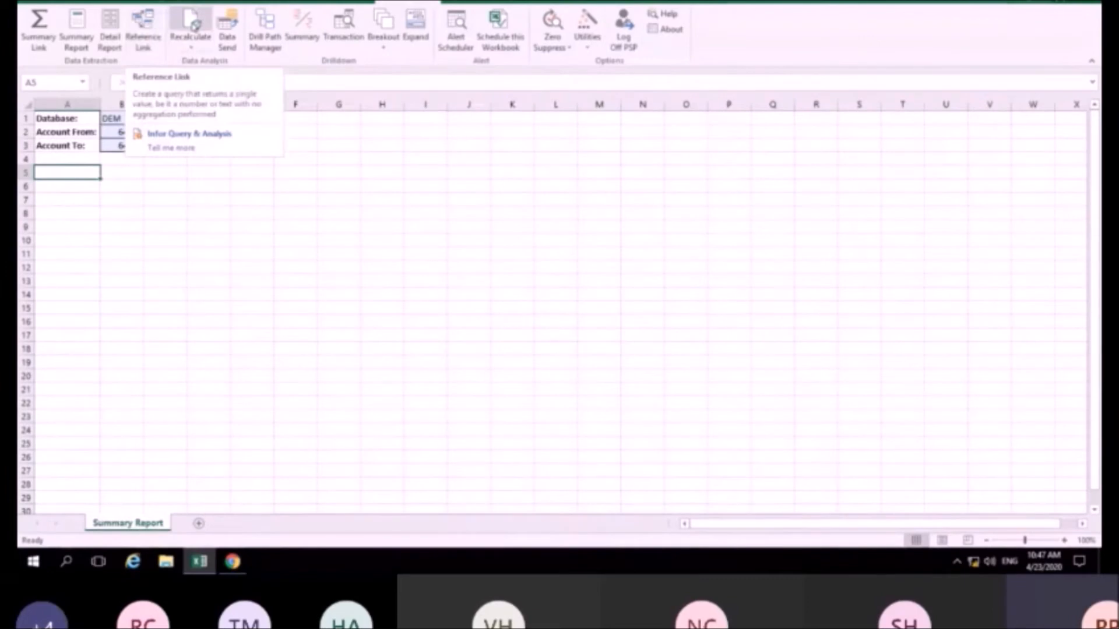
Dismiss the Recalculate options and open a new Summary Report definition
{"action": "left_click", "coordinate": [196, 49]}
{"action": "left_click", "coordinate": [415, 162]}
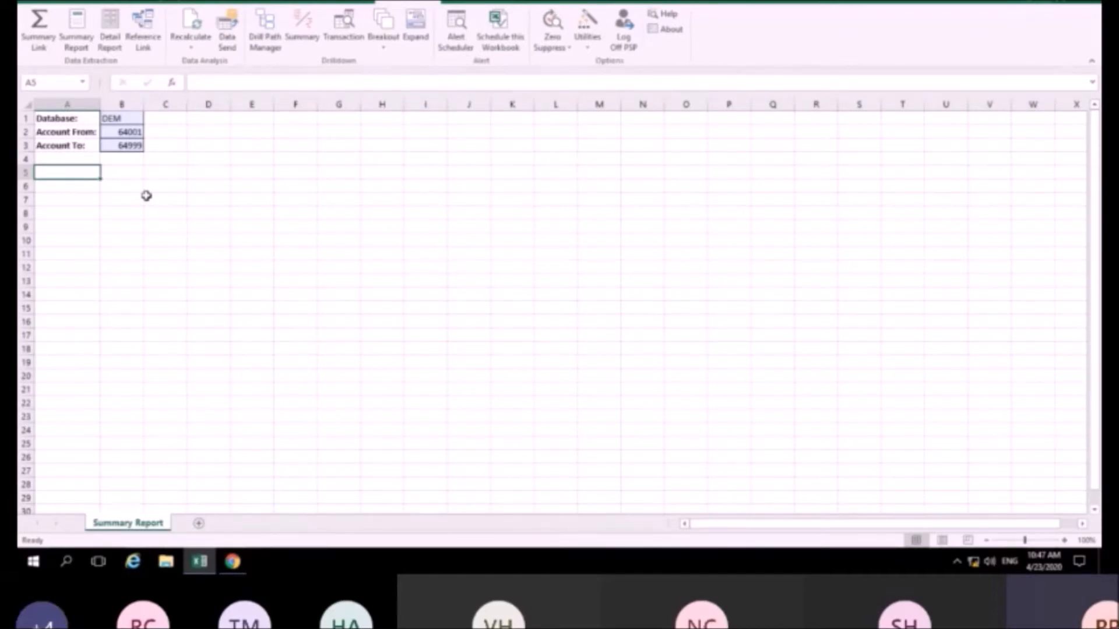
{"action": "left_click", "coordinate": [76, 29]}
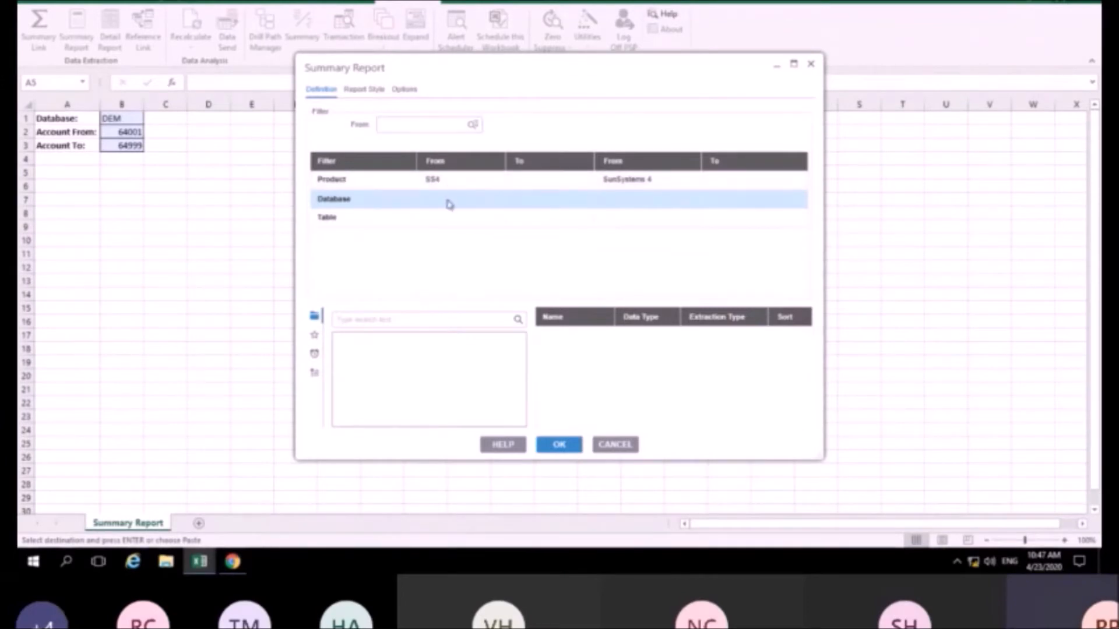
Take the Database filter from cell B1 and choose the LA / Ledger table
{"action": "left_click", "coordinate": [115, 117]}
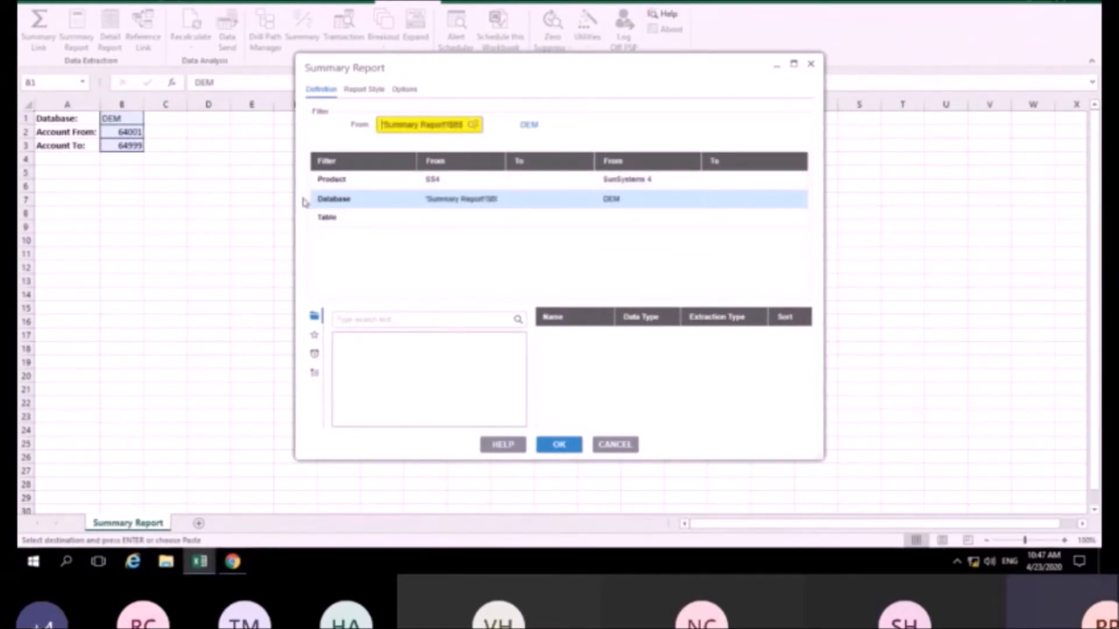
{"action": "left_click", "coordinate": [370, 220]}
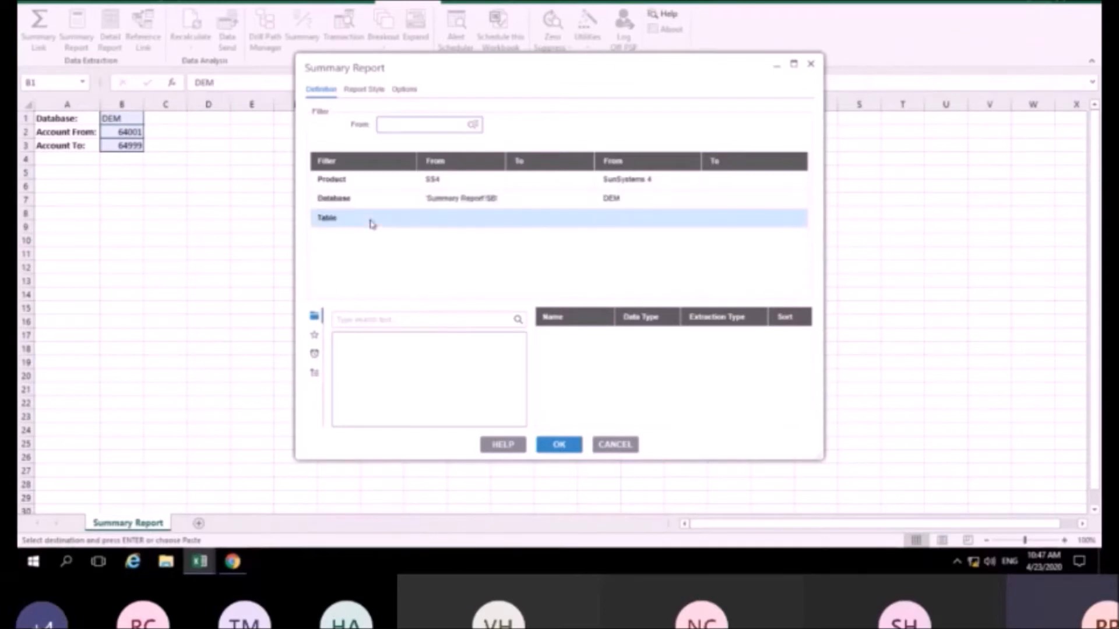
{"action": "left_click", "coordinate": [473, 124]}
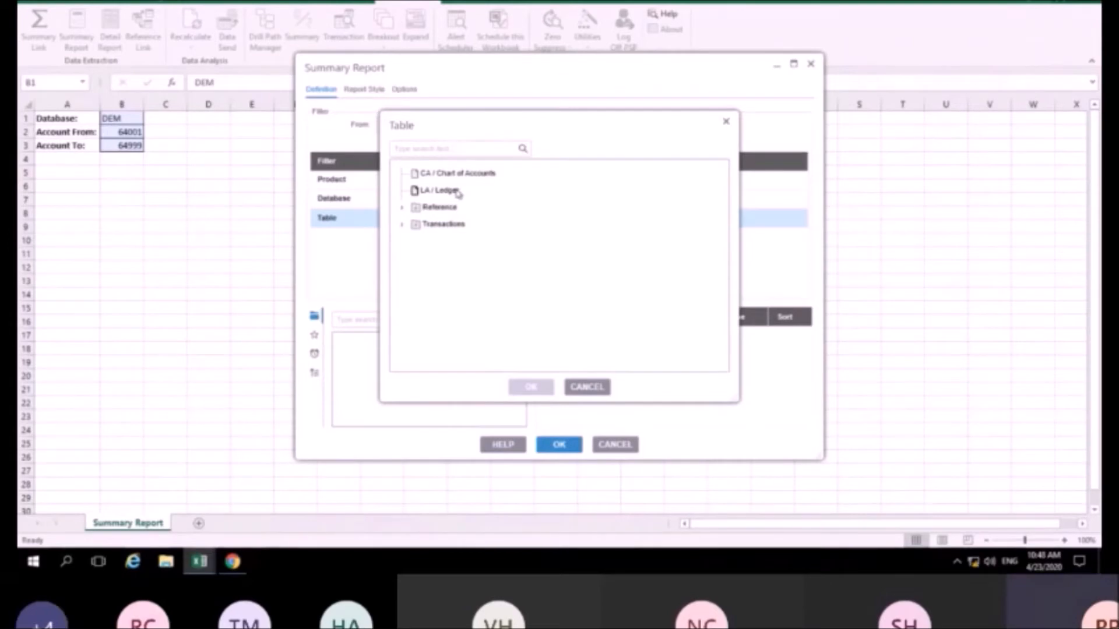
{"action": "left_click", "coordinate": [403, 208]}
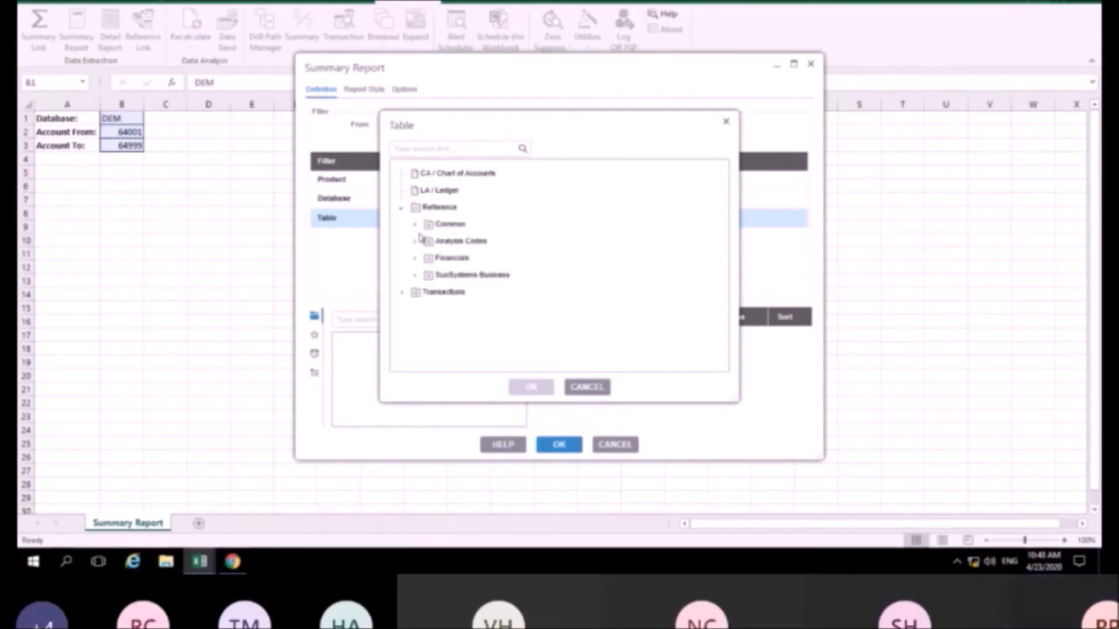
{"action": "left_click", "coordinate": [415, 225]}
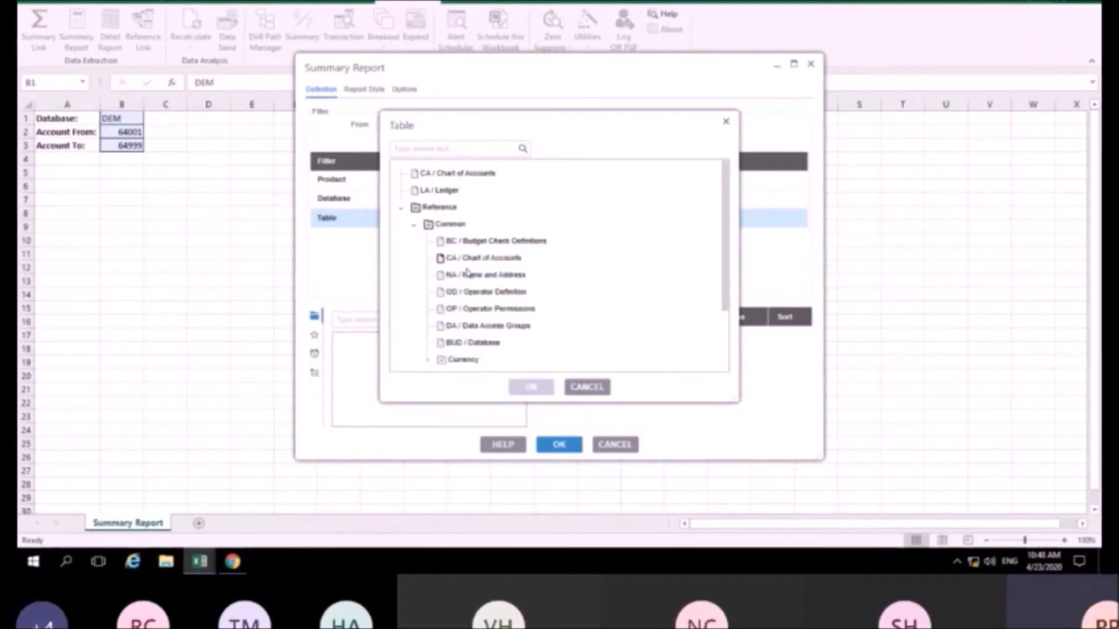
{"action": "left_click", "coordinate": [458, 194]}
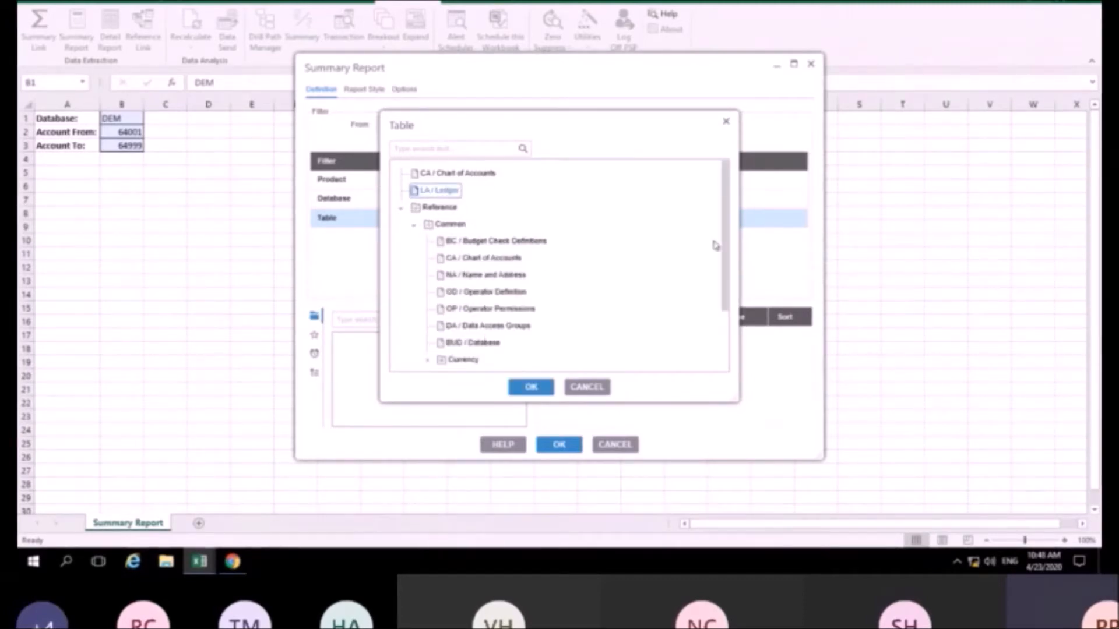
{"action": "left_click", "coordinate": [528, 389]}
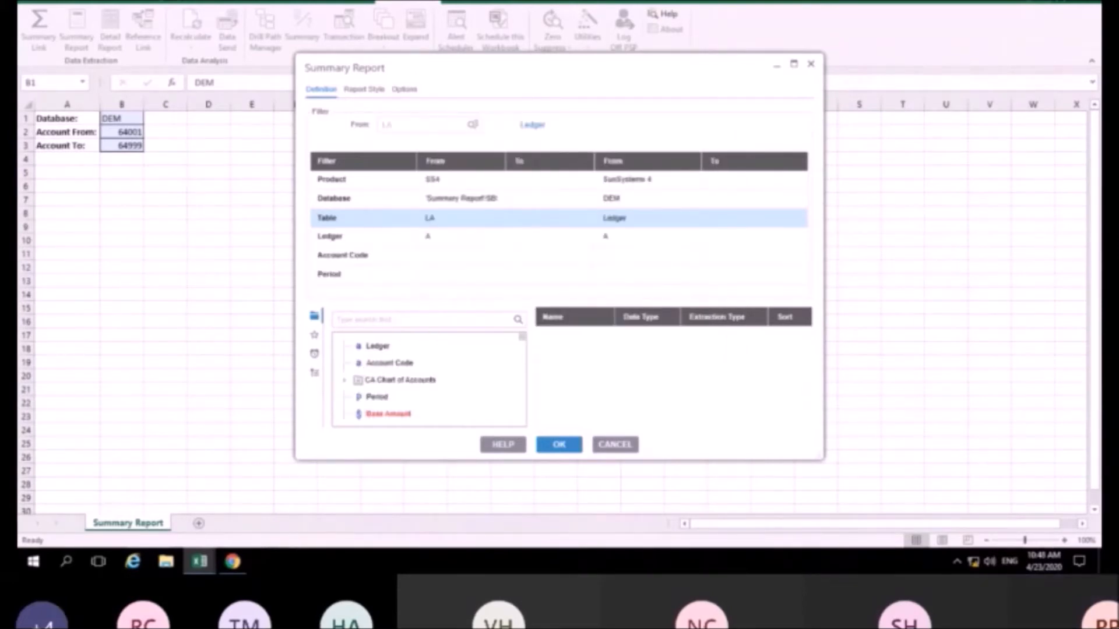
Filter Account Code from cell B2 (64001) to cell B3 (64999)
{"action": "left_click", "coordinate": [422, 256]}
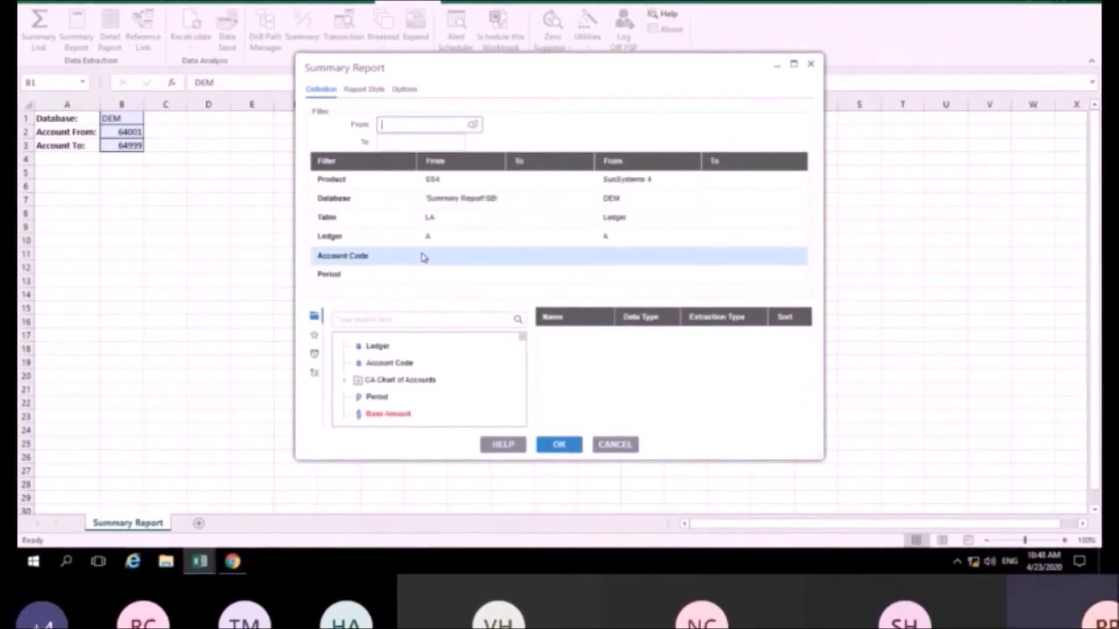
{"action": "left_click", "coordinate": [127, 131]}
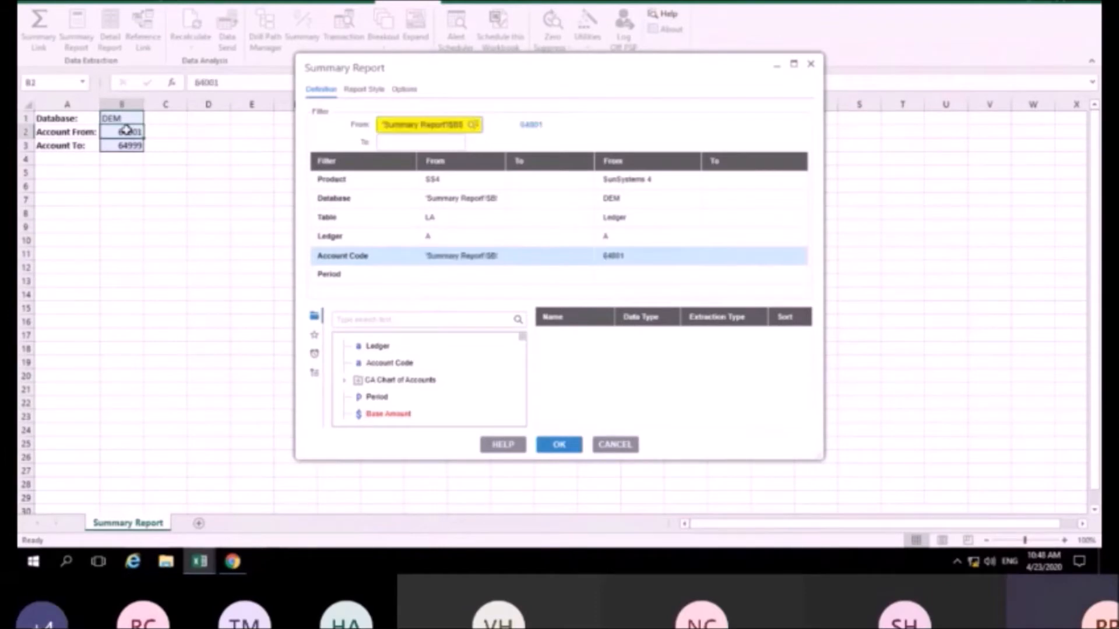
{"action": "left_click", "coordinate": [415, 141]}
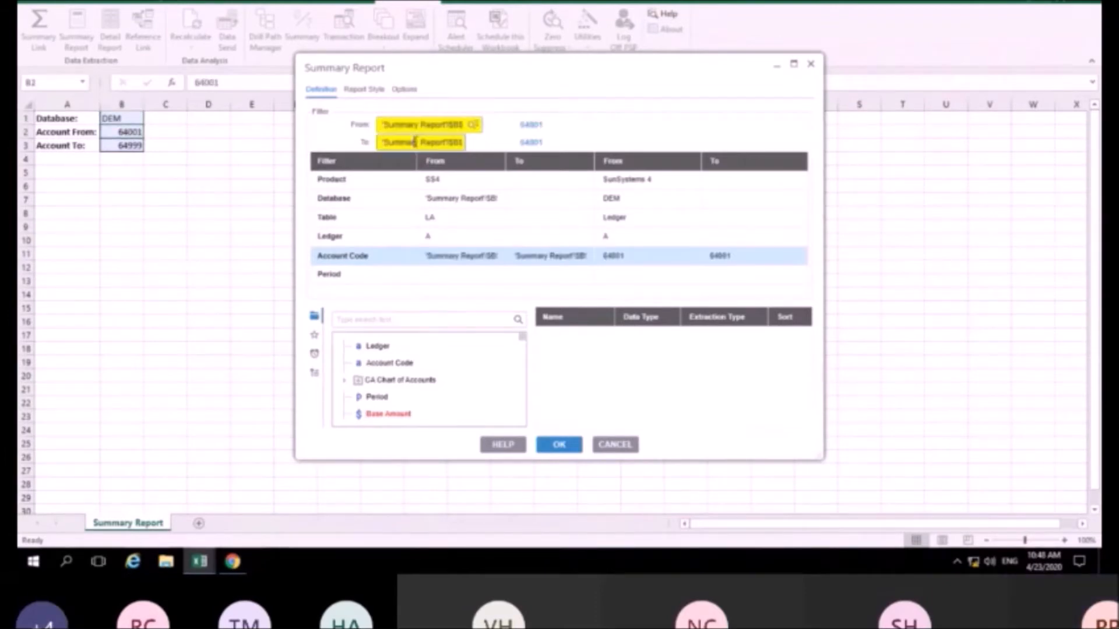
{"action": "left_click", "coordinate": [126, 145]}
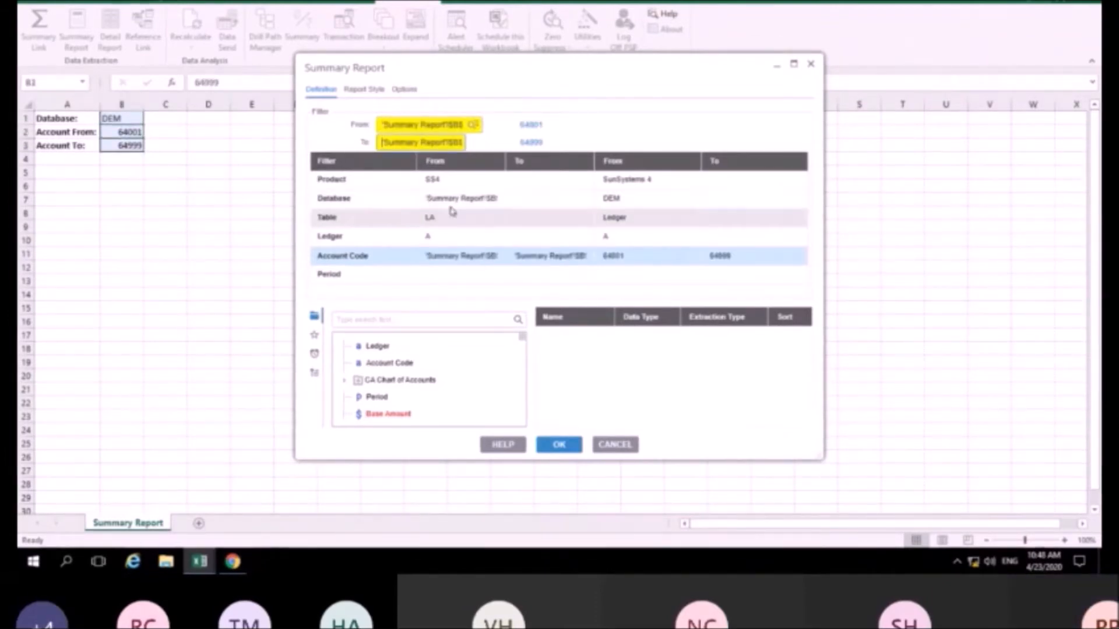
{"action": "double_click", "coordinate": [463, 274]}
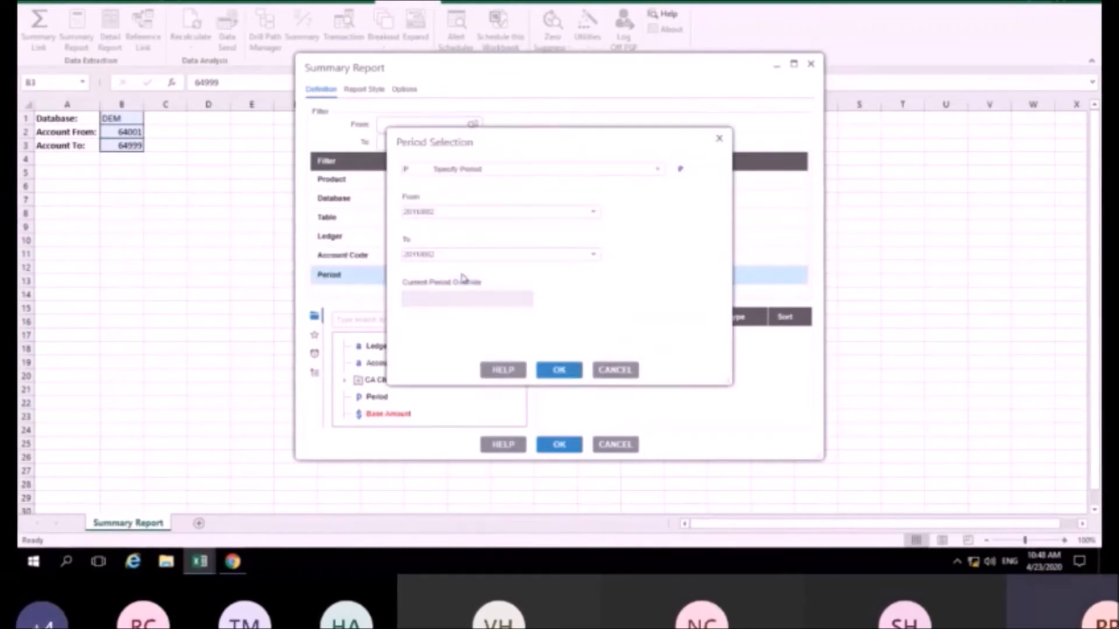
Change the Period Selection type to BA (Balance)
{"action": "left_click", "coordinate": [658, 169]}
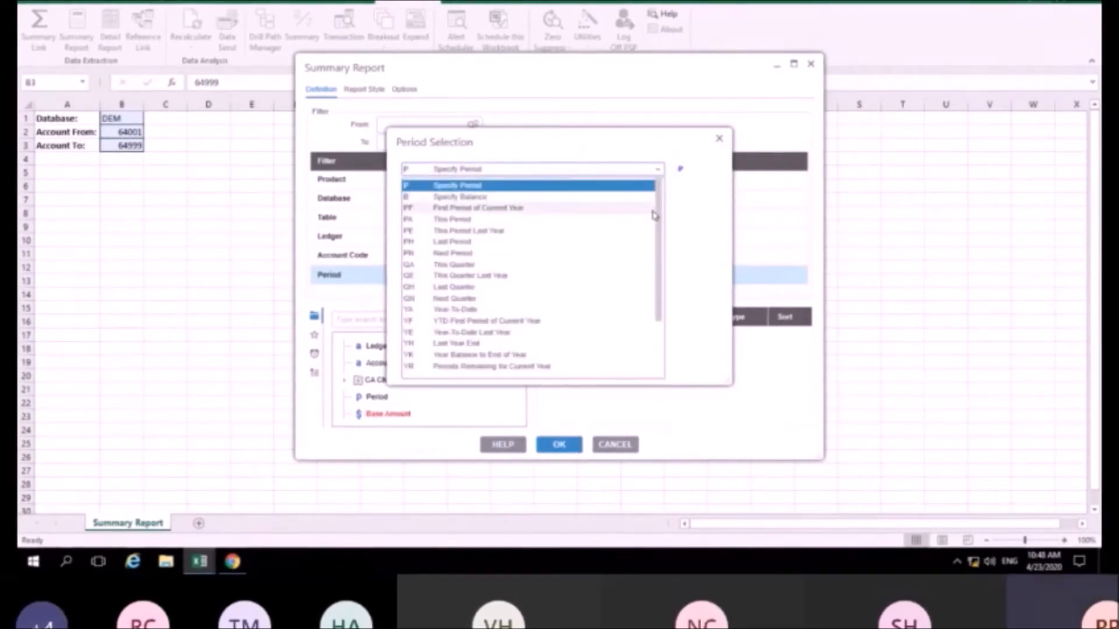
{"action": "left_click_drag", "start_coordinate": [660, 226], "coordinate": [652, 275]}
{"action": "left_click", "coordinate": [439, 313]}
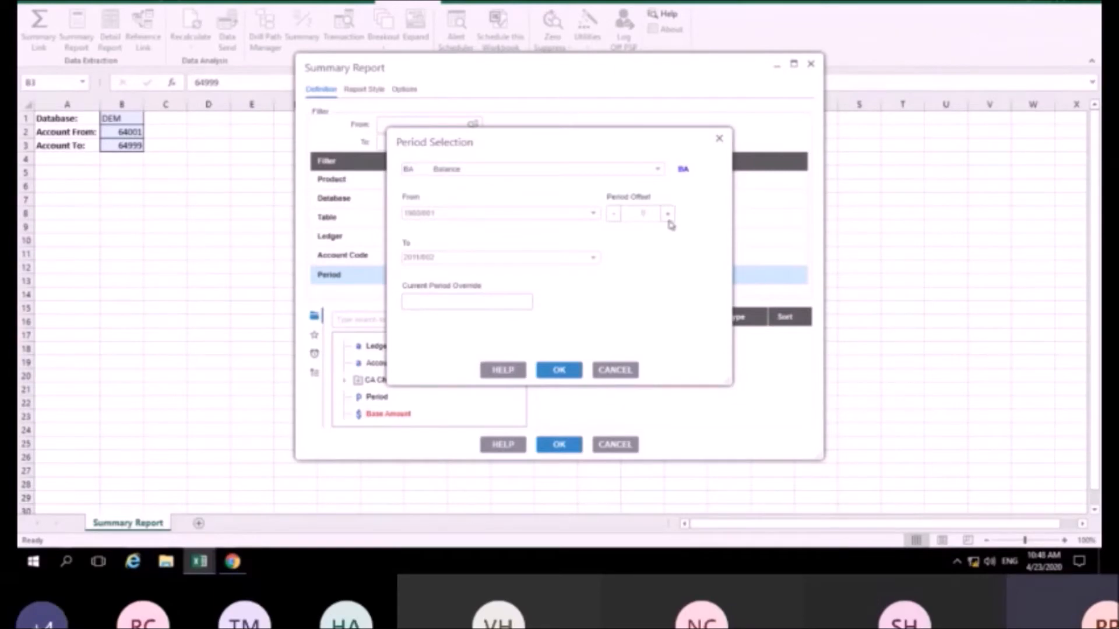
{"action": "left_click", "coordinate": [571, 370]}
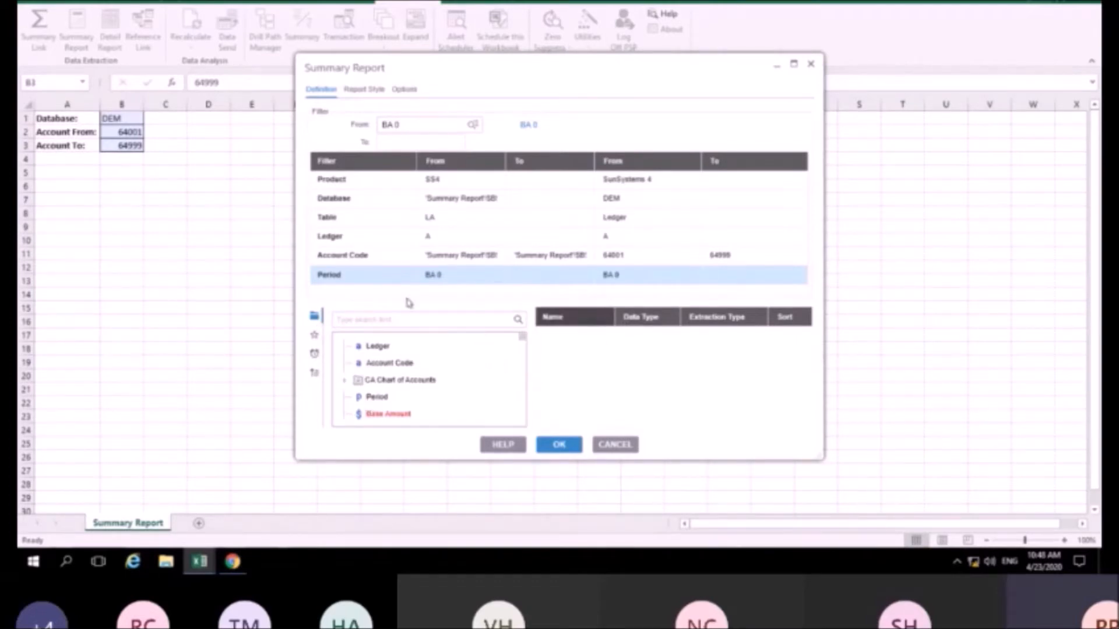
Add Account Code and Base Amount as the report columns
{"action": "scroll", "coordinate": [444, 383], "scroll_direction": "down", "scroll_amount": 10}
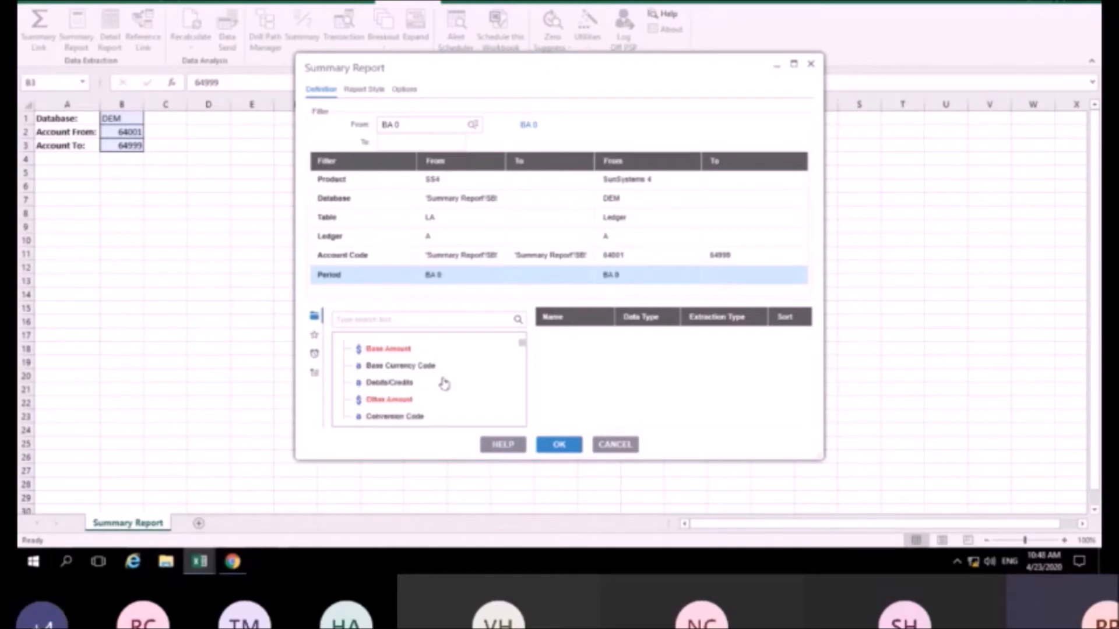
{"action": "scroll", "coordinate": [443, 383], "scroll_direction": "up", "scroll_amount": 10}
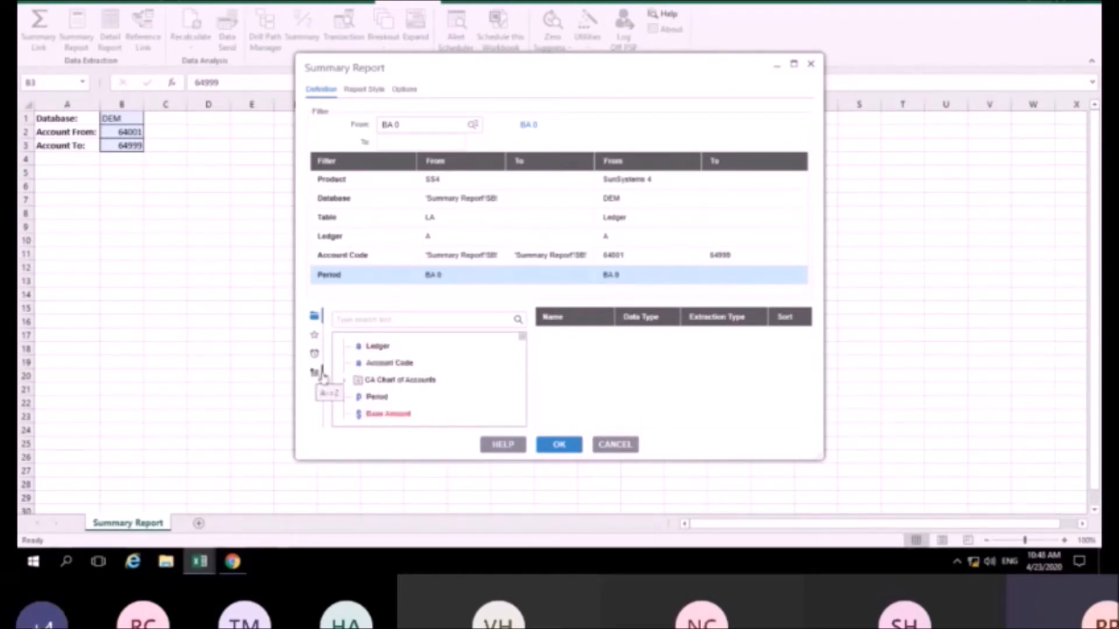
{"action": "double_click", "coordinate": [398, 365]}
{"action": "double_click", "coordinate": [357, 413]}
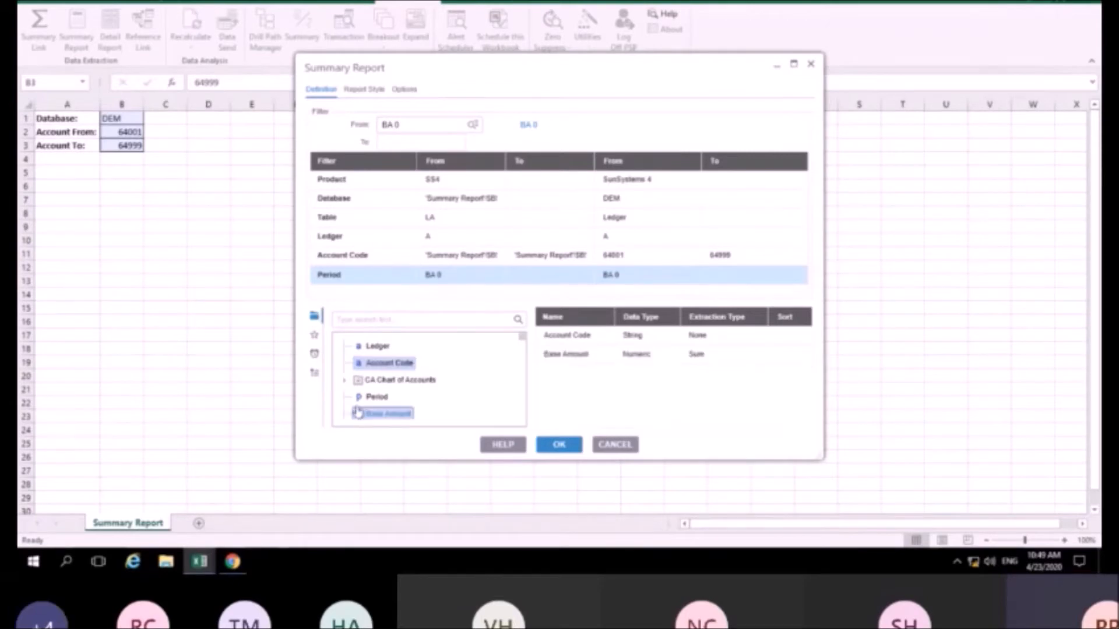
Enable drilldown functionality with Simple auto-formatting and run the report
{"action": "left_click", "coordinate": [350, 90]}
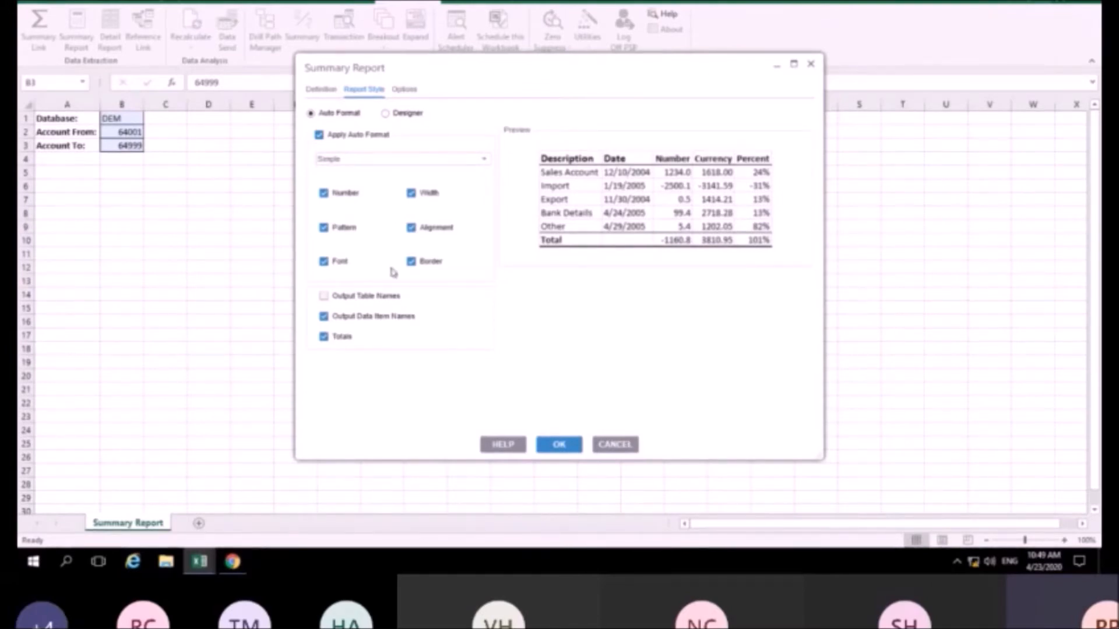
{"action": "left_click", "coordinate": [405, 89]}
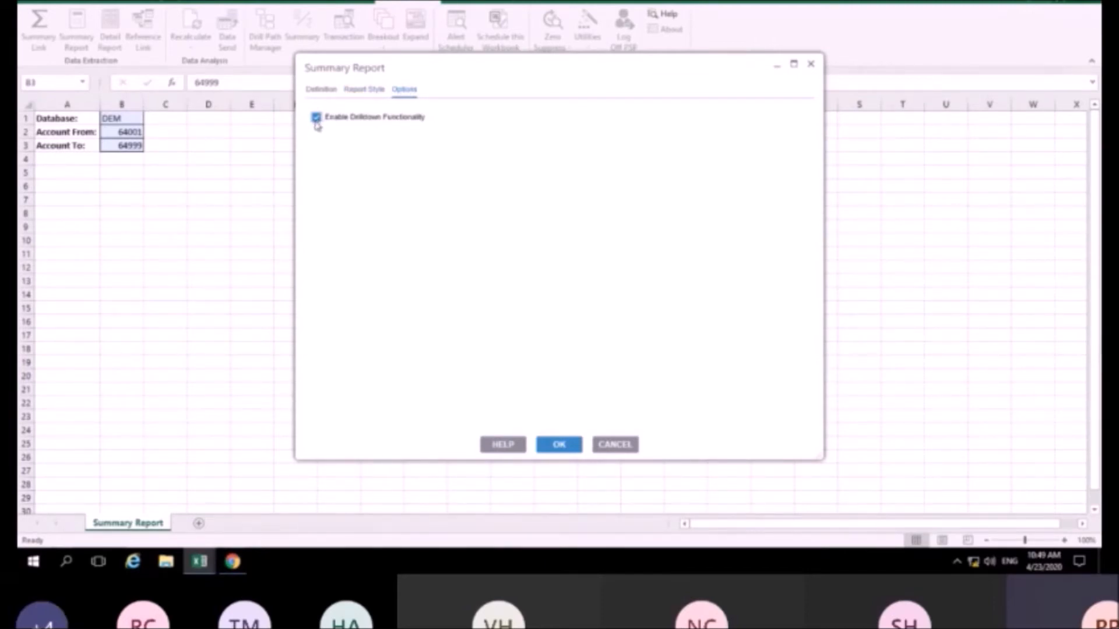
{"action": "left_click", "coordinate": [559, 445]}
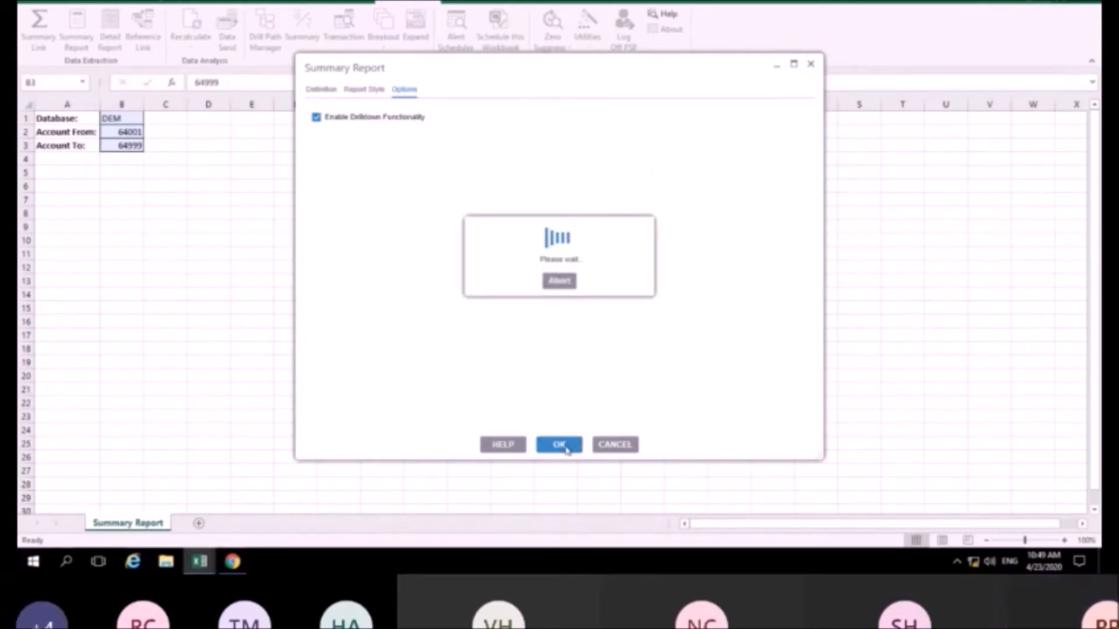
Select the 15 accounts' base amounts (total 152,796.66) and open Expand
{"action": "left_click", "coordinate": [274, 253]}
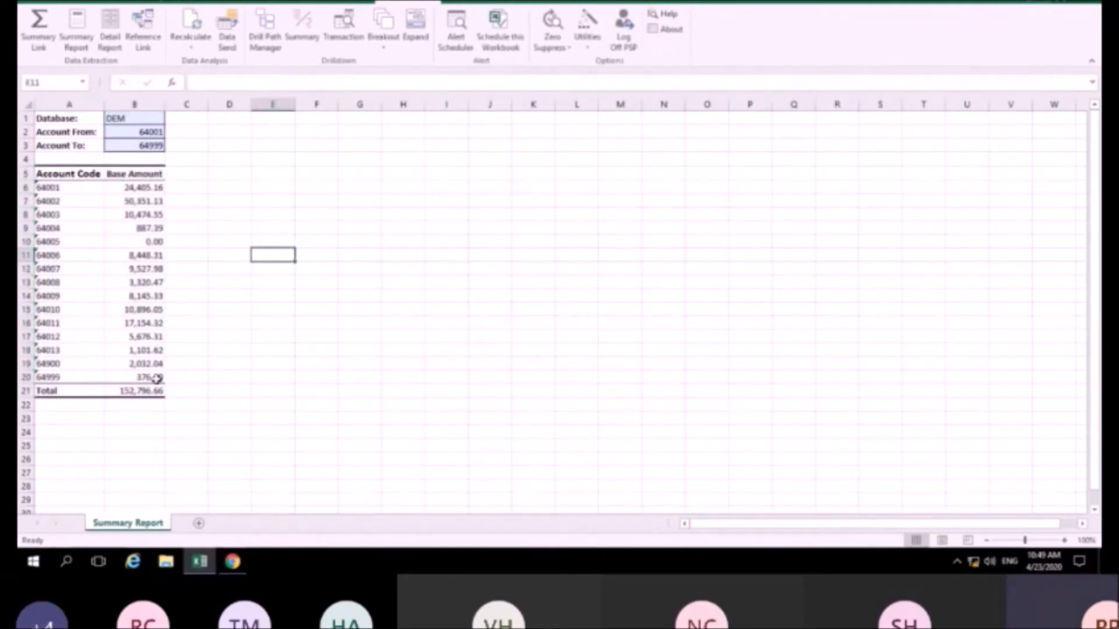
{"action": "left_click_drag", "start_coordinate": [138, 187], "coordinate": [155, 380]}
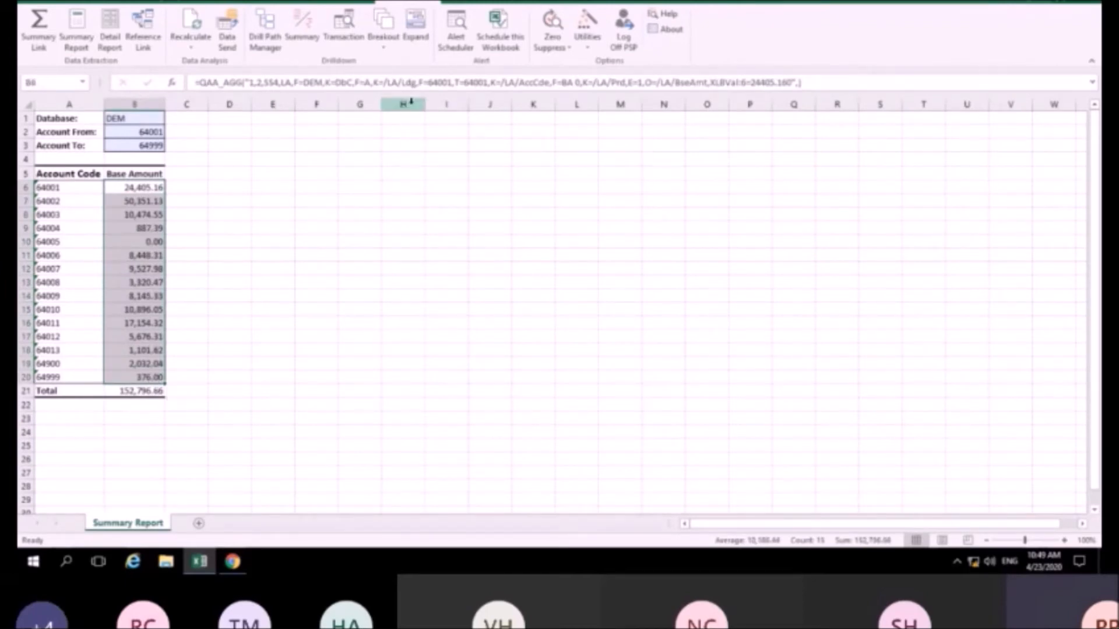
{"action": "left_click", "coordinate": [421, 24]}
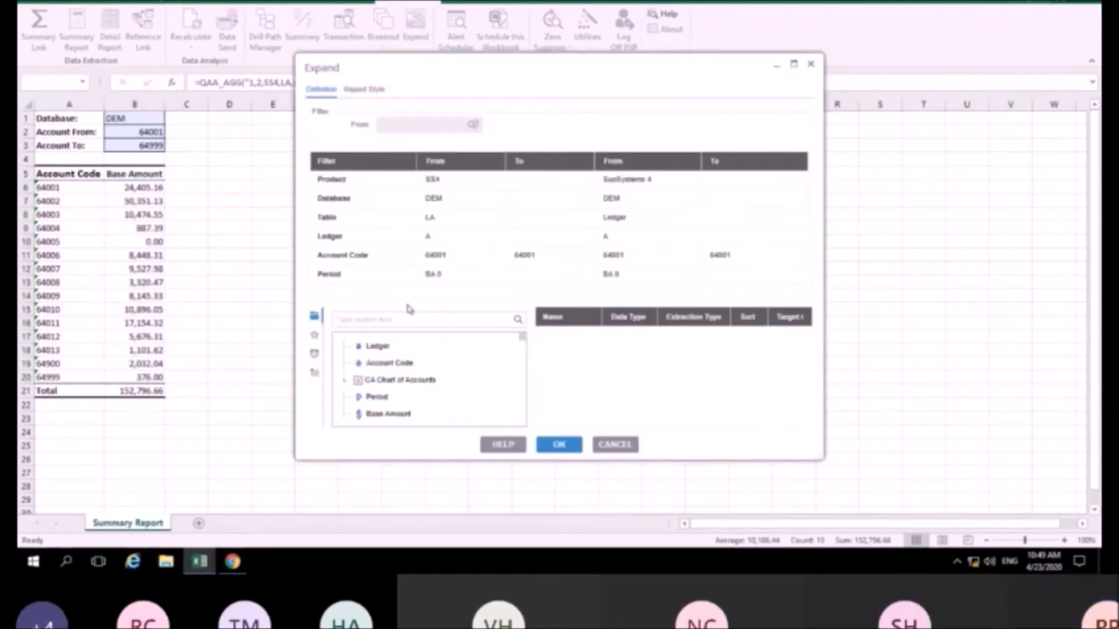
Expand the base amounts by Period into a new Period sheet
{"action": "double_click", "coordinate": [376, 398]}
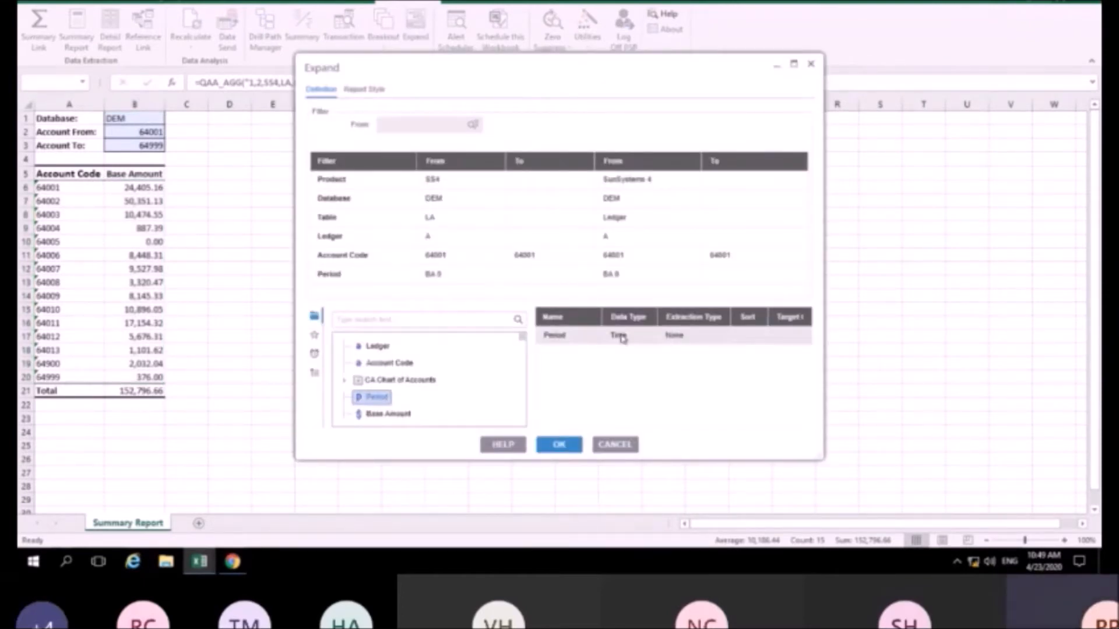
{"action": "left_click", "coordinate": [559, 445]}
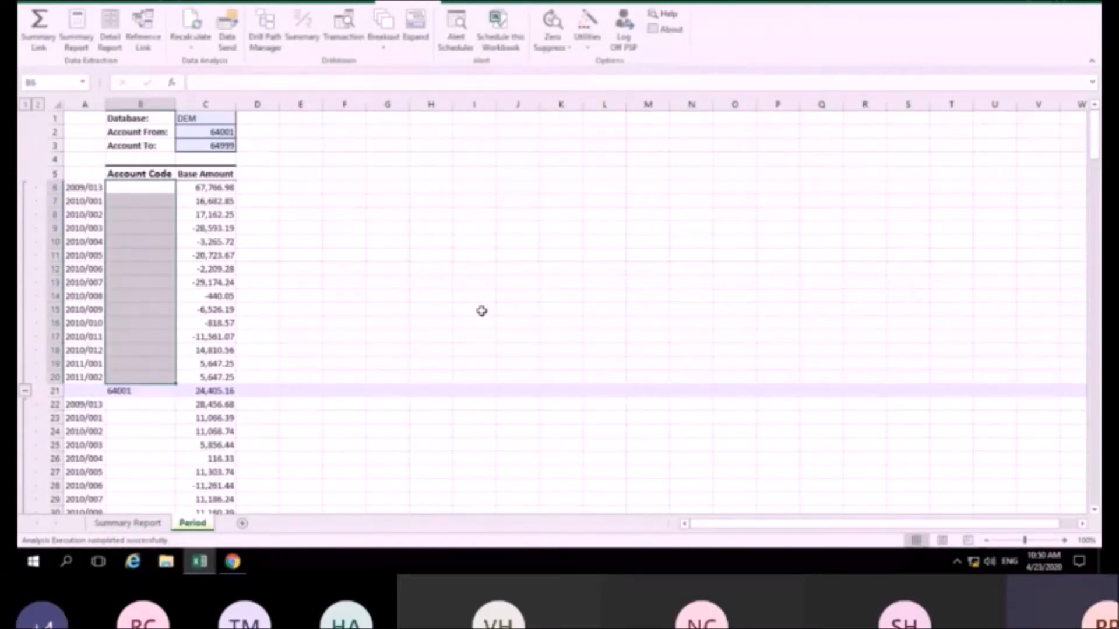
Toggle the Period sheet outline between account subtotals and per-period rows, e.g. for 64001
{"action": "left_click", "coordinate": [25, 104]}
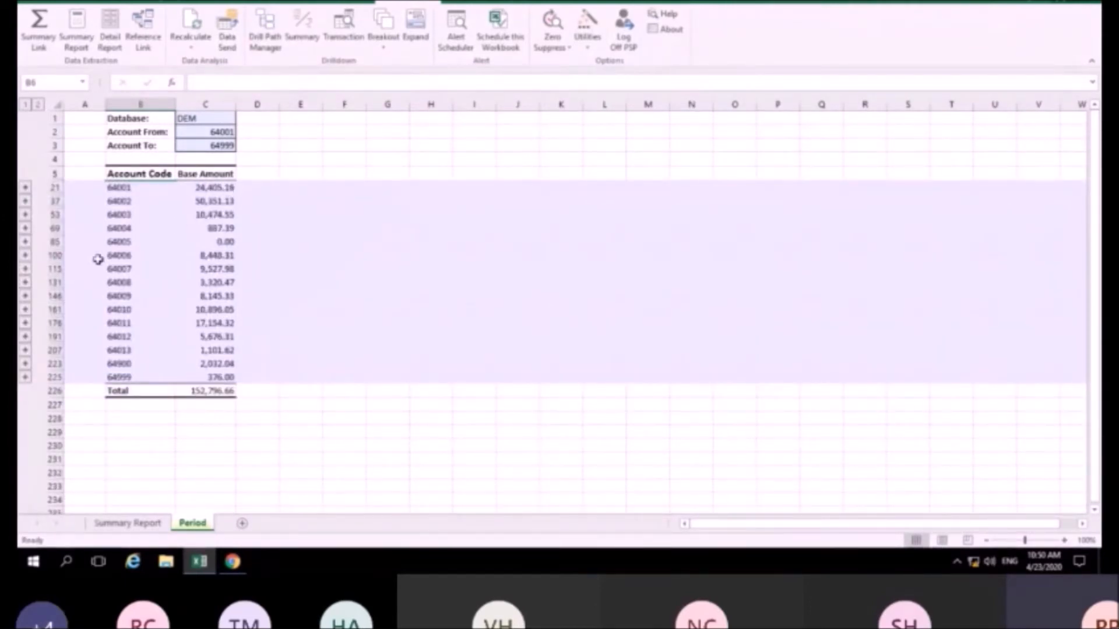
{"action": "left_click", "coordinate": [25, 187]}
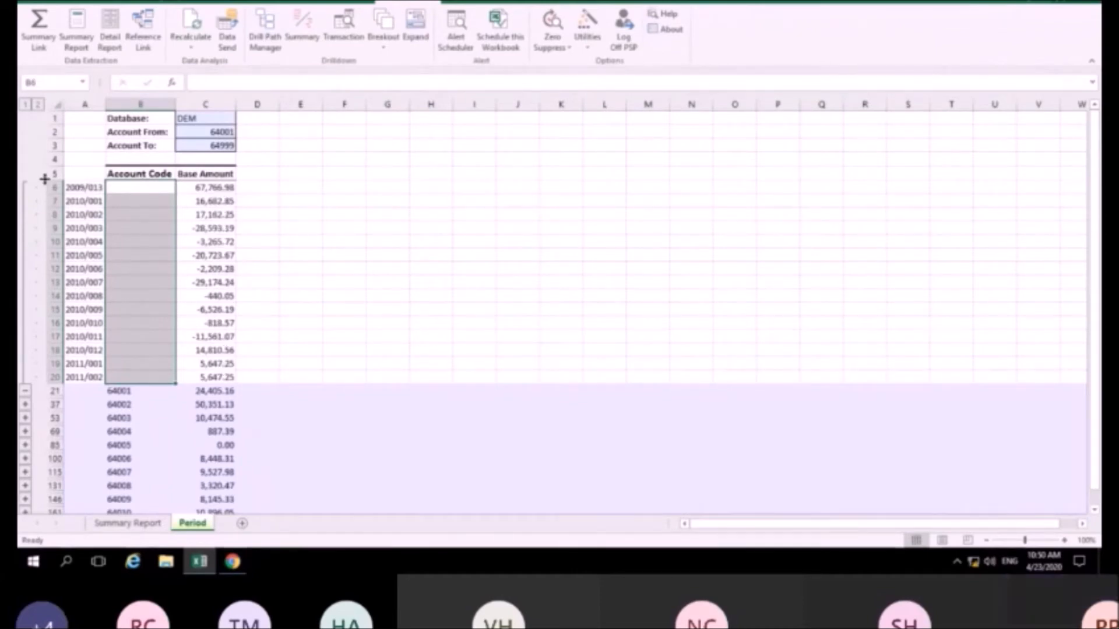
{"action": "left_click", "coordinate": [41, 105]}
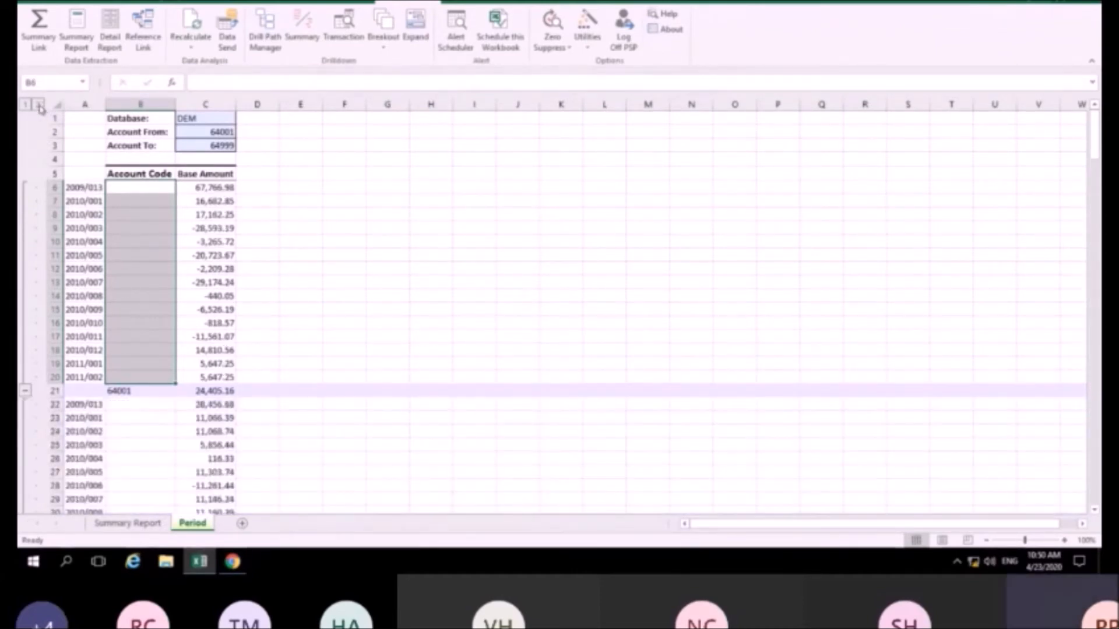
{"action": "left_click", "coordinate": [27, 105]}
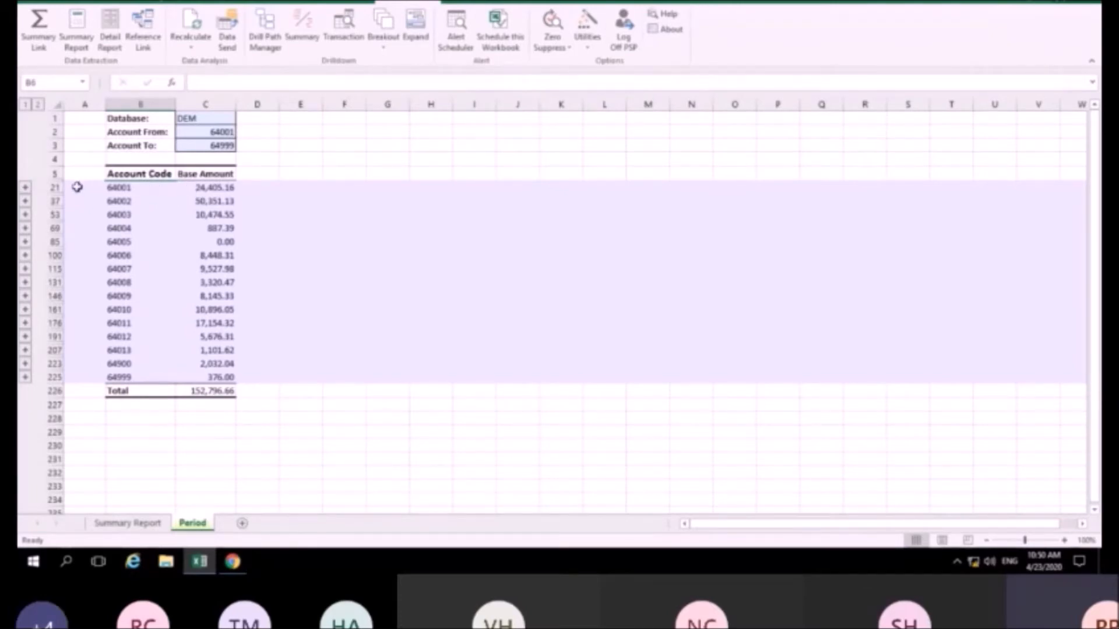
{"action": "left_click", "coordinate": [114, 529]}
{"action": "left_click", "coordinate": [194, 523]}
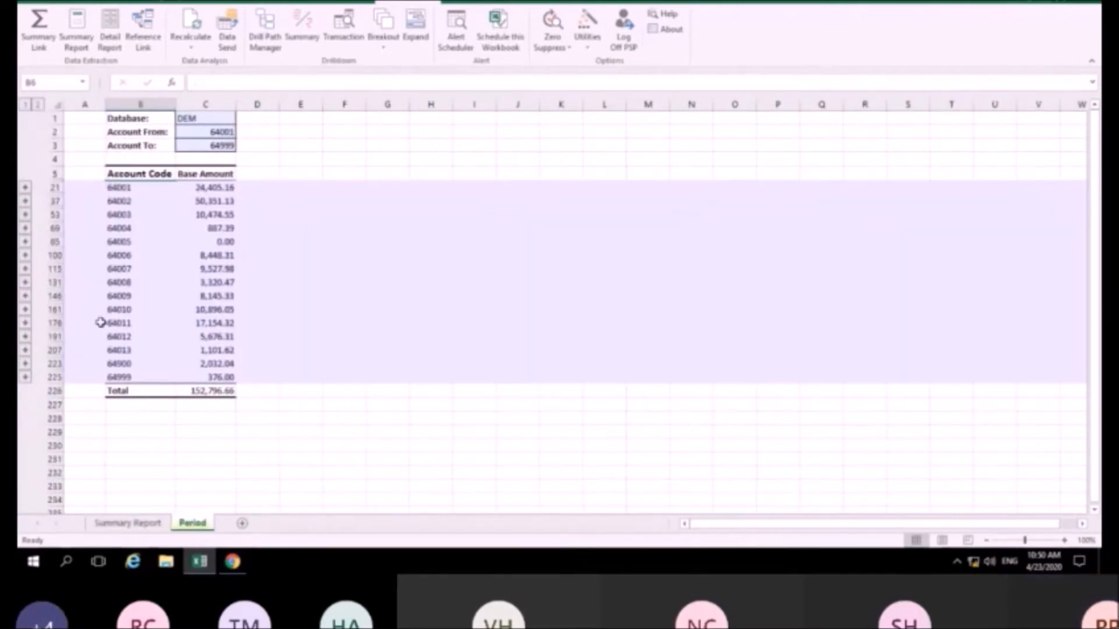
{"action": "left_click", "coordinate": [25, 187]}
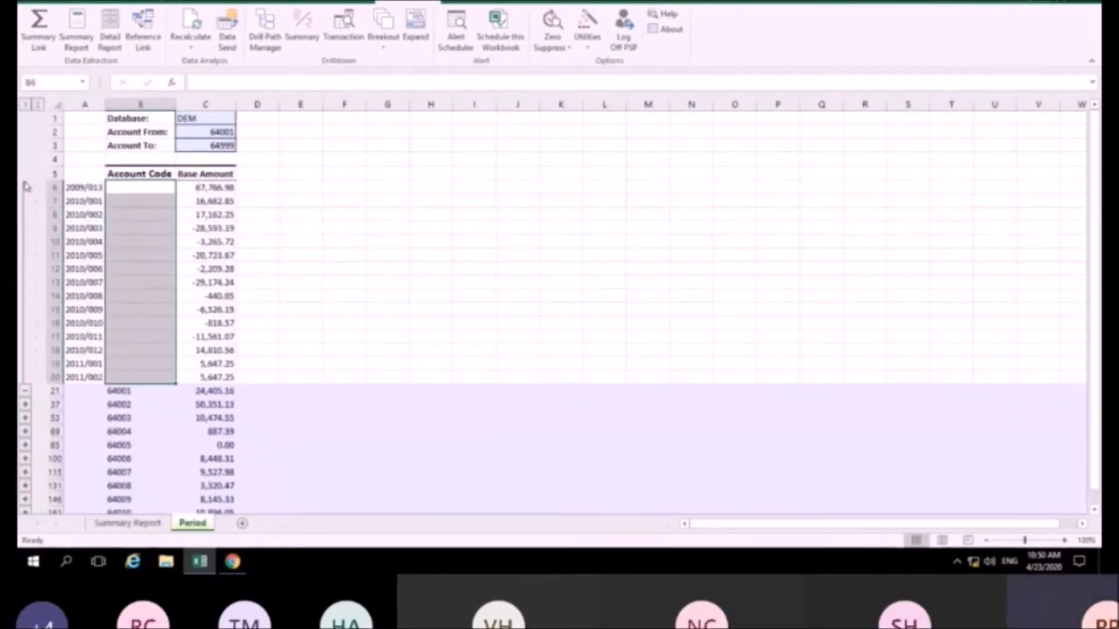
{"action": "left_click", "coordinate": [25, 105]}
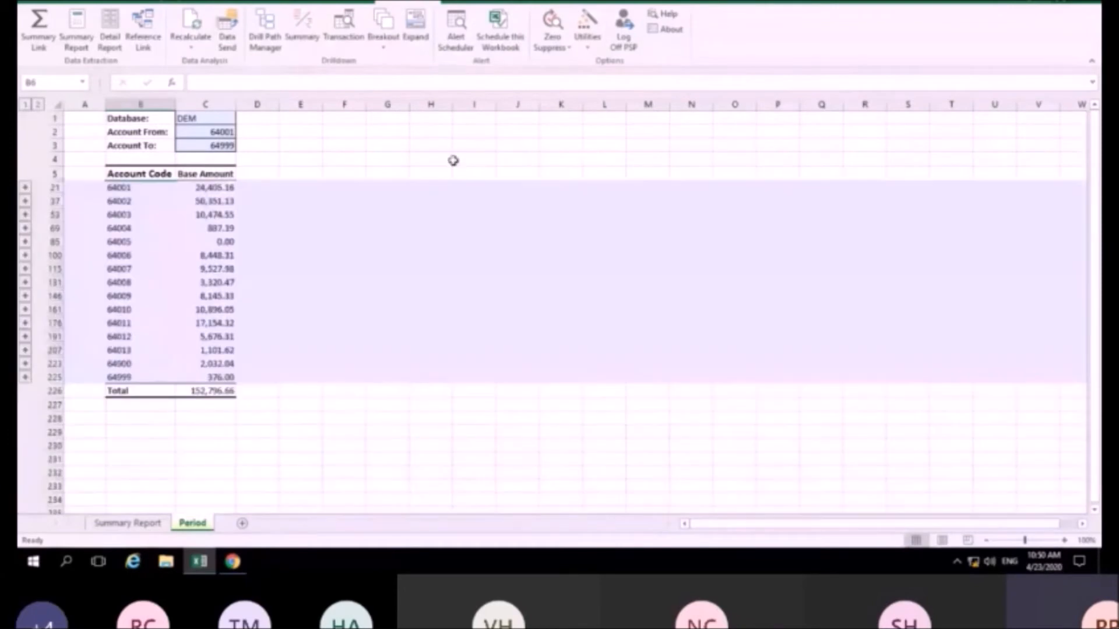
On the Summary Report sheet, select the base amounts in B6:B20
{"action": "left_click", "coordinate": [119, 524]}
{"action": "left_click", "coordinate": [142, 187]}
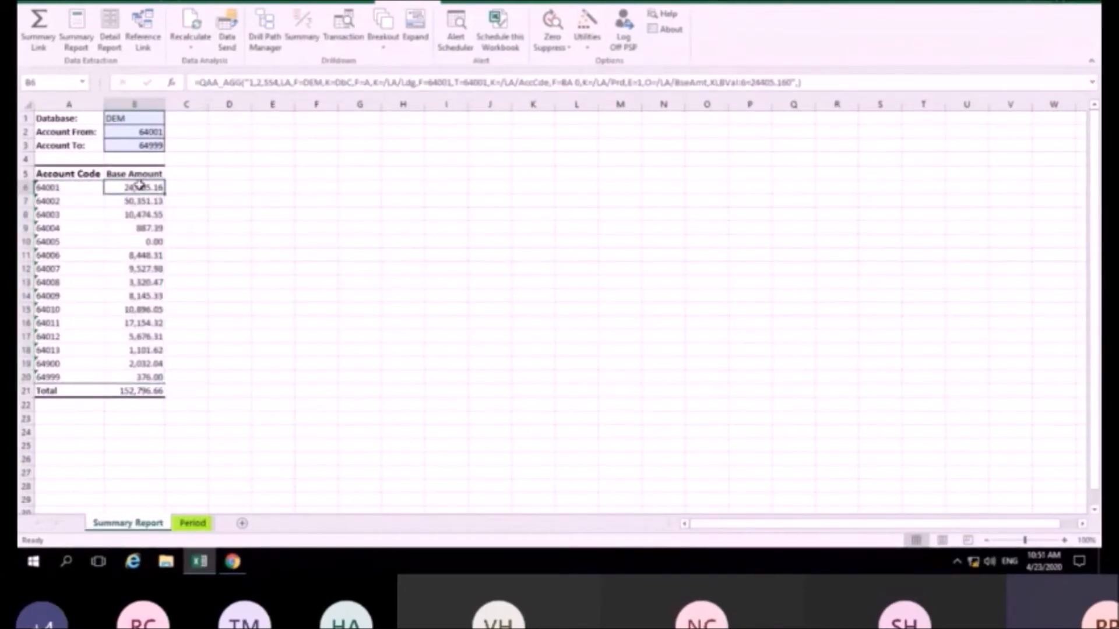
{"action": "left_click_drag", "start_coordinate": [135, 336], "coordinate": [137, 376]}
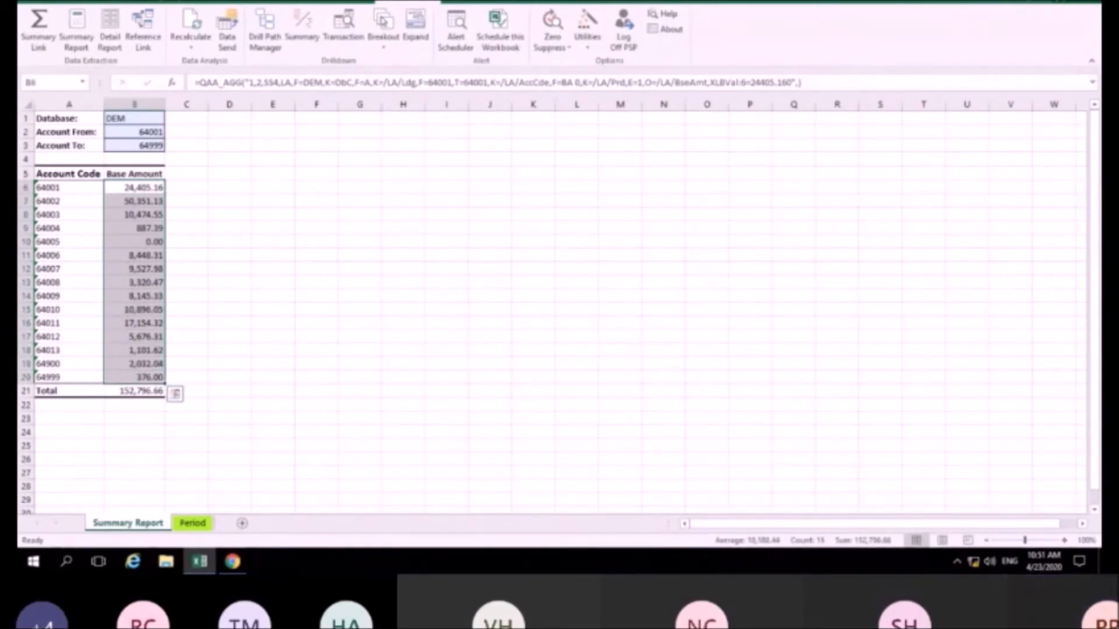
Break out the selected amounts by Period into sheets 2009_012 through 2011_002
{"action": "left_click", "coordinate": [383, 23]}
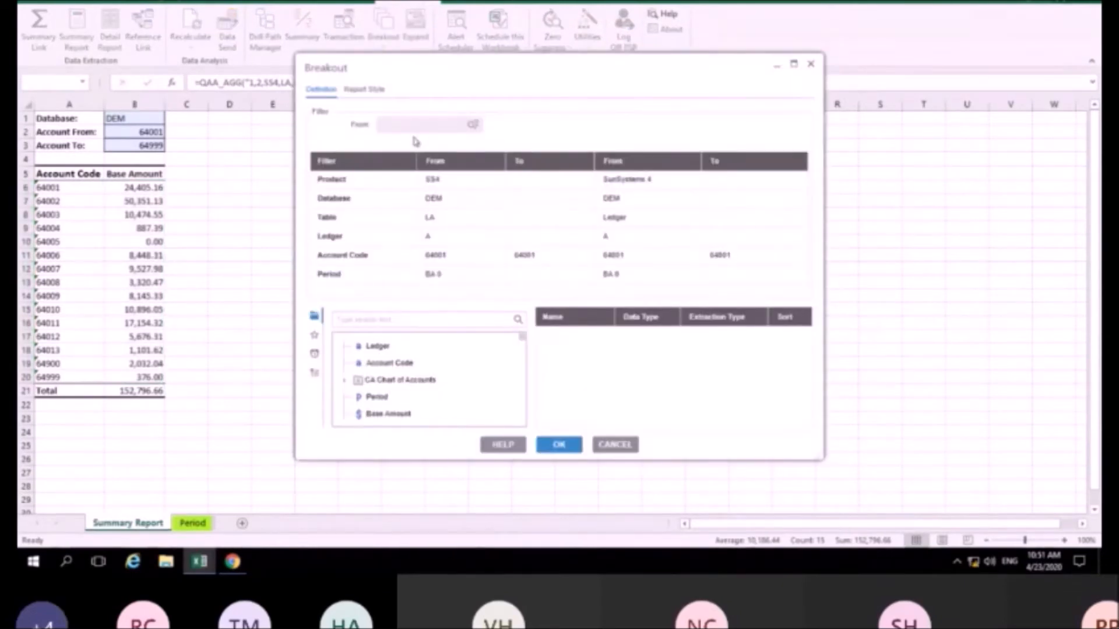
{"action": "double_click", "coordinate": [377, 397]}
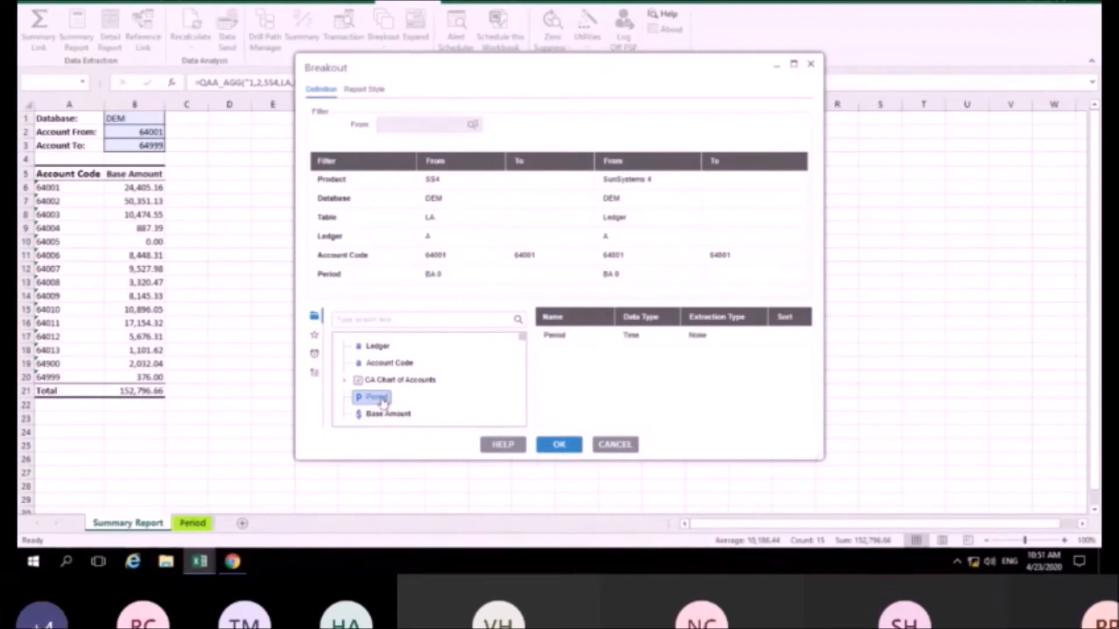
{"action": "left_click", "coordinate": [567, 447]}
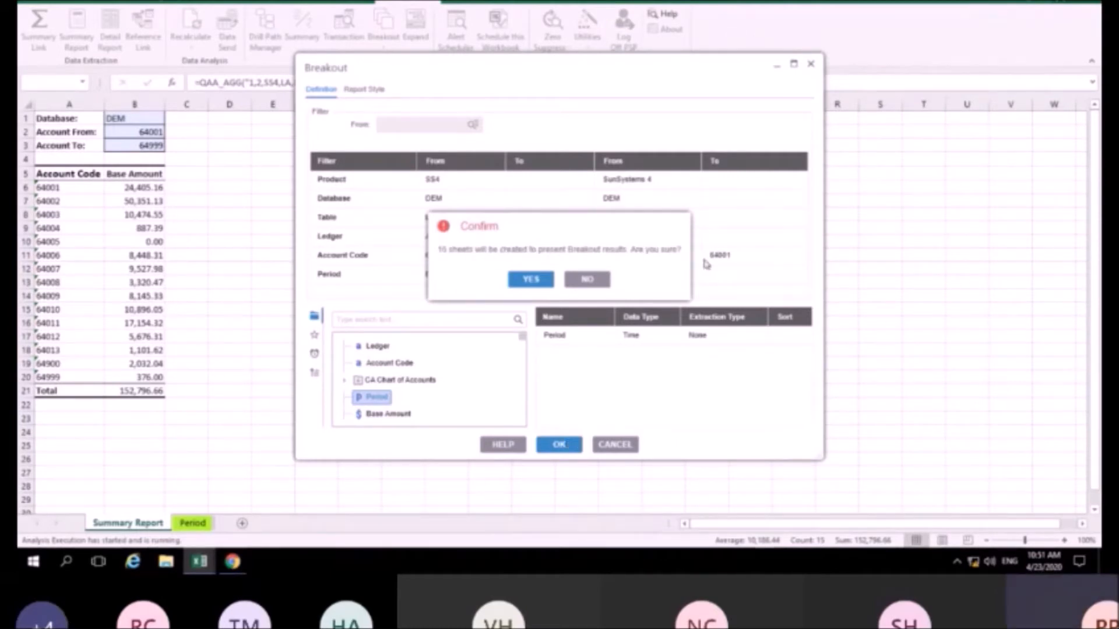
{"action": "left_click", "coordinate": [531, 279]}
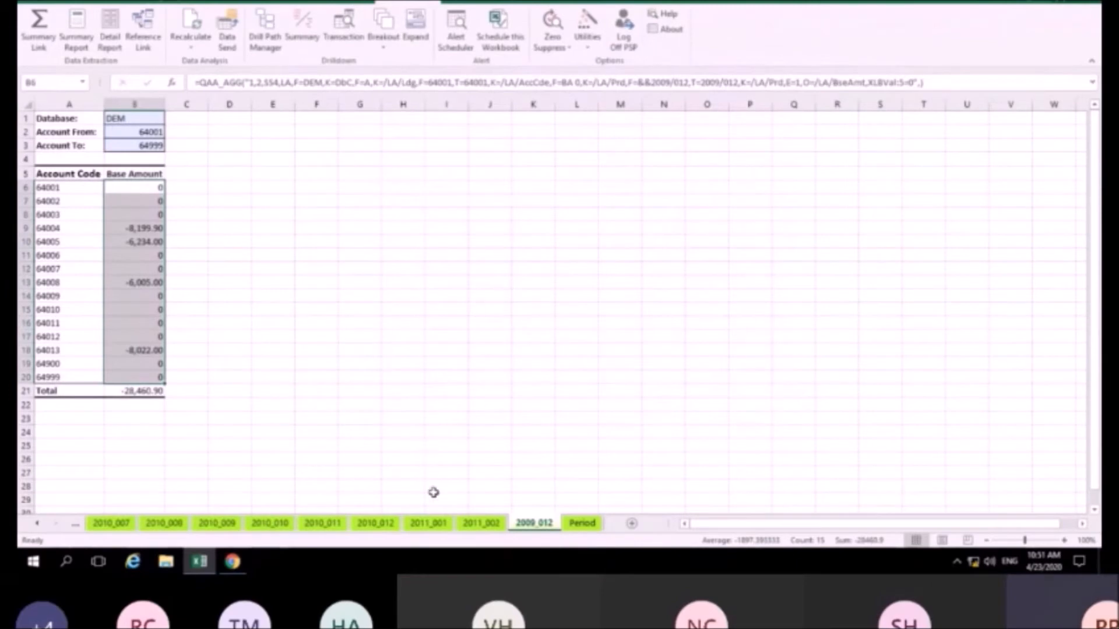
Browse the period breakout sheets, including 2011_002 and 2010_011, scrolling back through the tabs
{"action": "left_click", "coordinate": [469, 523]}
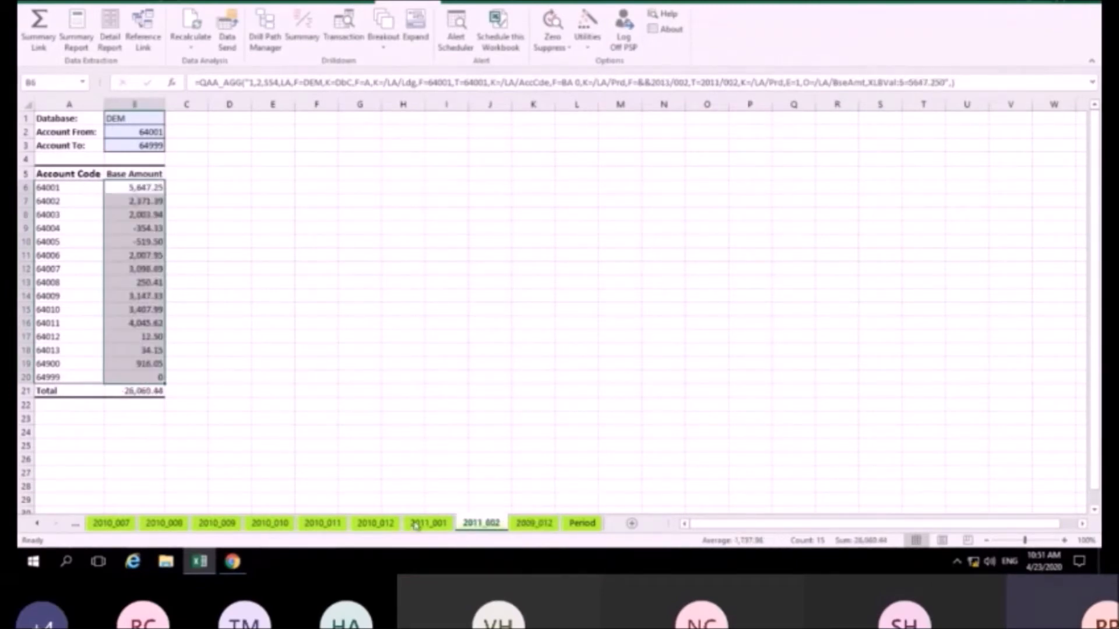
{"action": "key", "text": "ctrl+Page_Up"}
{"action": "key", "text": "ctrl+Page_Up"}
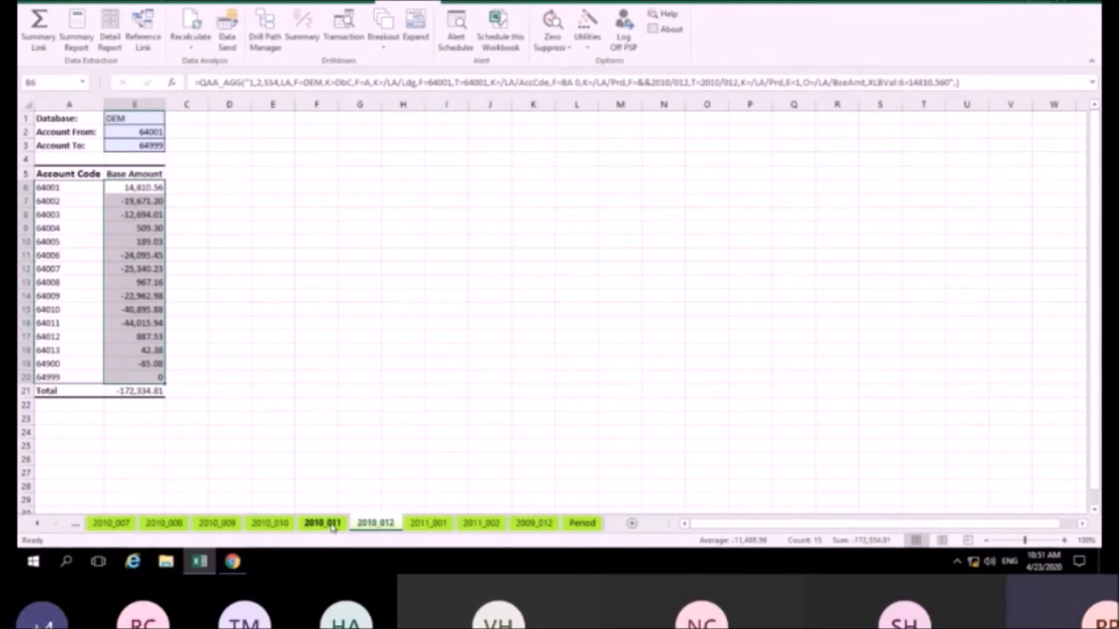
{"action": "left_click", "coordinate": [330, 524]}
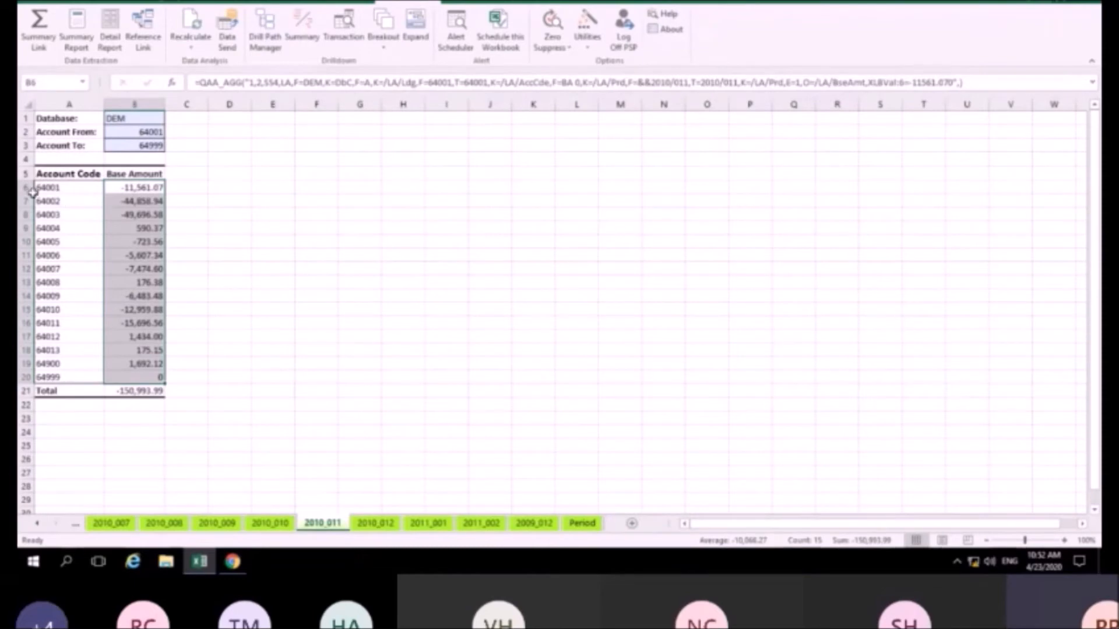
{"action": "left_click", "coordinate": [36, 524]}
{"action": "left_click", "coordinate": [37, 524]}
{"action": "left_click", "coordinate": [37, 524]}
{"action": "left_click", "coordinate": [36, 525]}
{"action": "left_click", "coordinate": [36, 524]}
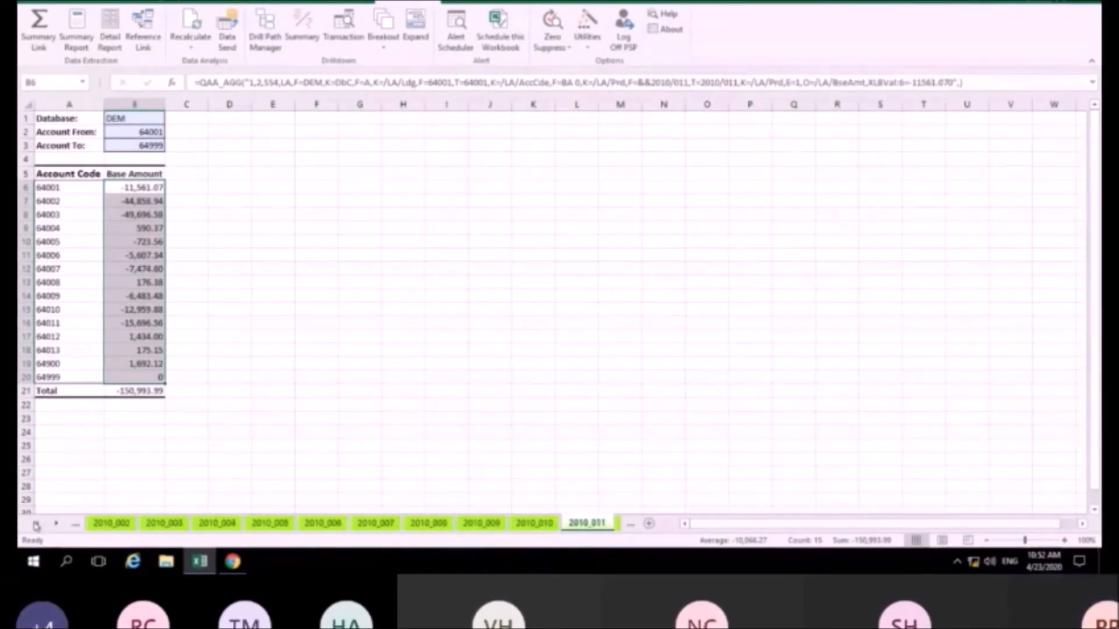
{"action": "left_click", "coordinate": [36, 525]}
{"action": "left_click", "coordinate": [36, 524]}
{"action": "left_click", "coordinate": [36, 524]}
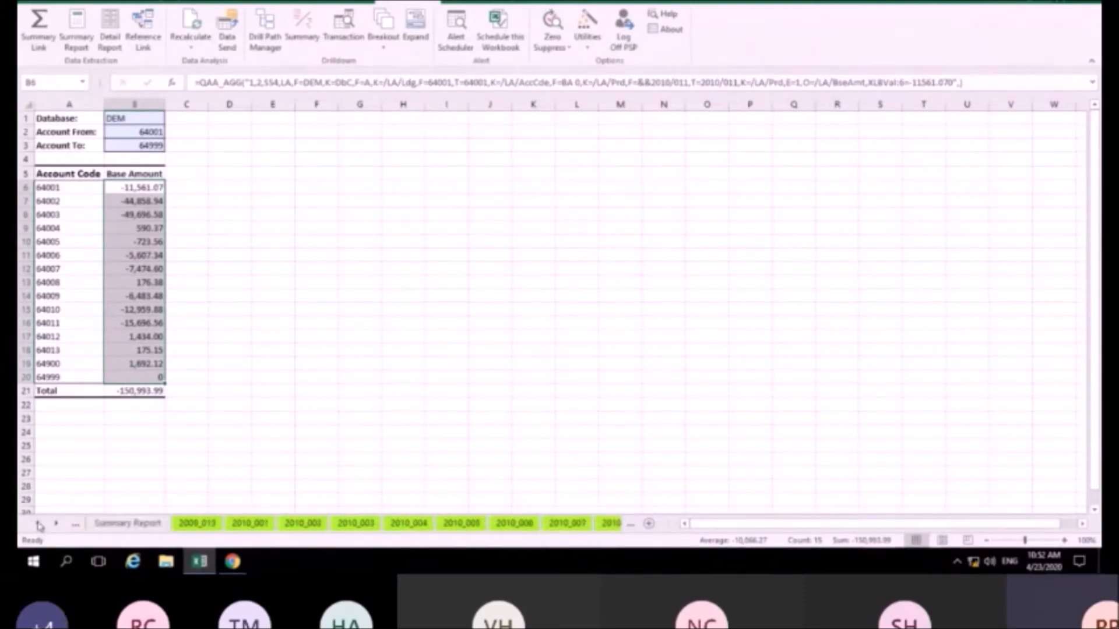
{"action": "left_click", "coordinate": [116, 524]}
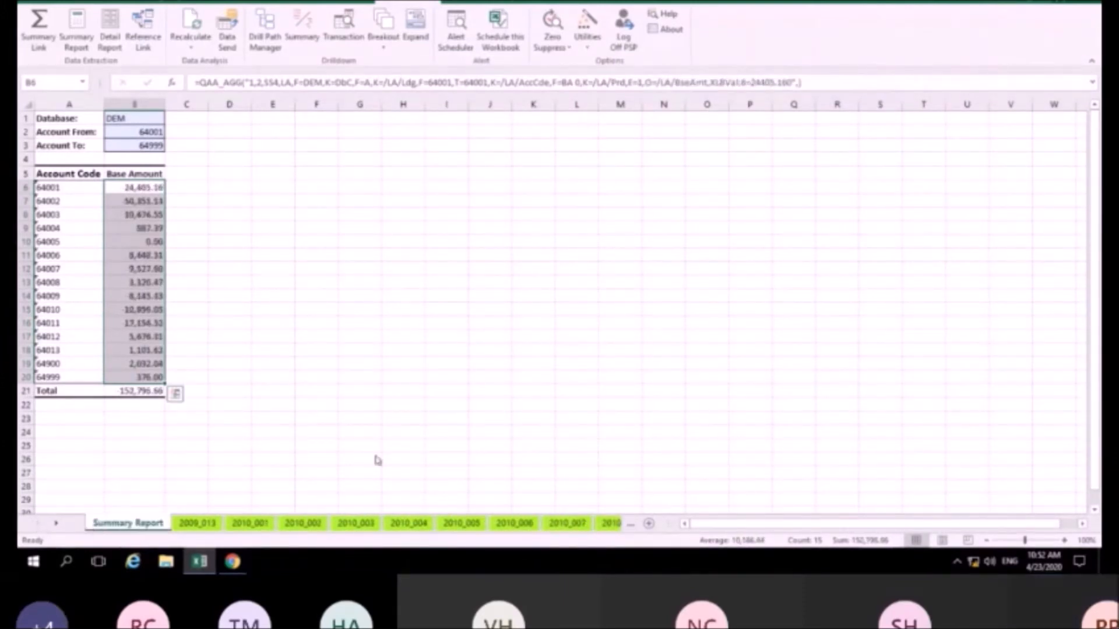
{"action": "left_click", "coordinate": [316, 282]}
{"action": "left_click", "coordinate": [148, 186]}
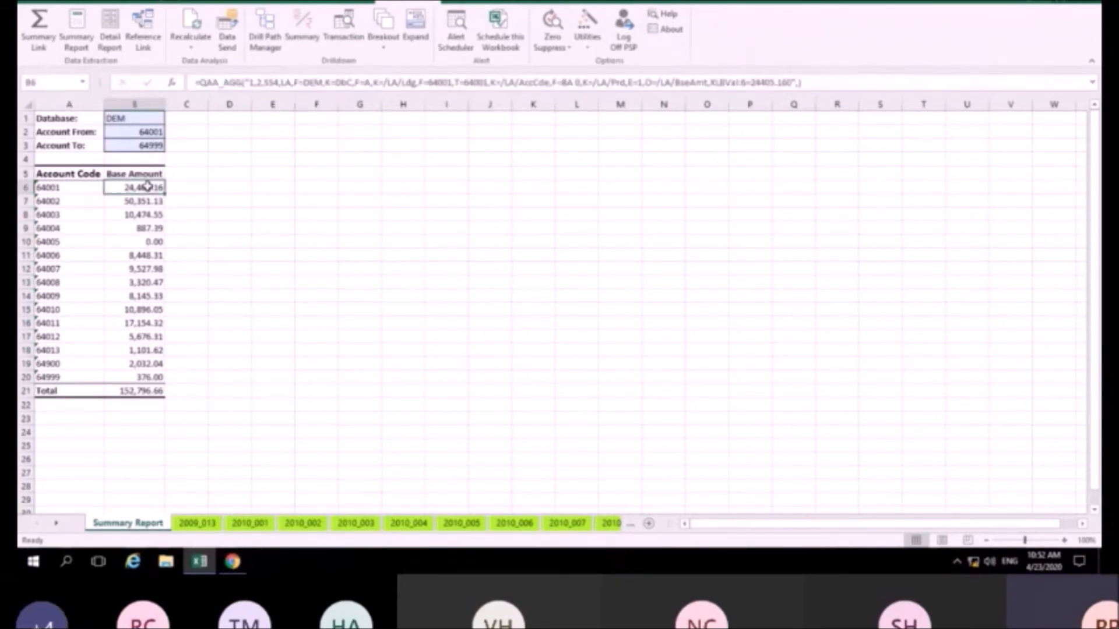
{"action": "left_click", "coordinate": [71, 175]}
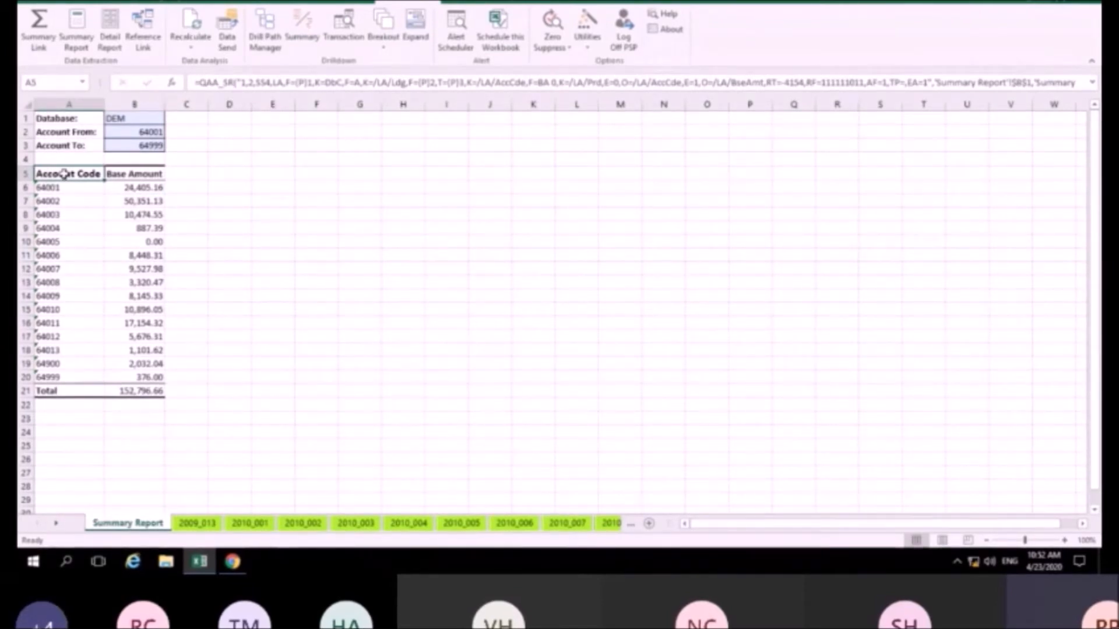
{"action": "left_click", "coordinate": [156, 188]}
{"action": "left_click", "coordinate": [158, 202]}
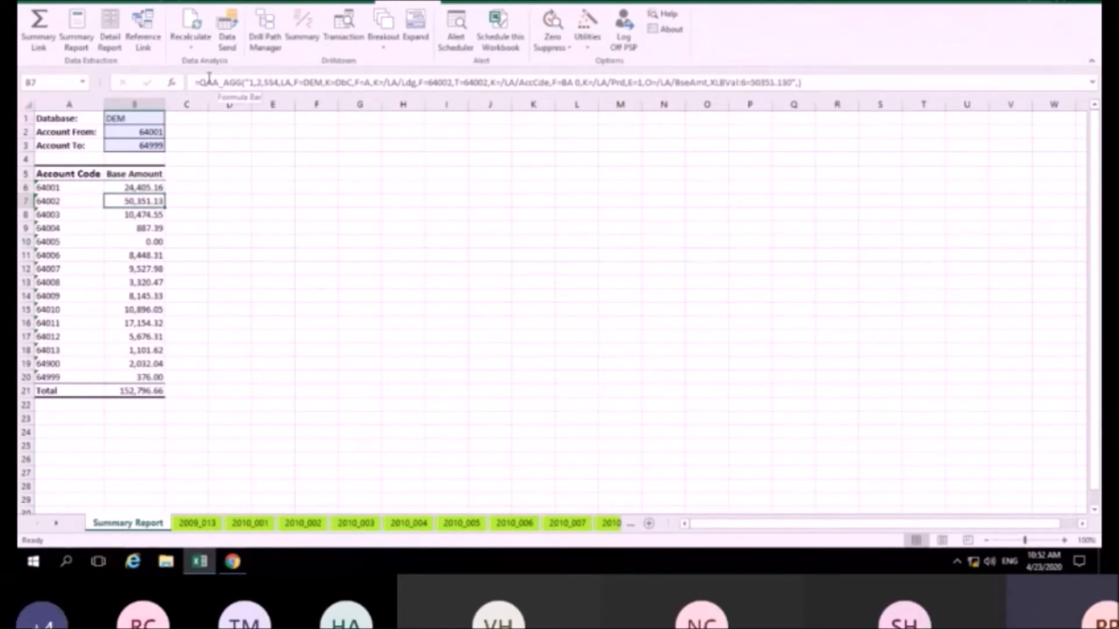
{"action": "left_click", "coordinate": [155, 215]}
{"action": "left_click", "coordinate": [155, 228]}
{"action": "left_click", "coordinate": [152, 269]}
{"action": "left_click", "coordinate": [150, 187]}
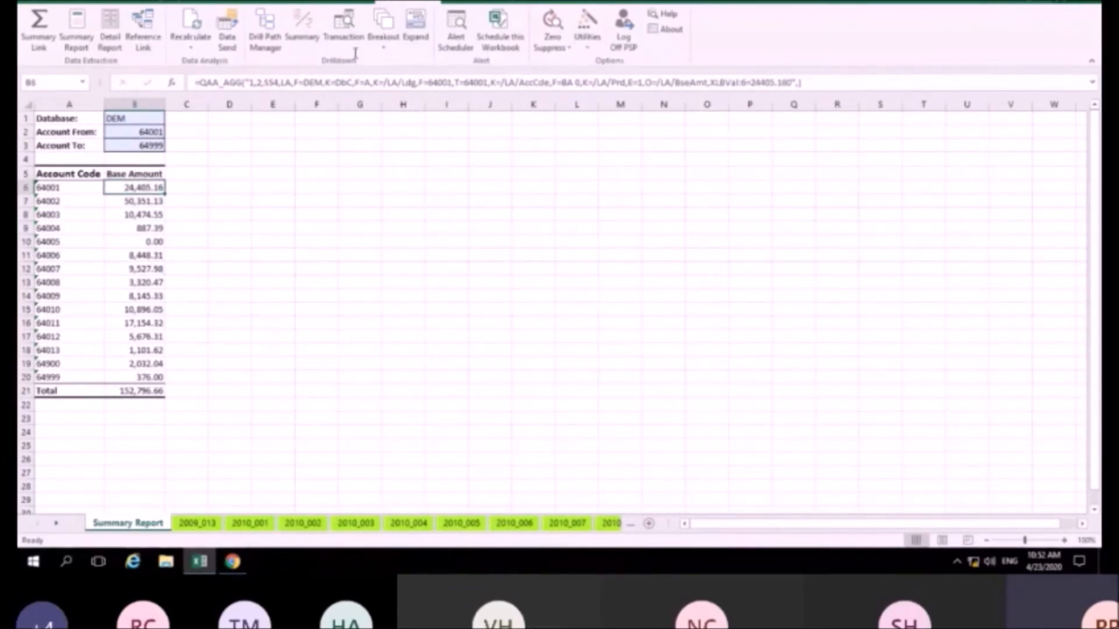
{"action": "left_click", "coordinate": [302, 26]}
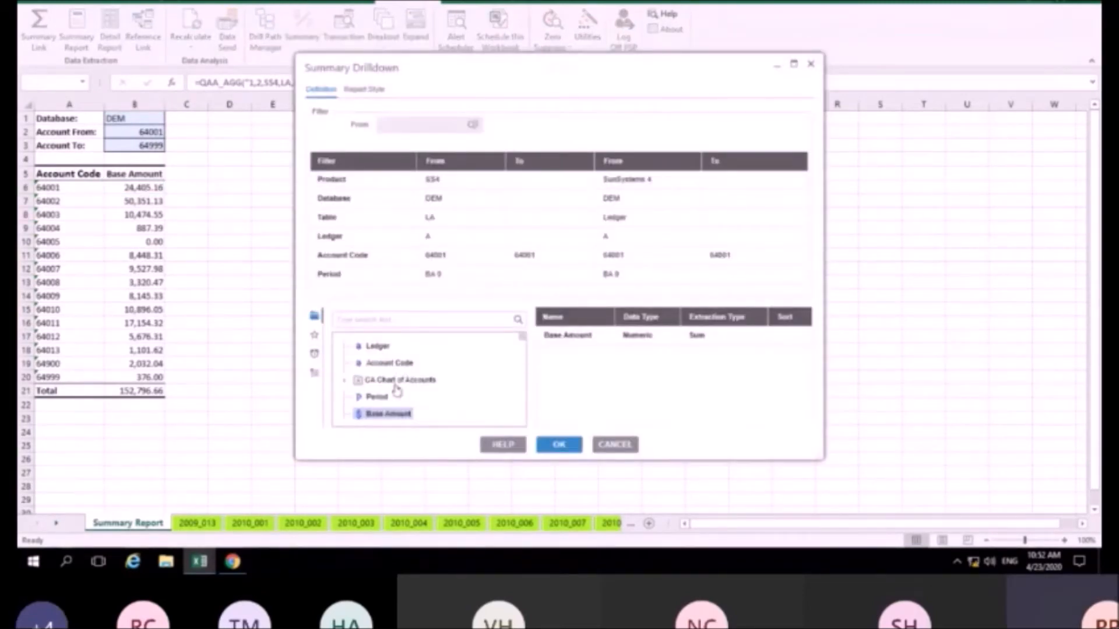
Drill account 64001's amount down by Period into a new sheet and check the 24,405.16 total
{"action": "double_click", "coordinate": [378, 398]}
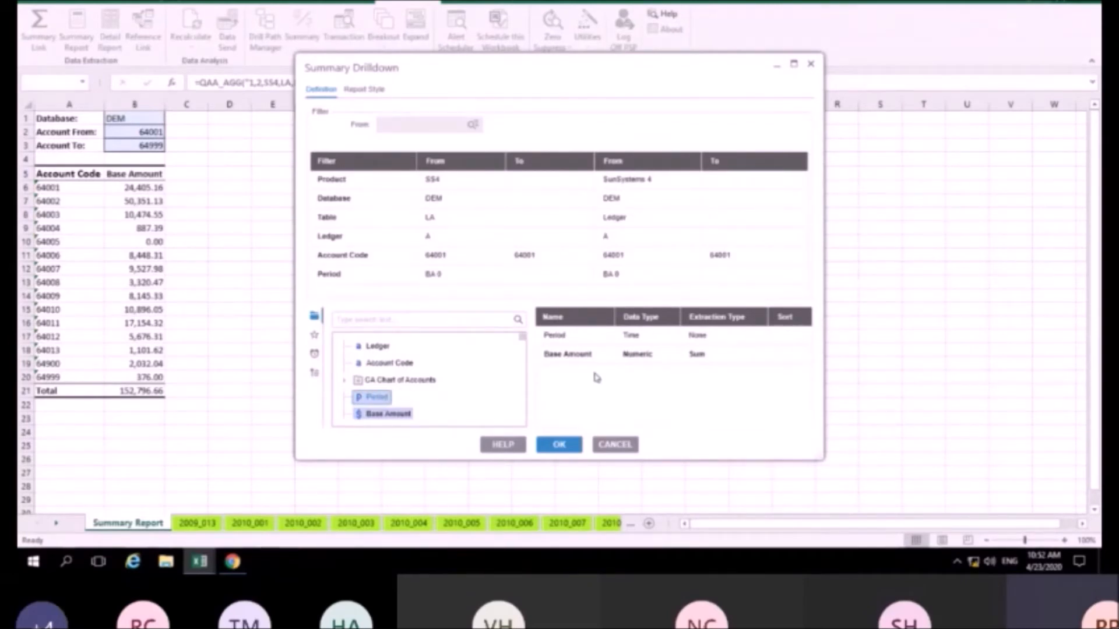
{"action": "left_click", "coordinate": [572, 451]}
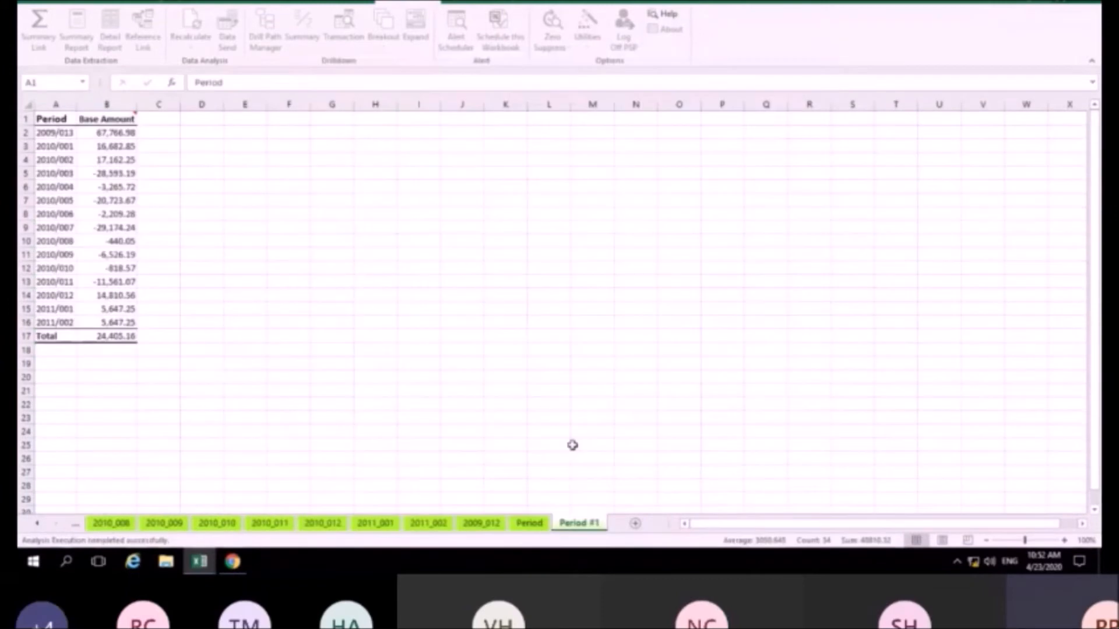
{"action": "left_click", "coordinate": [572, 444]}
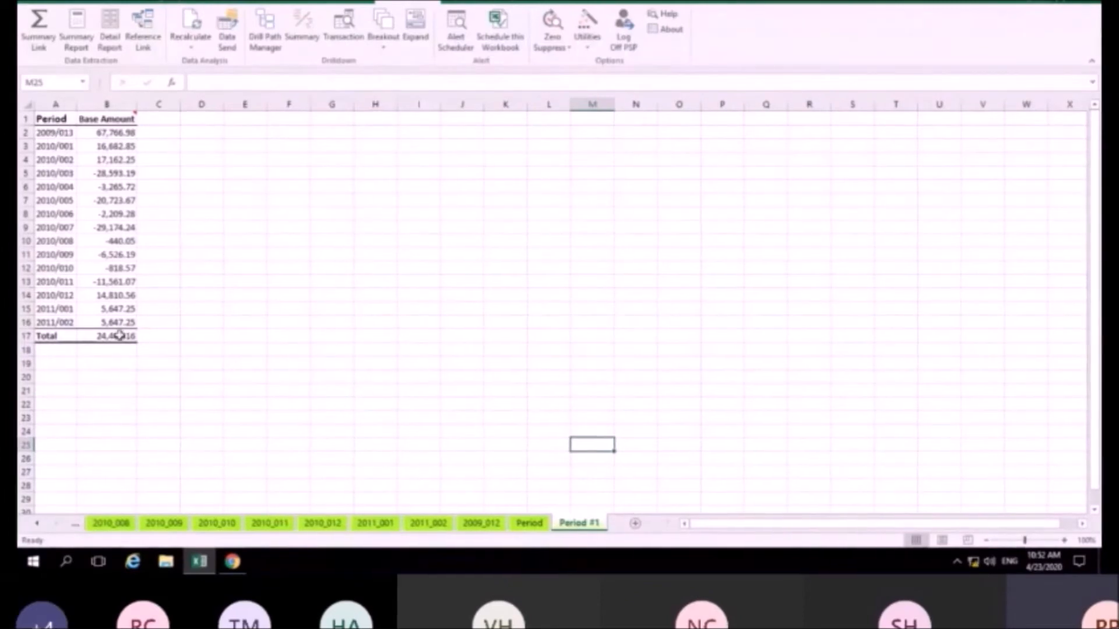
{"action": "left_click", "coordinate": [117, 338]}
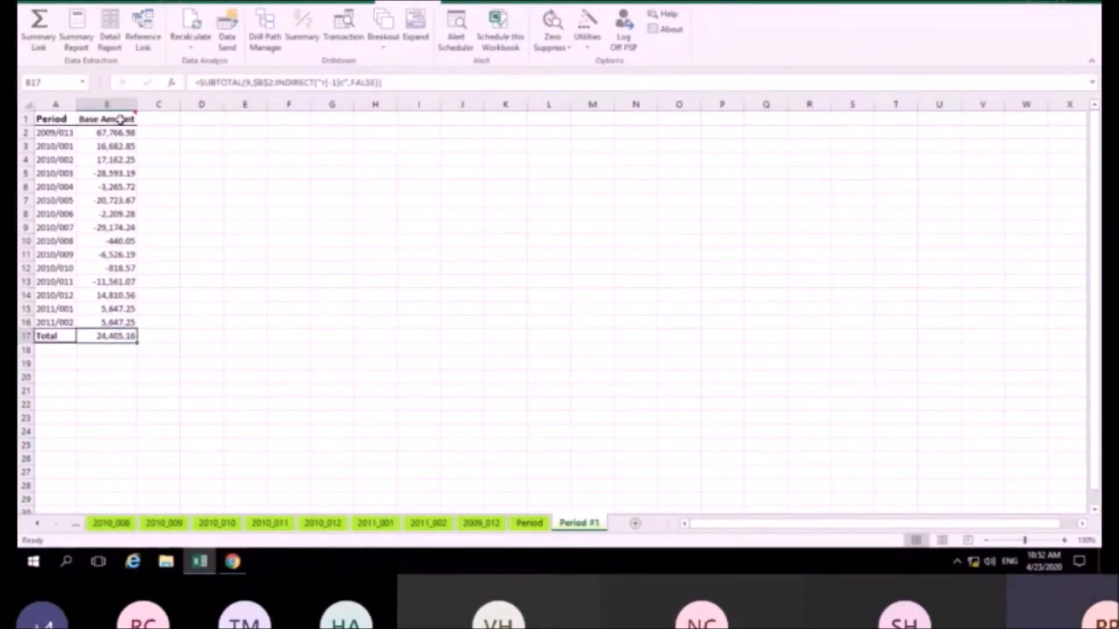
{"action": "mouse_move", "coordinate": [121, 119]}
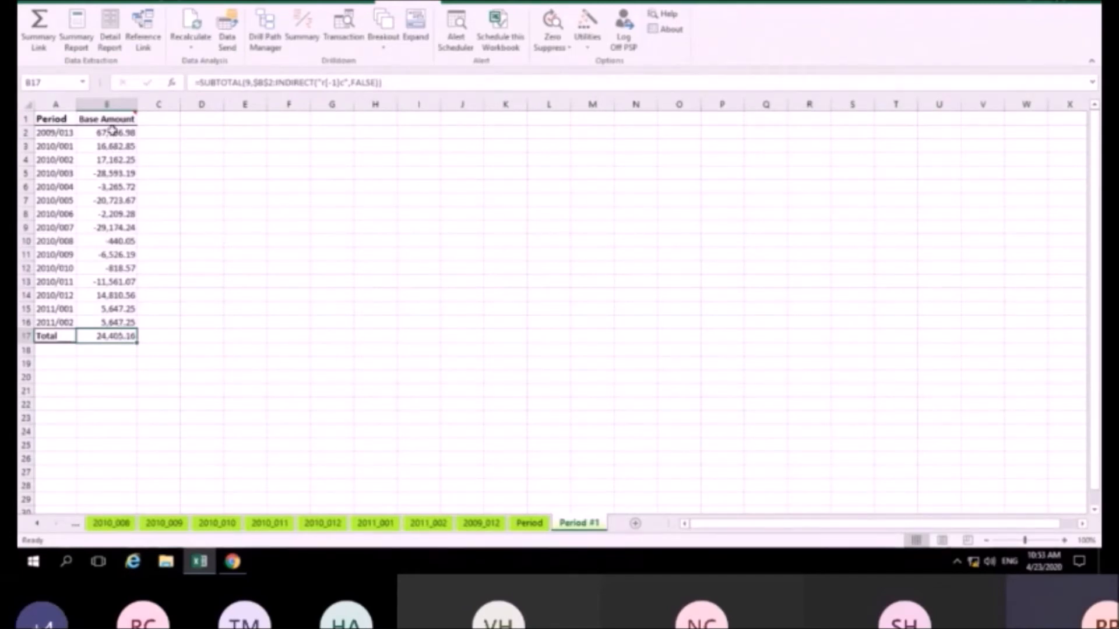
Rename the Period #1 sheet to '64001 by Period'
{"action": "right_click", "coordinate": [586, 523]}
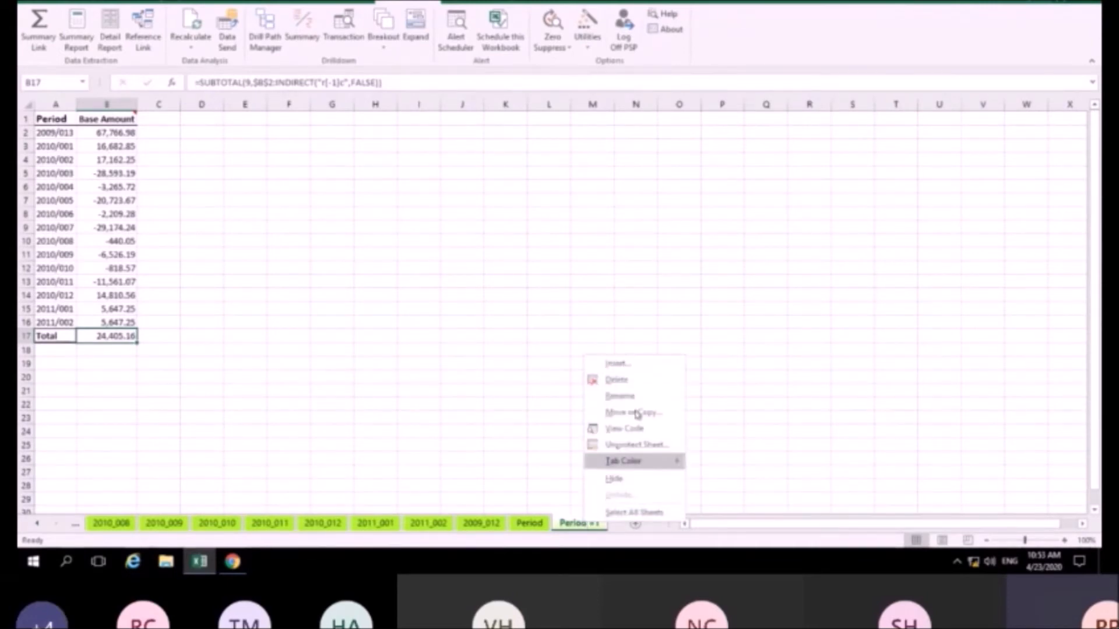
{"action": "left_click", "coordinate": [635, 396]}
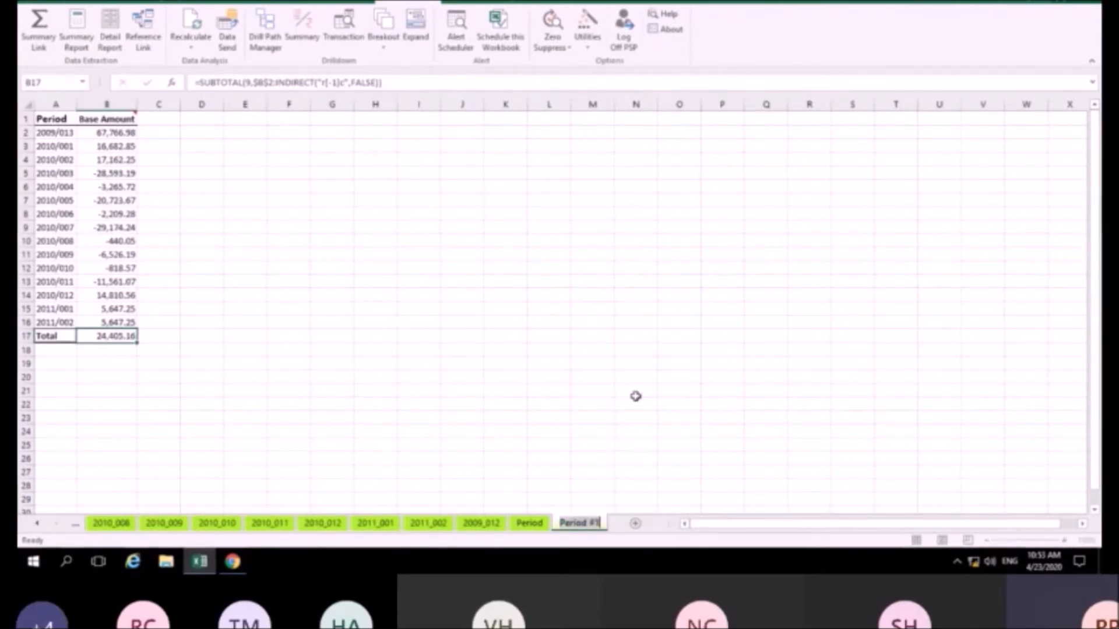
{"action": "type", "text": "6"}
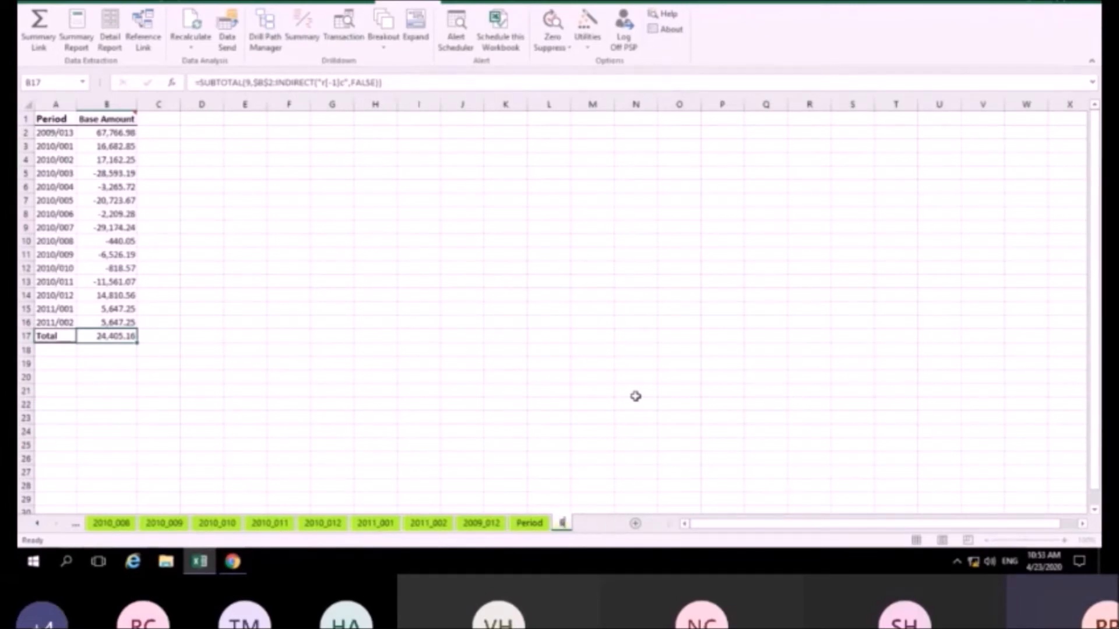
{"action": "type", "text": "4001 by"}
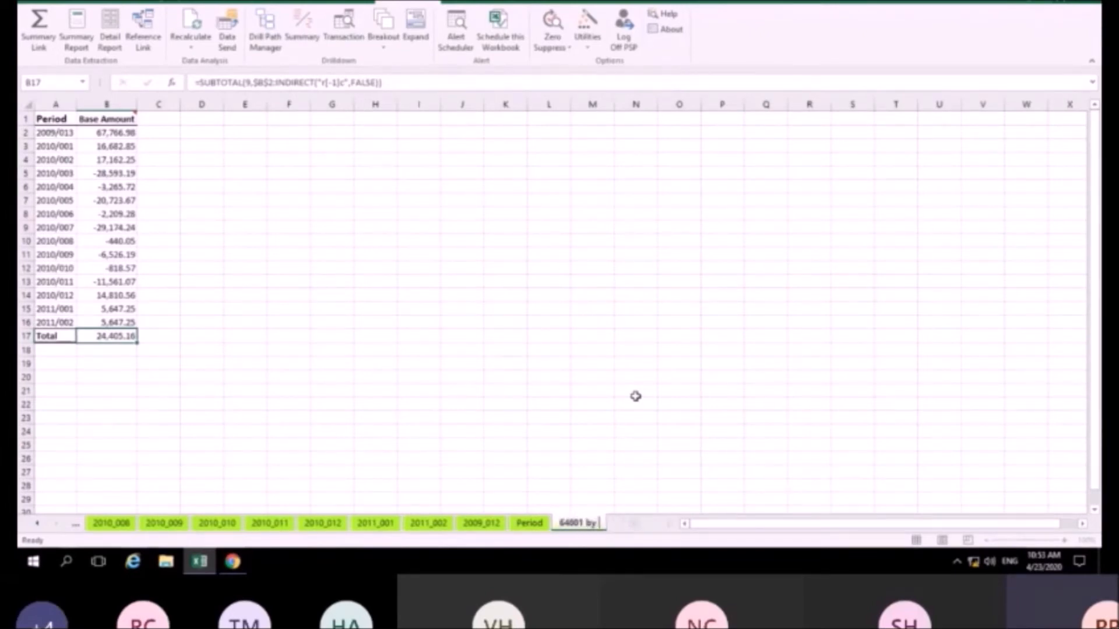
{"action": "type", "text": "eriod"}
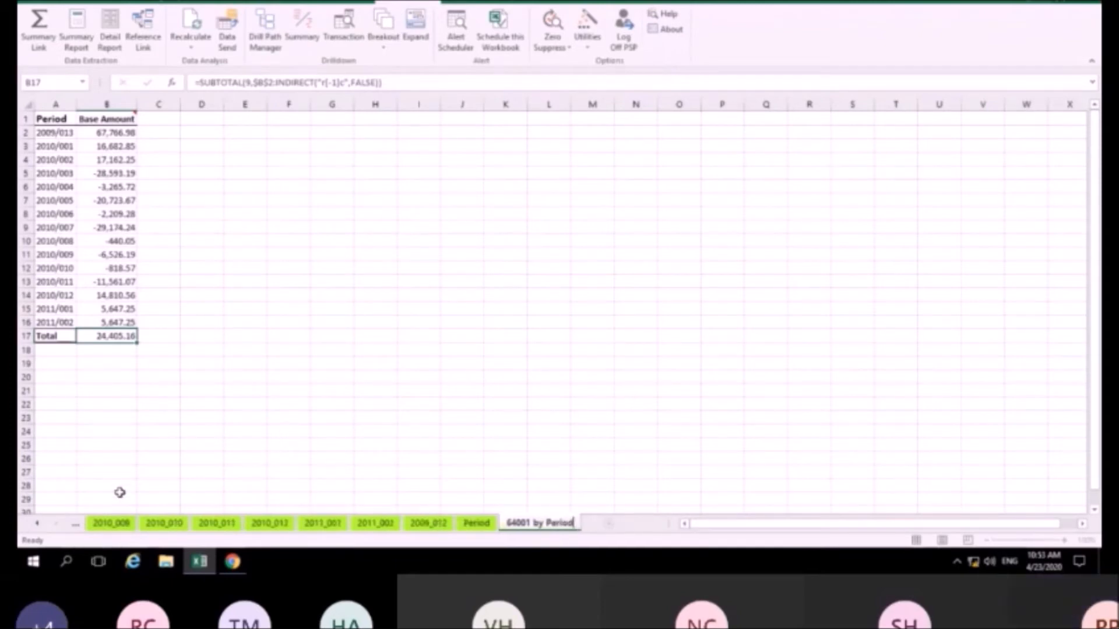
{"action": "left_click", "coordinate": [288, 431]}
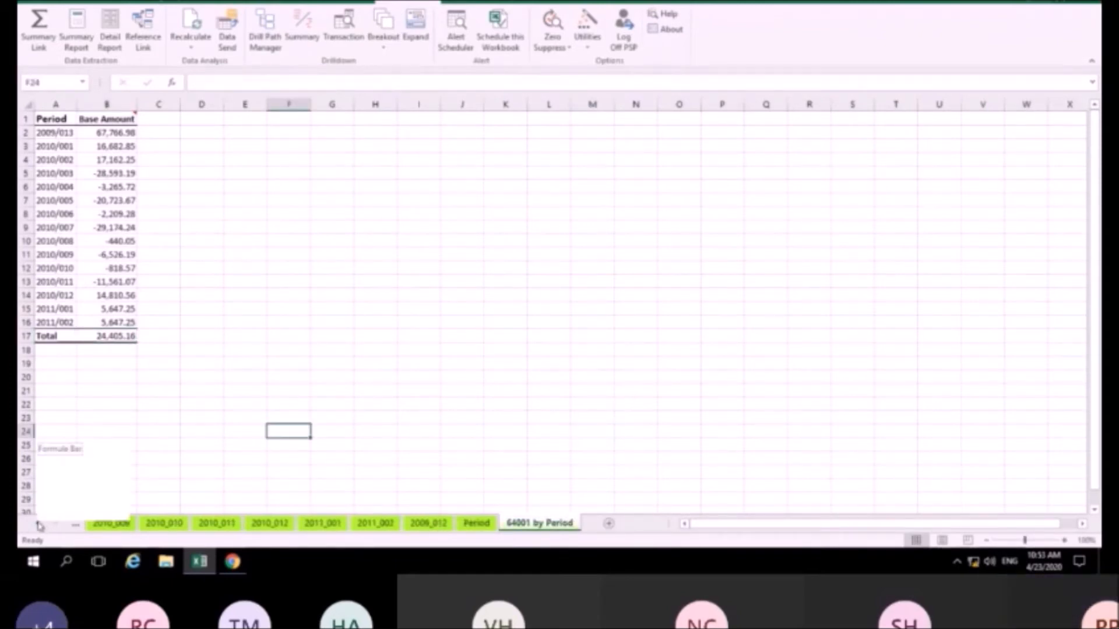
Scroll the sheet tabs back and switch to the Summary Report sheet
{"action": "left_click", "coordinate": [39, 526]}
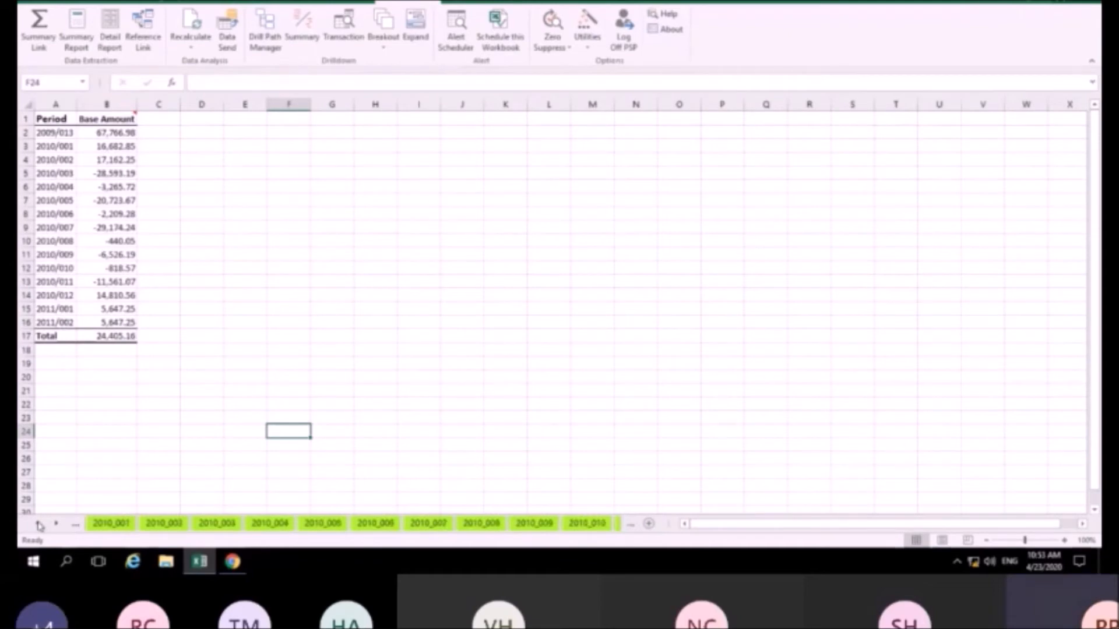
{"action": "left_click", "coordinate": [39, 526]}
{"action": "left_click", "coordinate": [128, 522]}
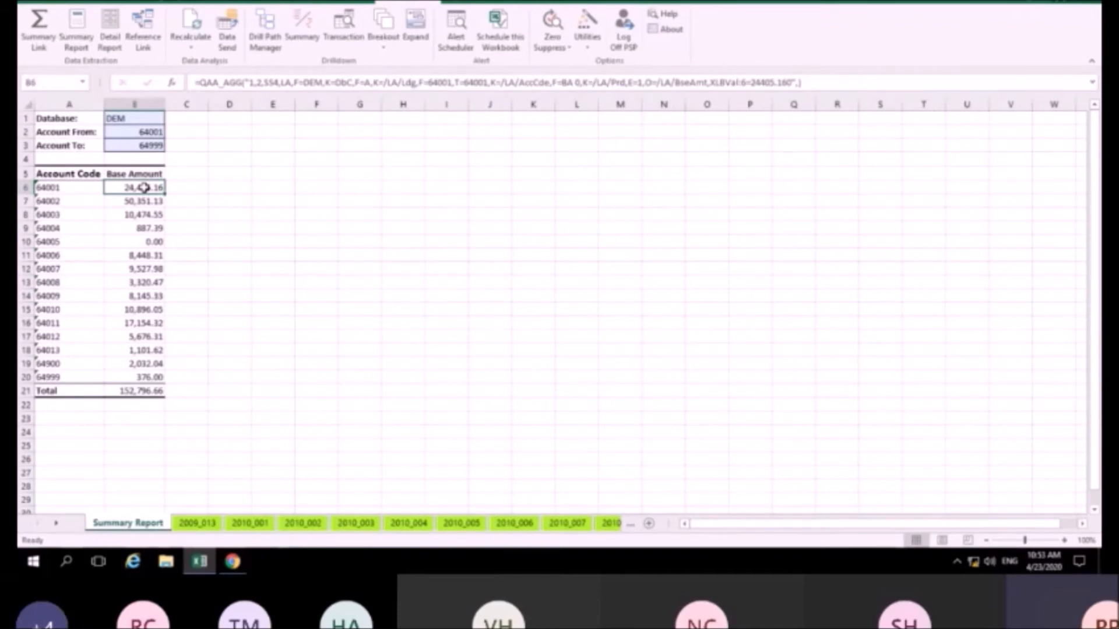
Start a 64001 transaction drilldown with Period, Transaction Date, Journal No, Journal Line, Transaction Reference and Description fields
{"action": "left_click", "coordinate": [344, 38]}
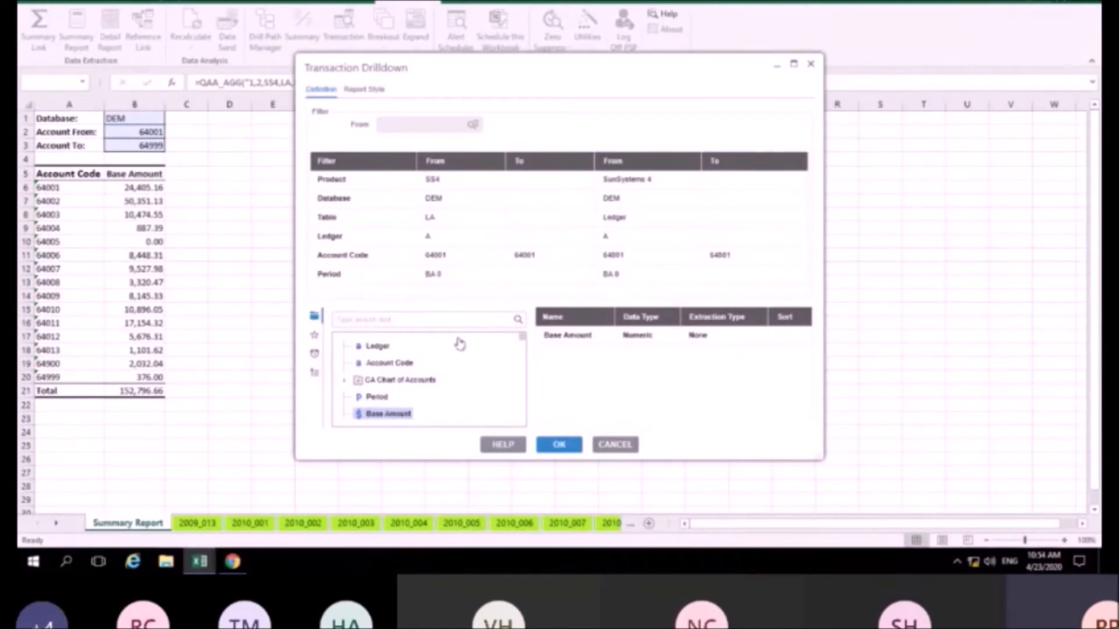
{"action": "scroll", "coordinate": [460, 343], "scroll_direction": "down", "scroll_amount": 1}
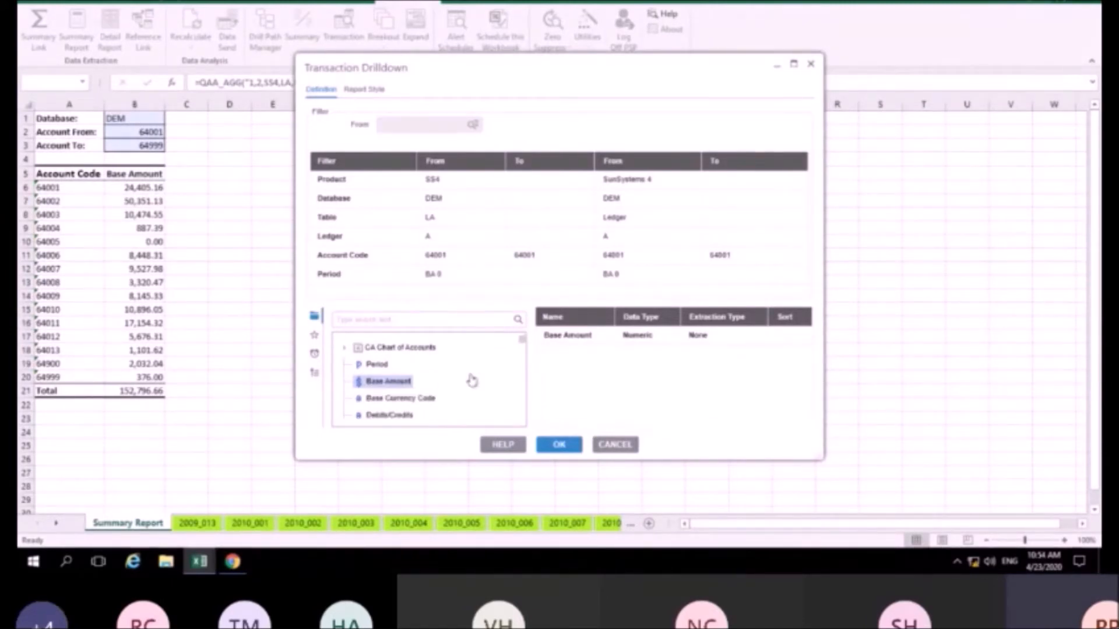
{"action": "double_click", "coordinate": [377, 364]}
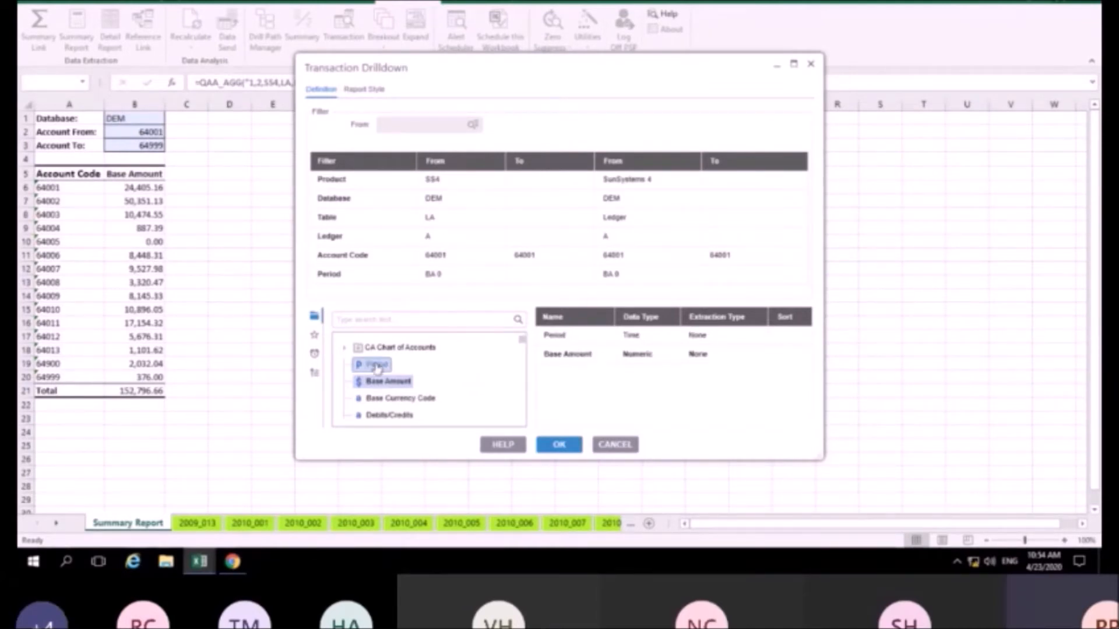
{"action": "scroll", "coordinate": [476, 371], "scroll_direction": "down", "scroll_amount": 1}
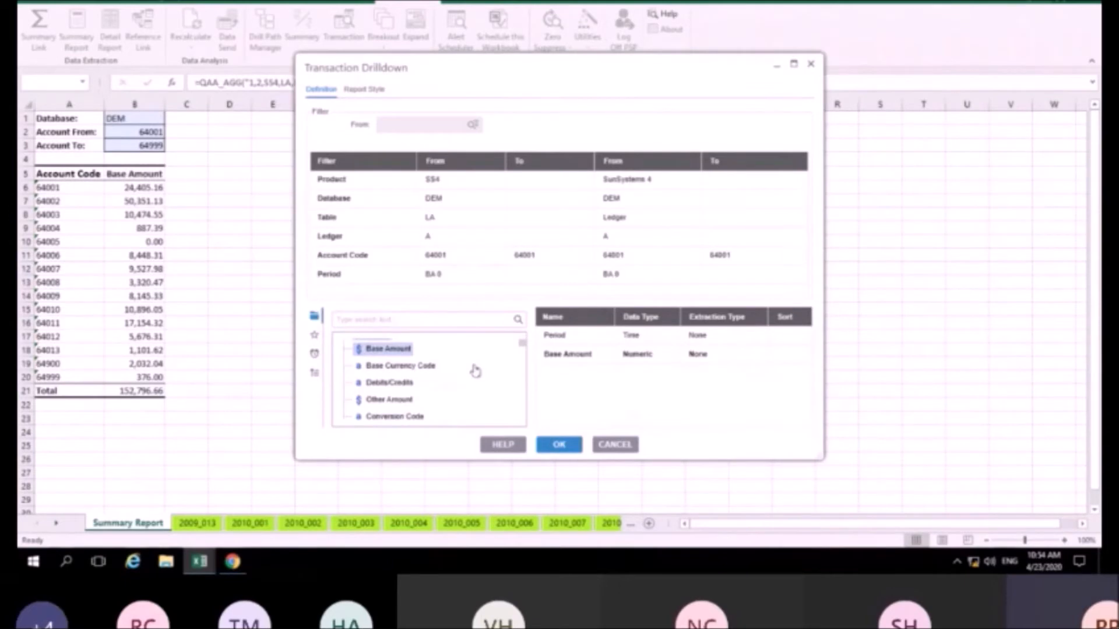
{"action": "scroll", "coordinate": [475, 371], "scroll_direction": "down", "scroll_amount": 1}
{"action": "scroll", "coordinate": [476, 371], "scroll_direction": "down", "scroll_amount": 1}
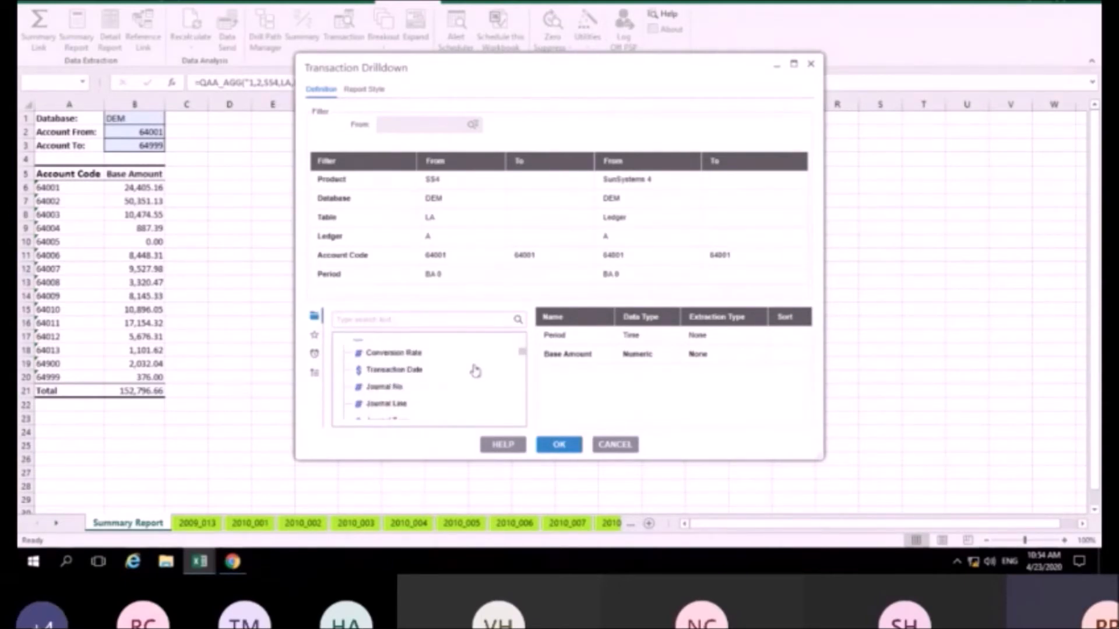
{"action": "double_click", "coordinate": [401, 371]}
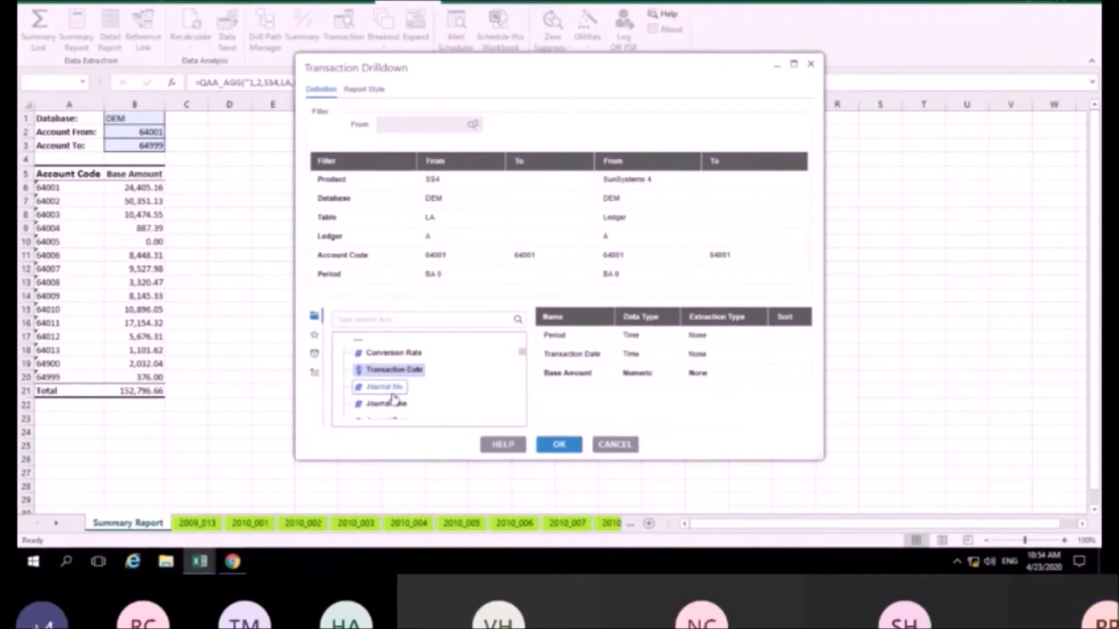
{"action": "double_click", "coordinate": [389, 387]}
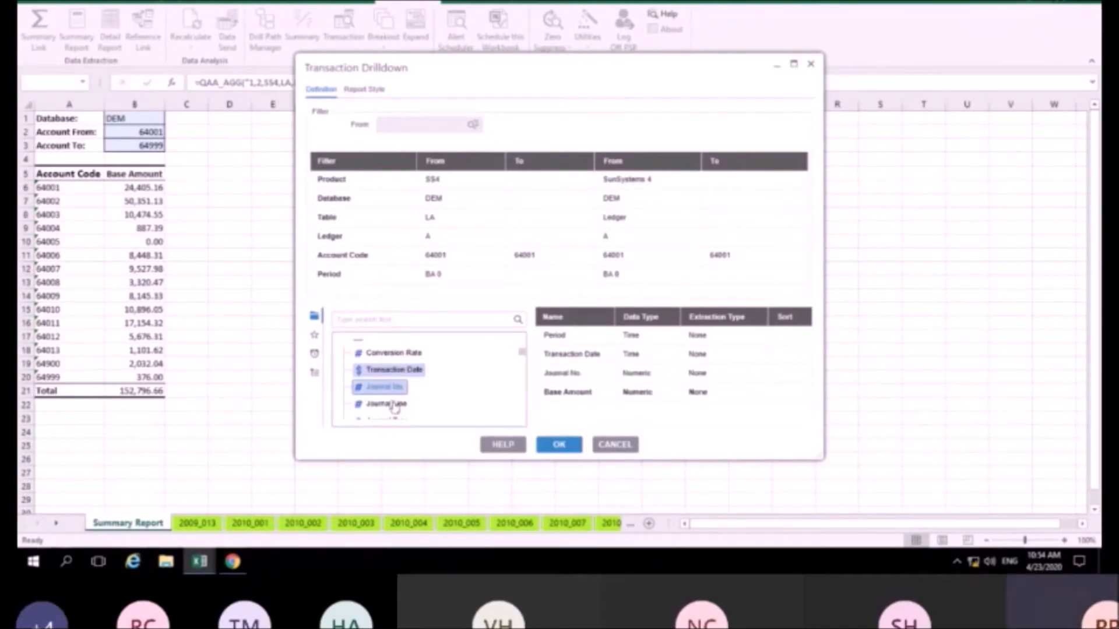
{"action": "double_click", "coordinate": [393, 406]}
{"action": "scroll", "coordinate": [457, 392], "scroll_direction": "down", "scroll_amount": 1}
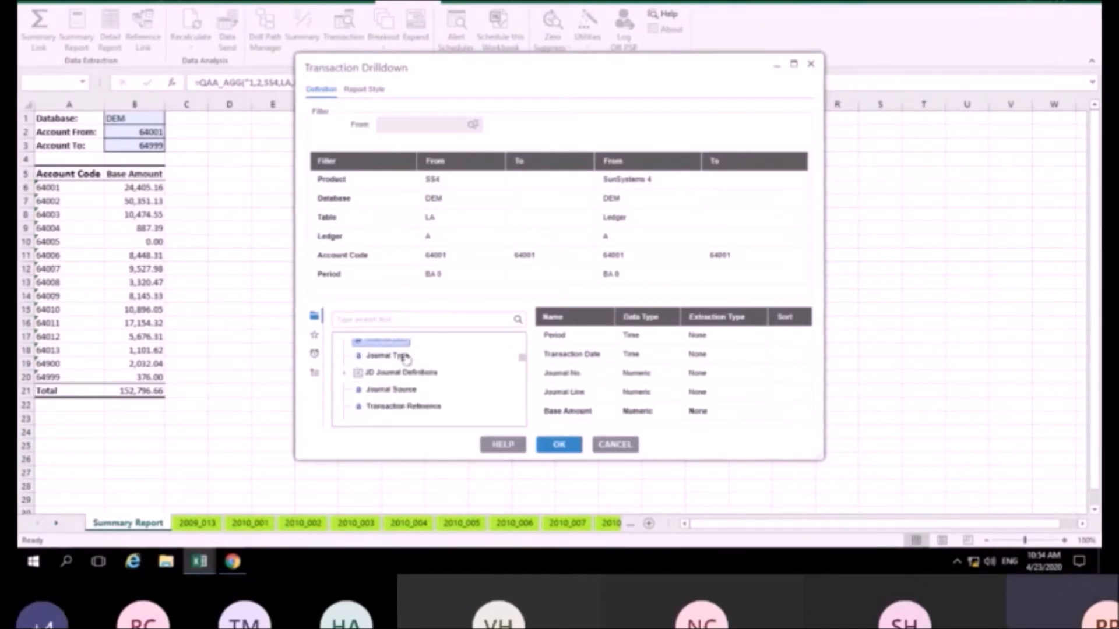
{"action": "double_click", "coordinate": [400, 408]}
{"action": "scroll", "coordinate": [400, 408], "scroll_direction": "down", "scroll_amount": 2}
{"action": "double_click", "coordinate": [374, 361]}
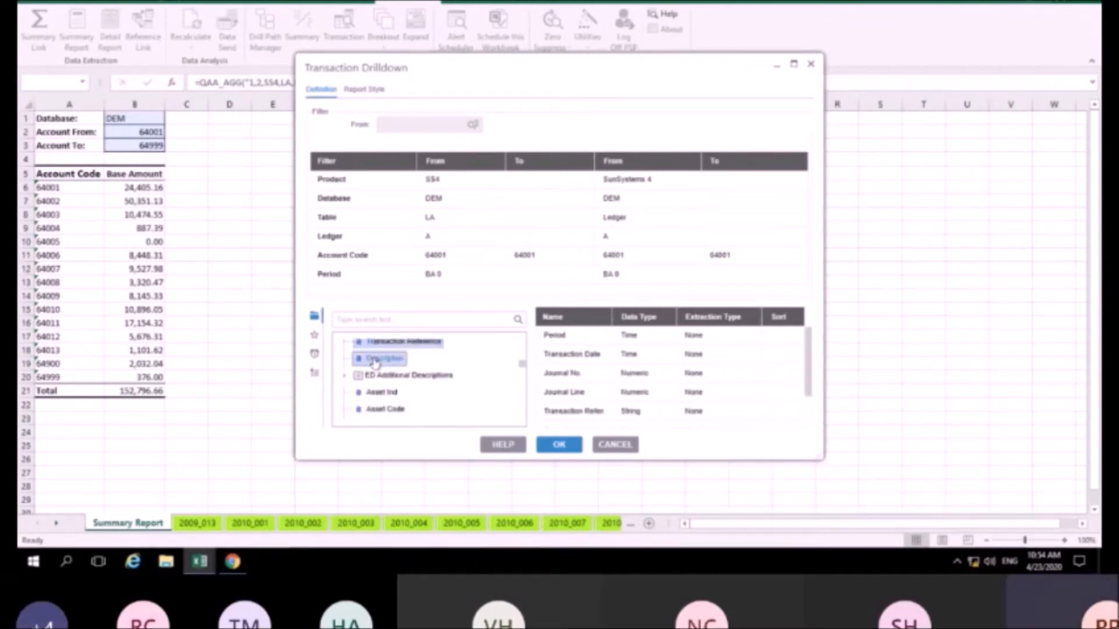
Sort the output by Journal No and run the drilldown into a new sheet
{"action": "double_click", "coordinate": [794, 380]}
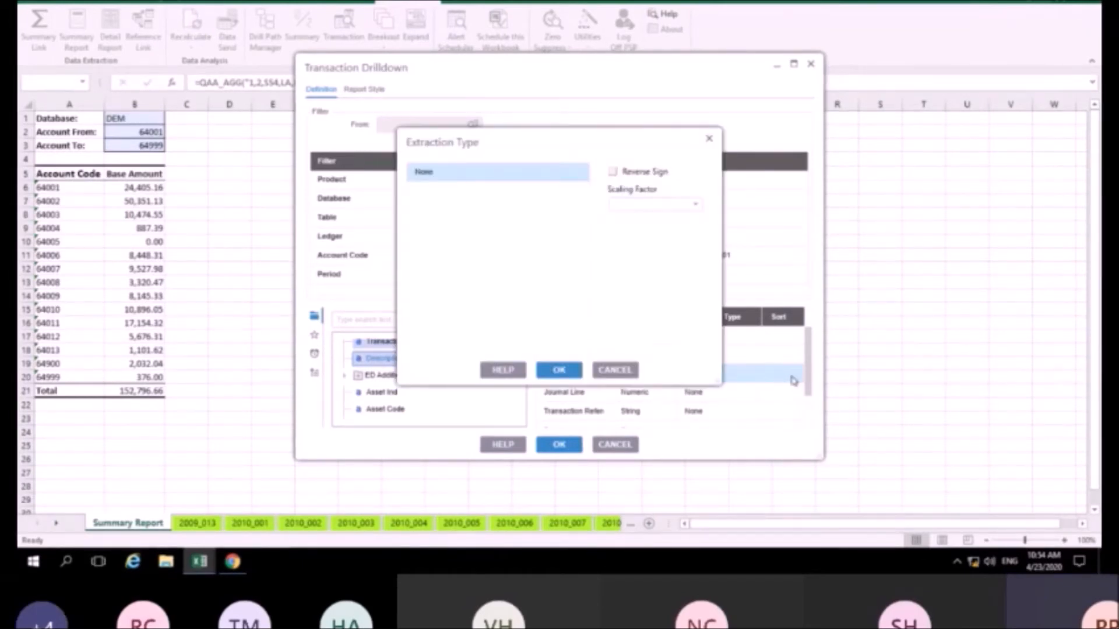
{"action": "left_click", "coordinate": [547, 368]}
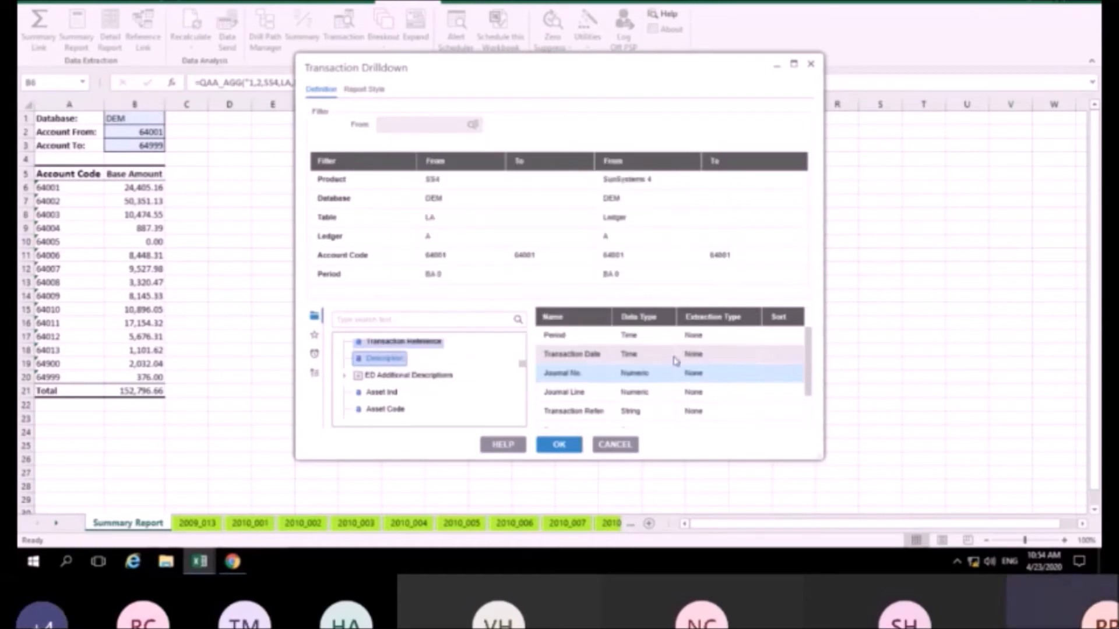
{"action": "right_click", "coordinate": [784, 384]}
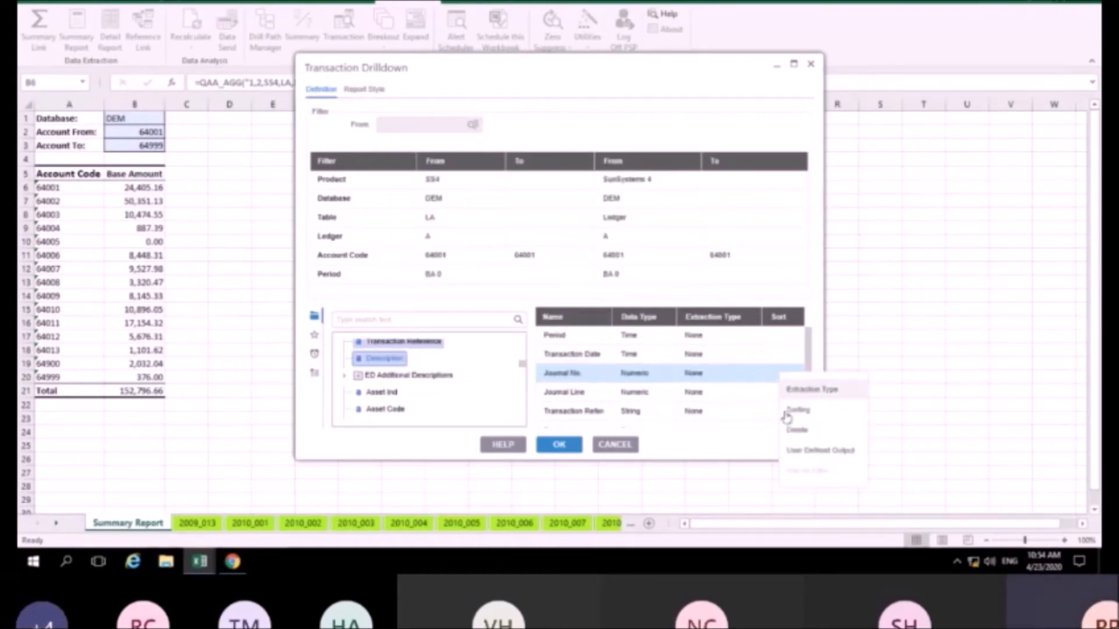
{"action": "left_click", "coordinate": [796, 410]}
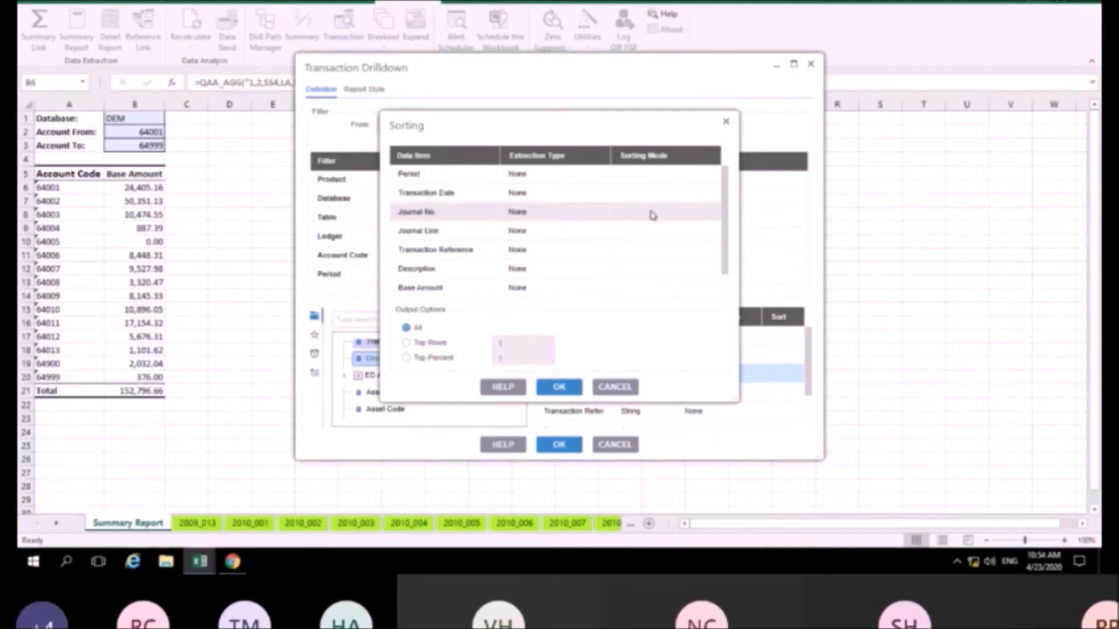
{"action": "left_click", "coordinate": [687, 214]}
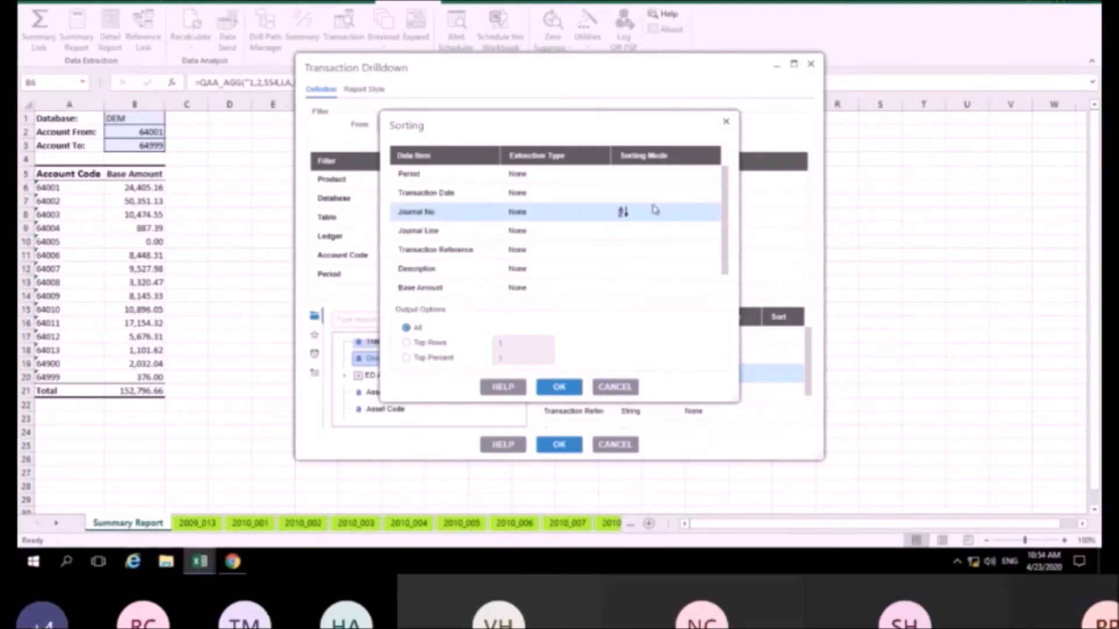
{"action": "left_click", "coordinate": [570, 389]}
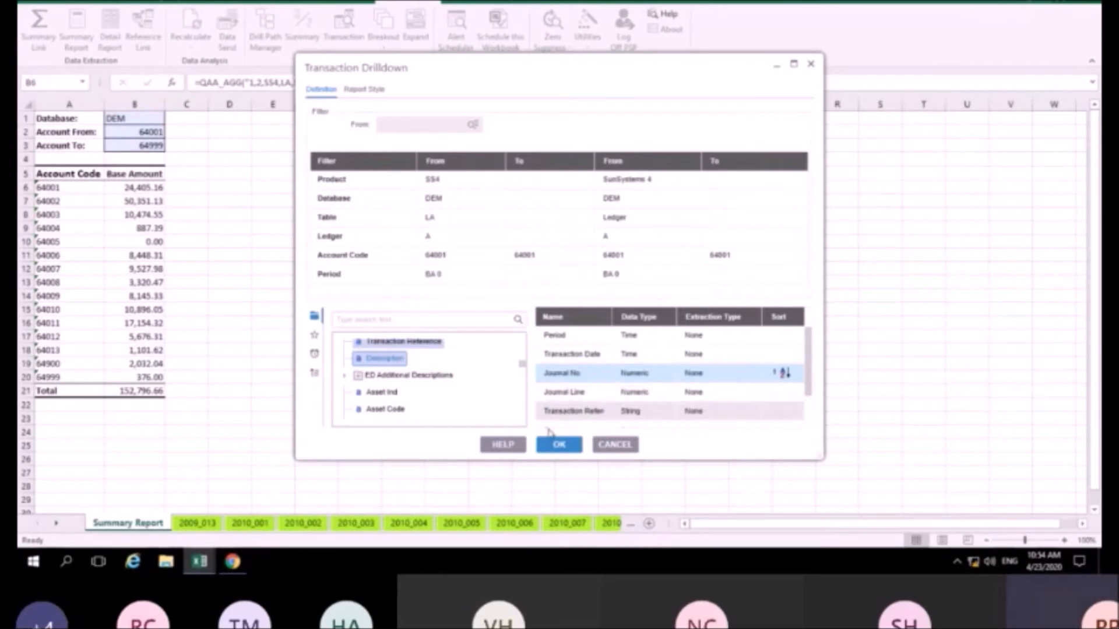
{"action": "left_click", "coordinate": [558, 446]}
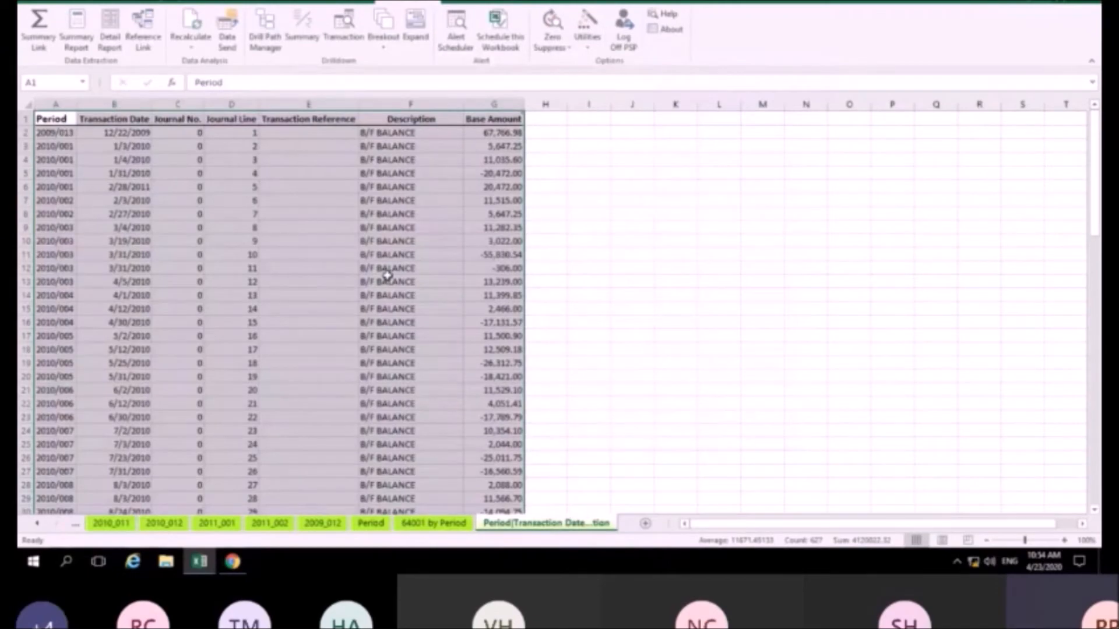
{"action": "left_click", "coordinate": [388, 280]}
{"action": "scroll", "coordinate": [489, 184], "scroll_direction": "down", "scroll_amount": 20}
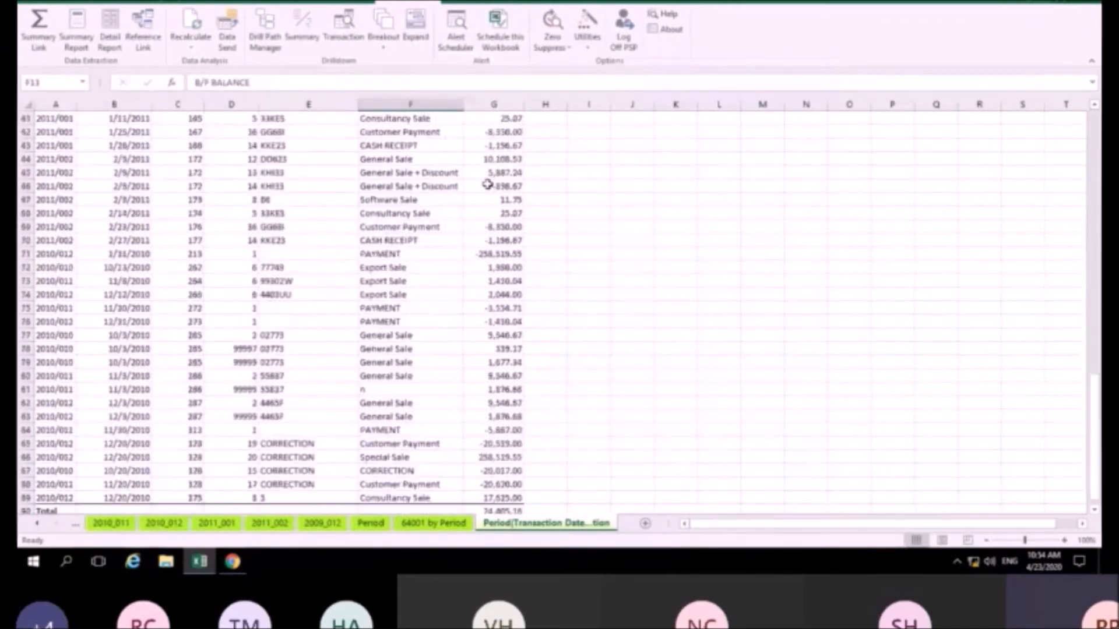
{"action": "left_click", "coordinate": [495, 268]}
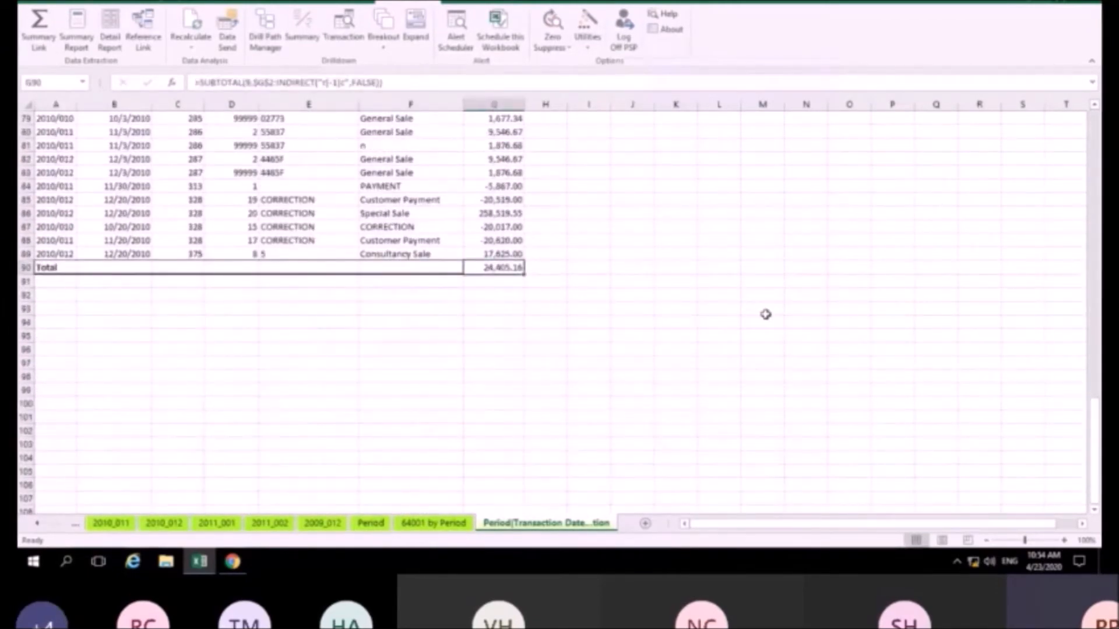
{"action": "scroll", "coordinate": [765, 314], "scroll_direction": "up", "scroll_amount": 10}
{"action": "scroll", "coordinate": [765, 314], "scroll_direction": "up", "scroll_amount": 16}
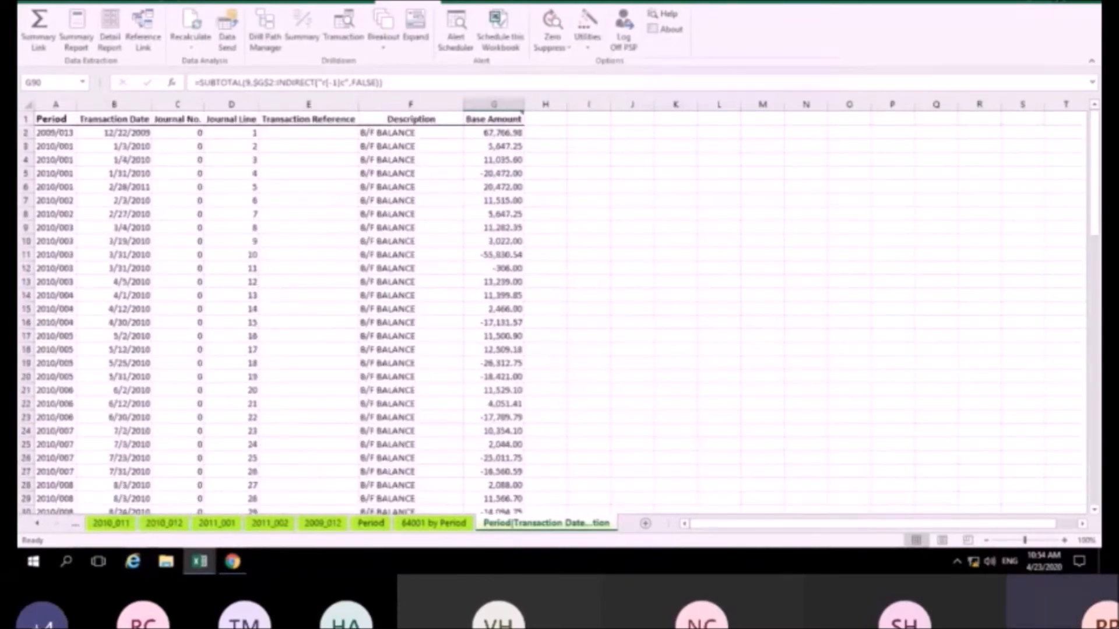
{"action": "scroll", "coordinate": [335, 208], "scroll_direction": "down", "scroll_amount": 20}
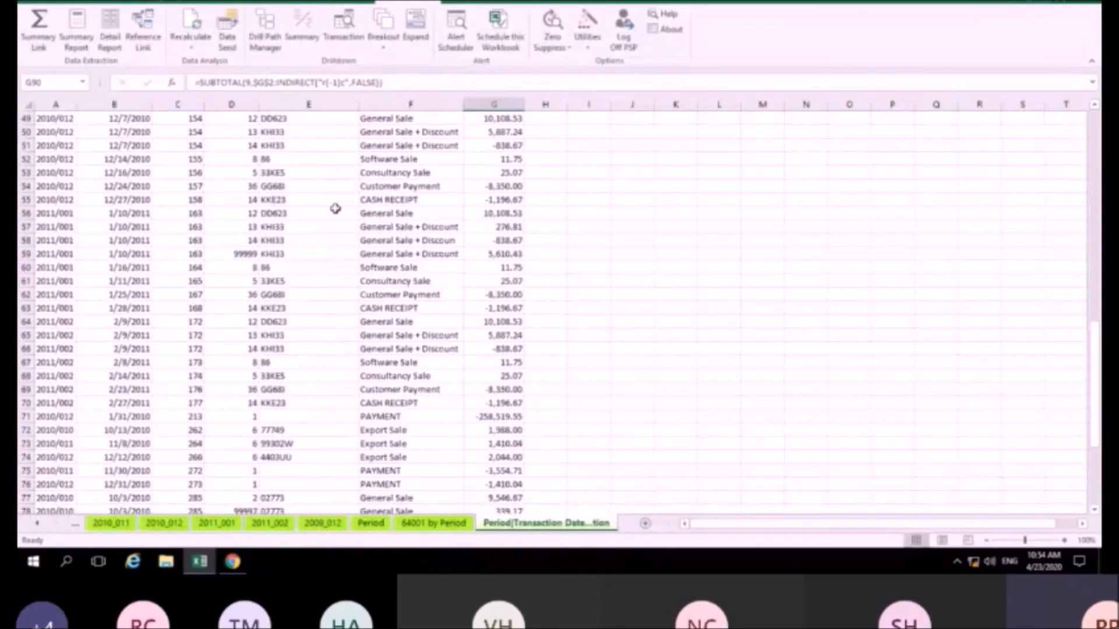
{"action": "scroll", "coordinate": [335, 209], "scroll_direction": "up", "scroll_amount": 18}
{"action": "scroll", "coordinate": [335, 208], "scroll_direction": "up", "scroll_amount": 7}
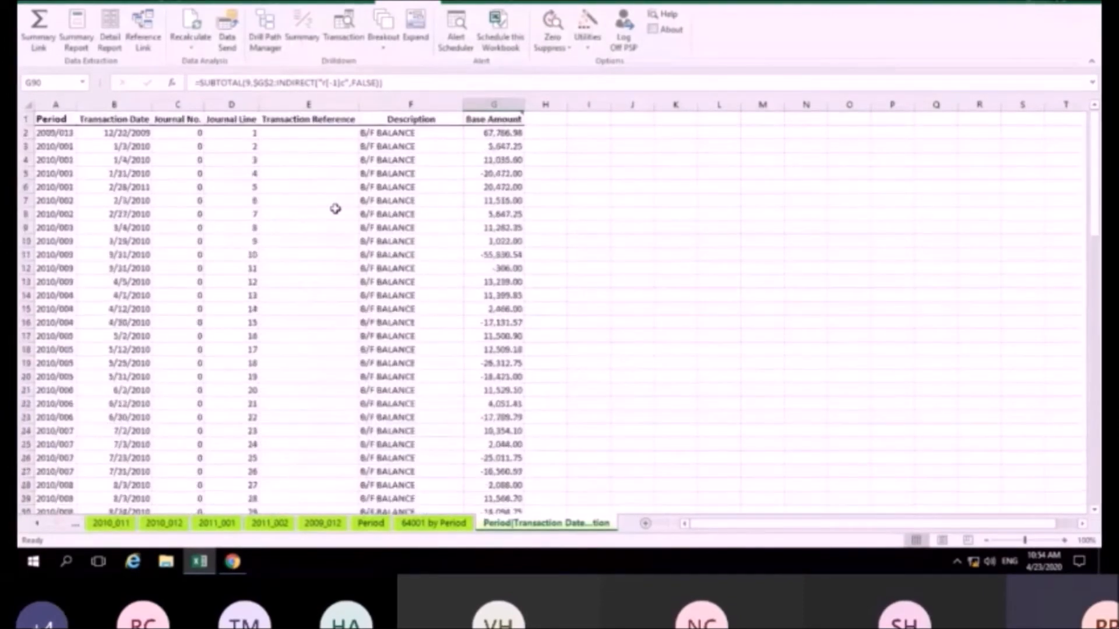
{"action": "mouse_move", "coordinate": [510, 119]}
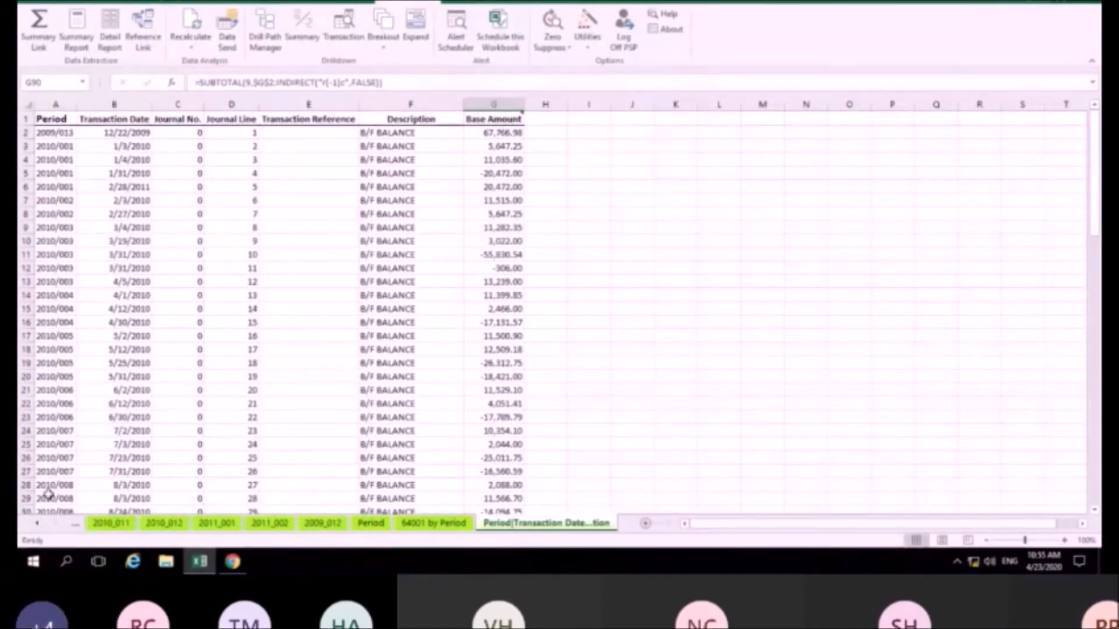
Rename the transaction sheet to '64001 Trans', correcting the mistyped '6401 Trans'
{"action": "right_click", "coordinate": [550, 524]}
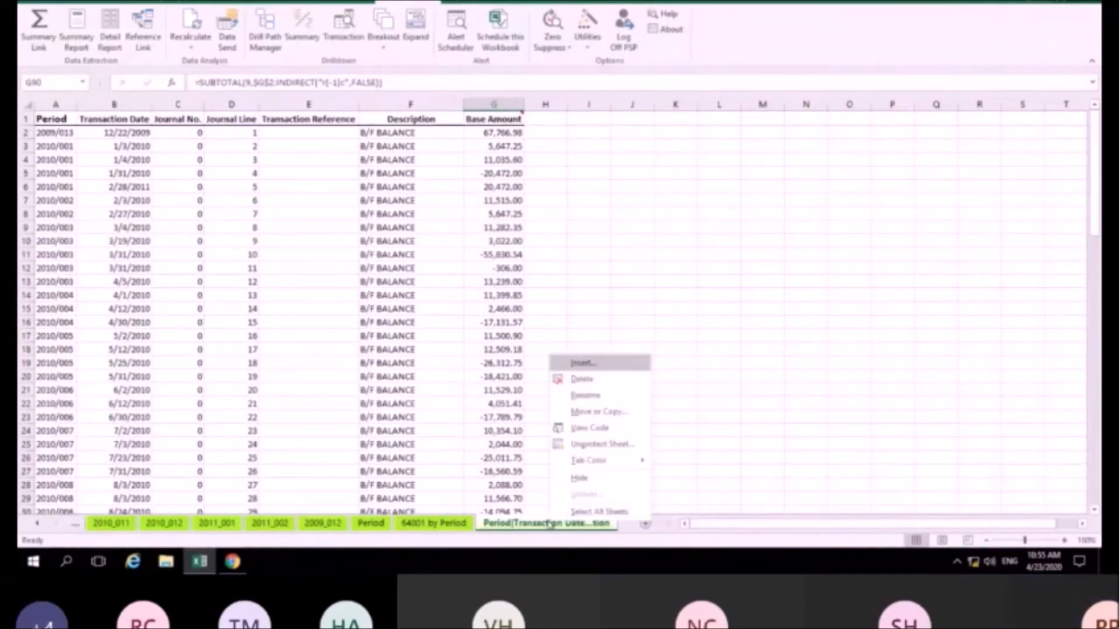
{"action": "left_click", "coordinate": [605, 399]}
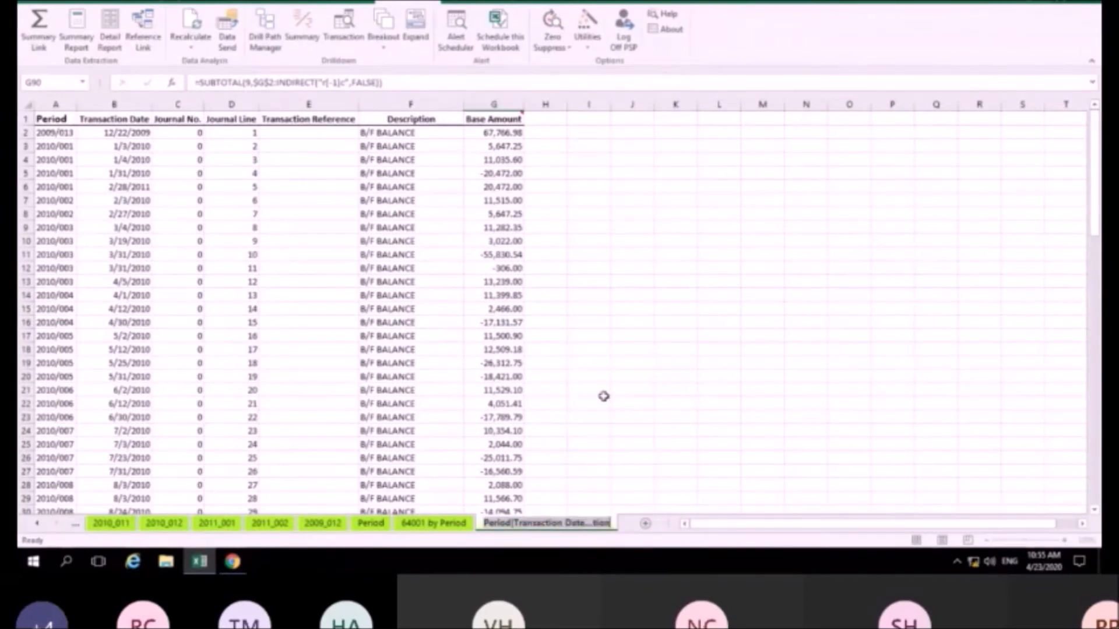
{"action": "type", "text": "6401"}
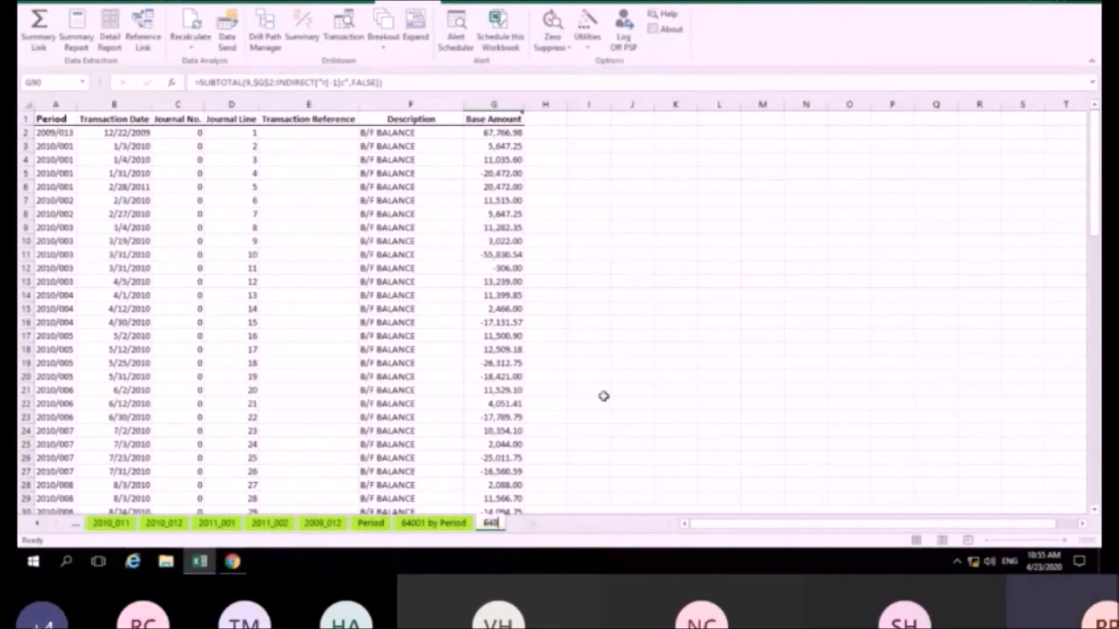
{"action": "type", "text": " Trans"}
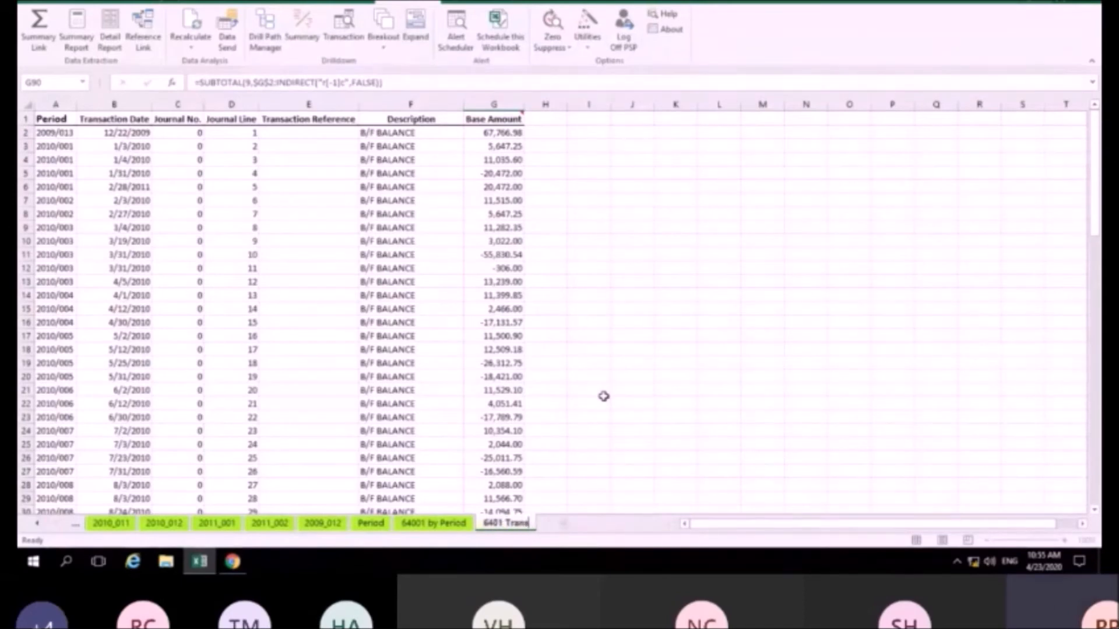
{"action": "left_click", "coordinate": [604, 396]}
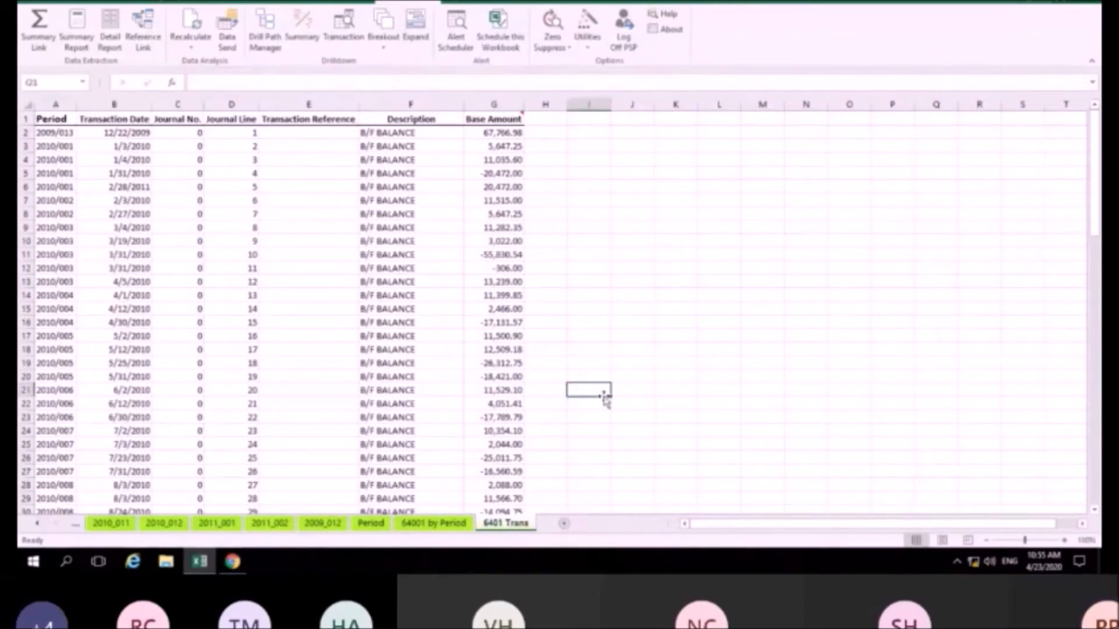
{"action": "right_click", "coordinate": [517, 526]}
{"action": "left_click", "coordinate": [508, 524]}
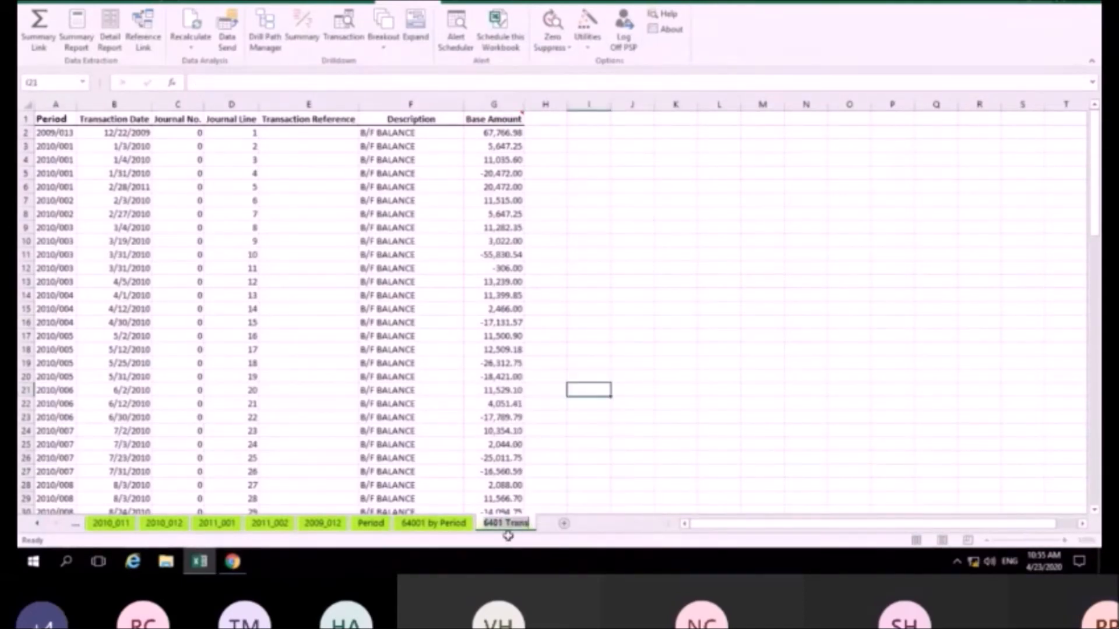
{"action": "left_click", "coordinate": [498, 524]}
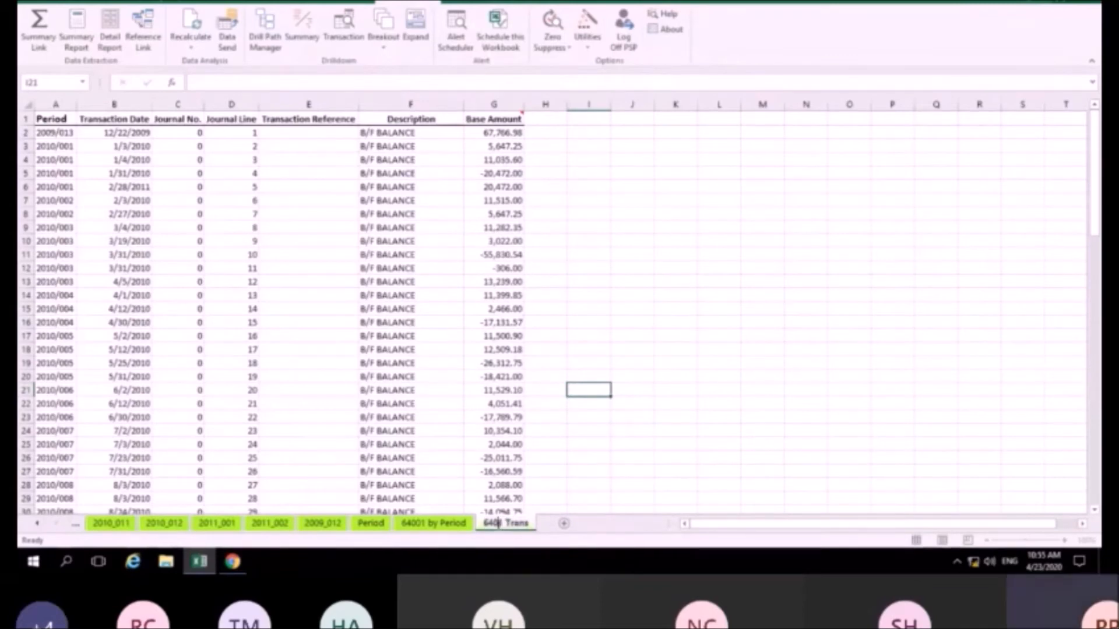
{"action": "type", "text": "0"}
{"action": "key", "text": "Return"}
{"action": "left_click", "coordinate": [501, 377]}
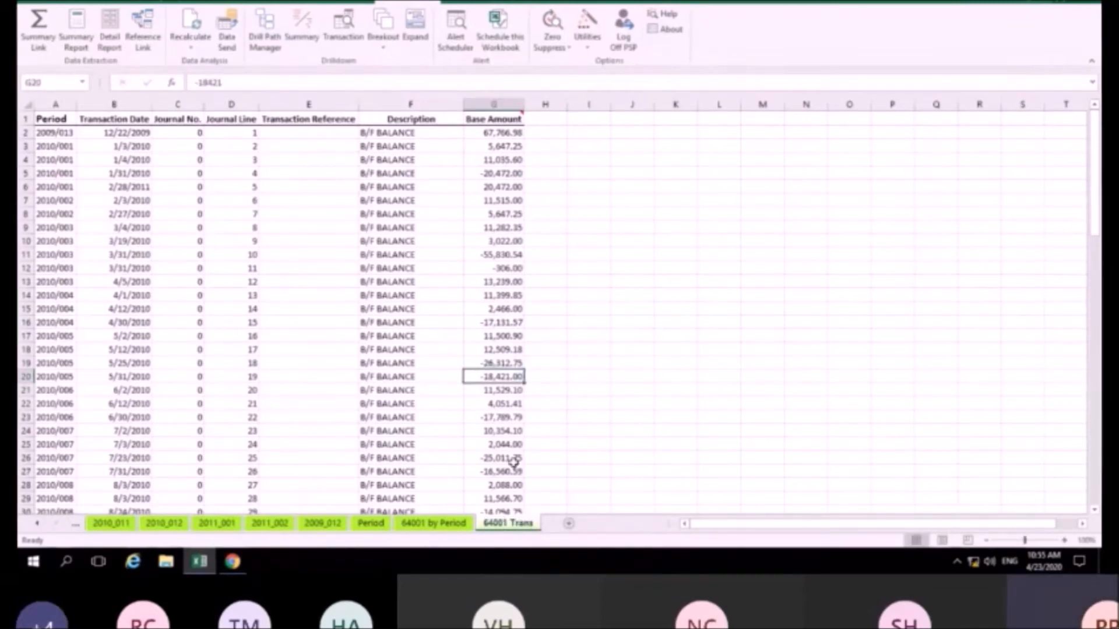
Scroll the sheet tabs back and switch to the Summary Report sheet
{"action": "left_click", "coordinate": [39, 526]}
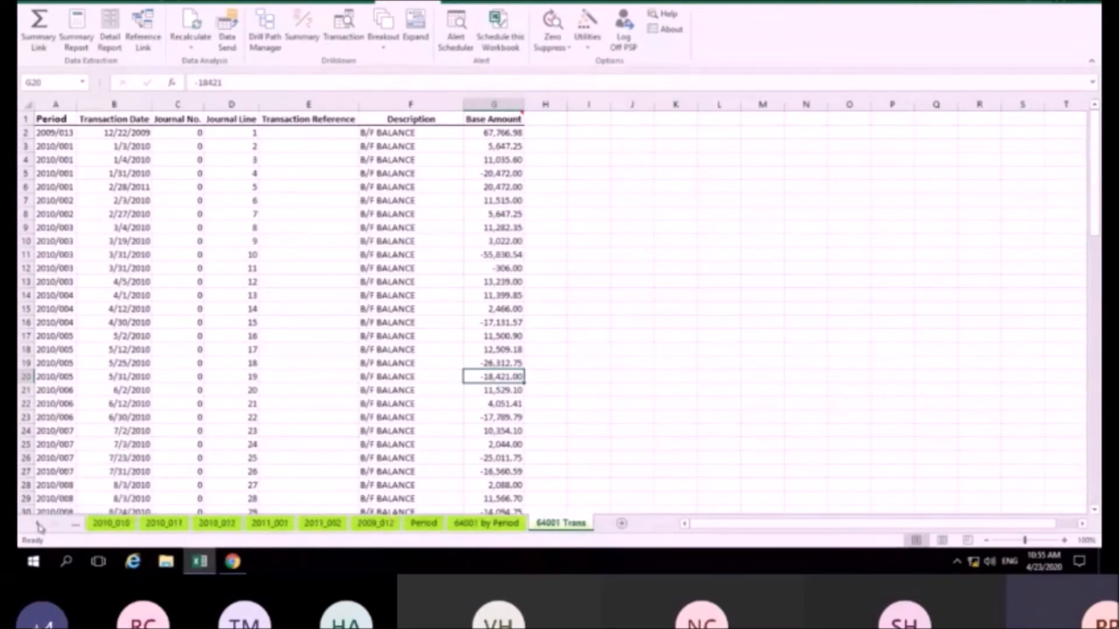
{"action": "left_click", "coordinate": [39, 527], "text": "ctrl"}
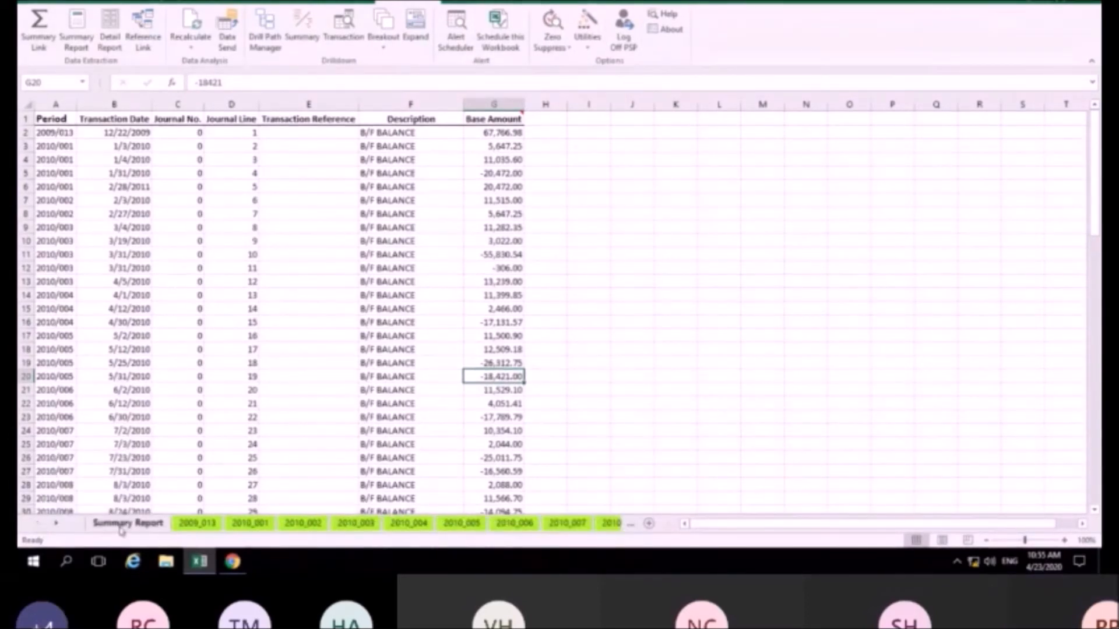
{"action": "left_click", "coordinate": [128, 523]}
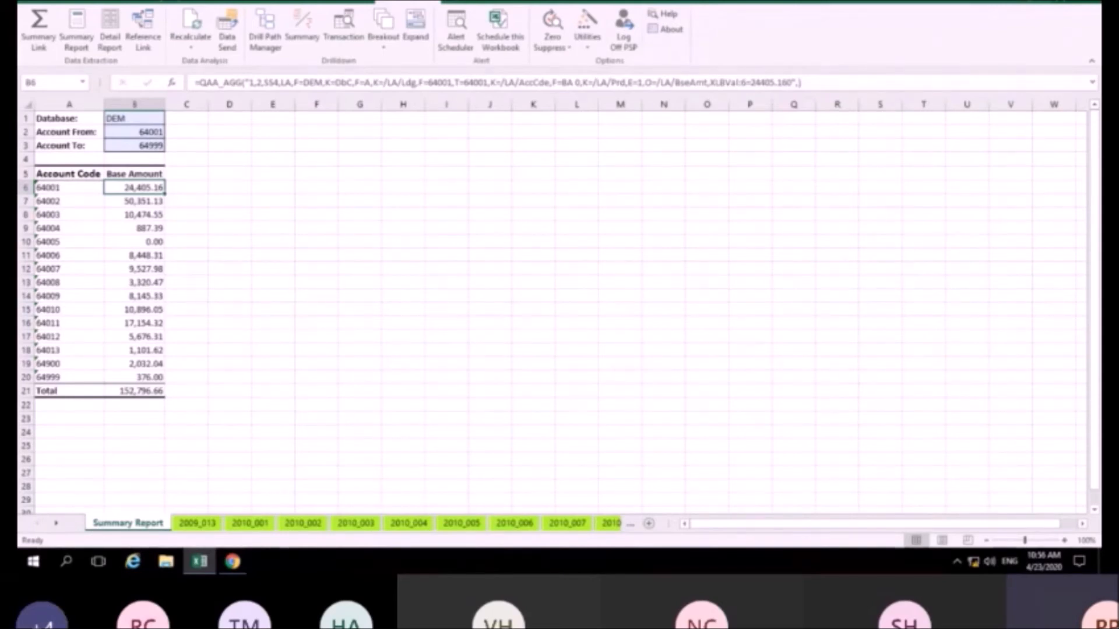
Save the workbook from the File menu
{"action": "left_click", "coordinate": [33, 1]}
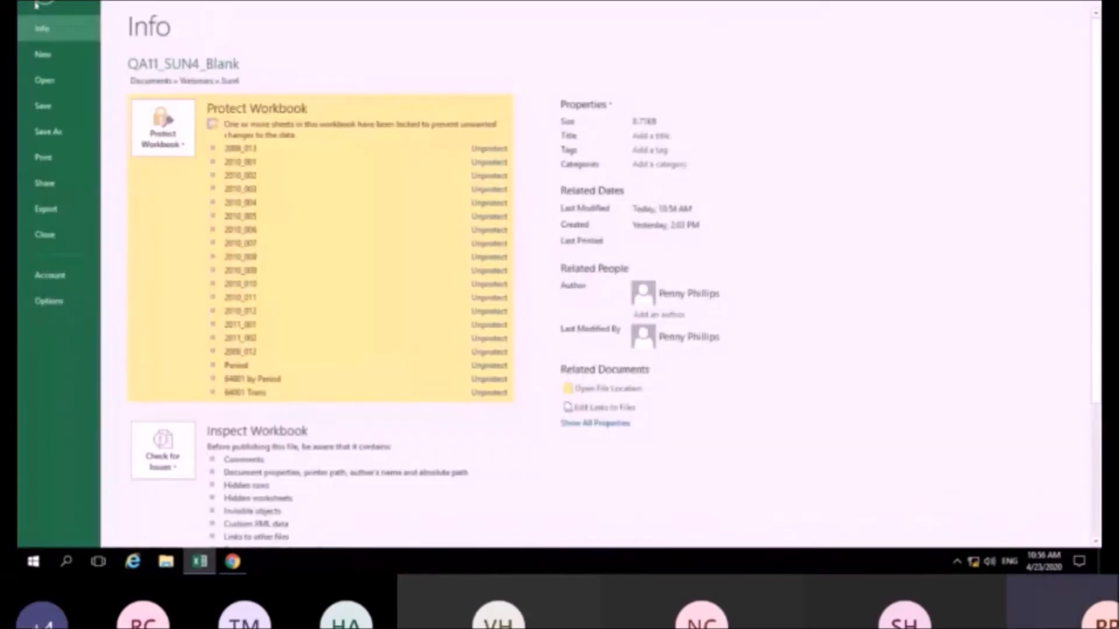
{"action": "left_click", "coordinate": [43, 106]}
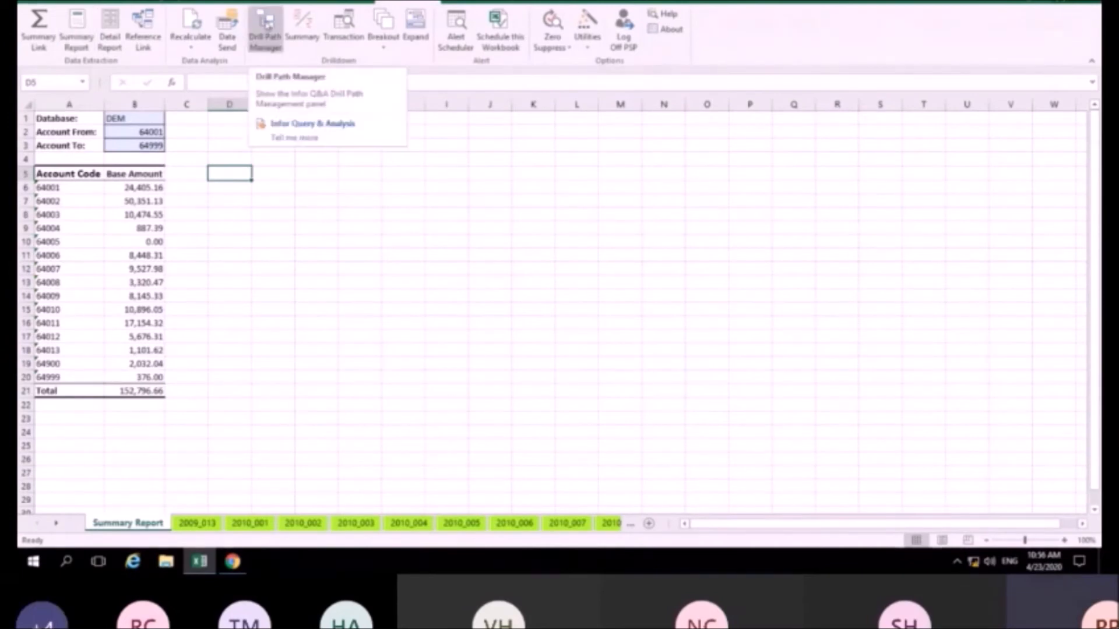
Open the Drill Path Manager and widen its panel
{"action": "left_click", "coordinate": [265, 26]}
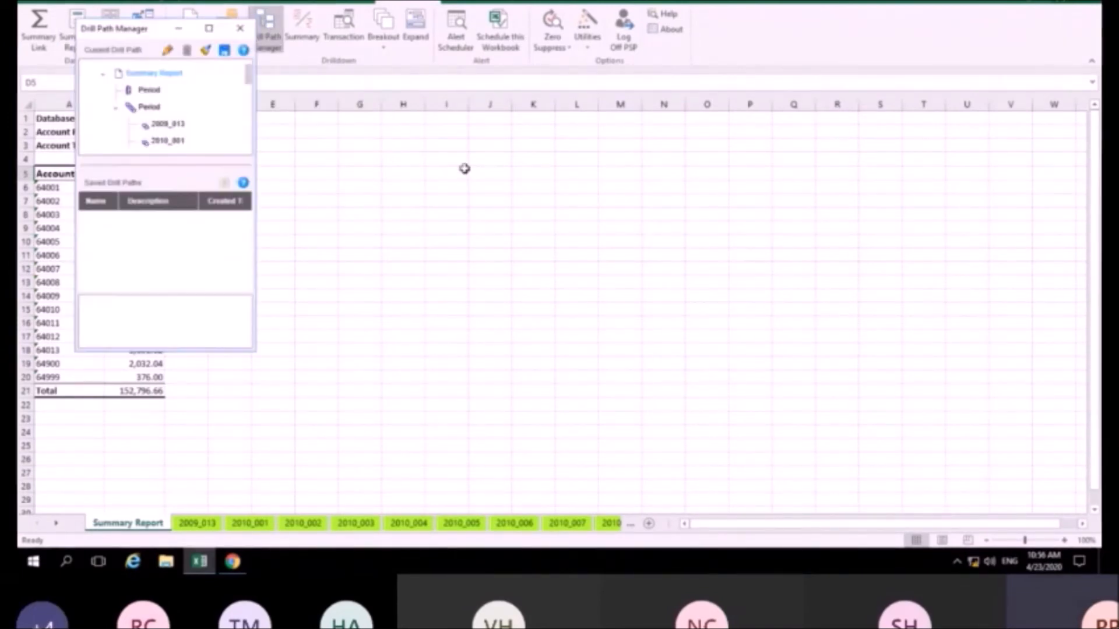
{"action": "left_click_drag", "start_coordinate": [258, 127], "coordinate": [551, 139]}
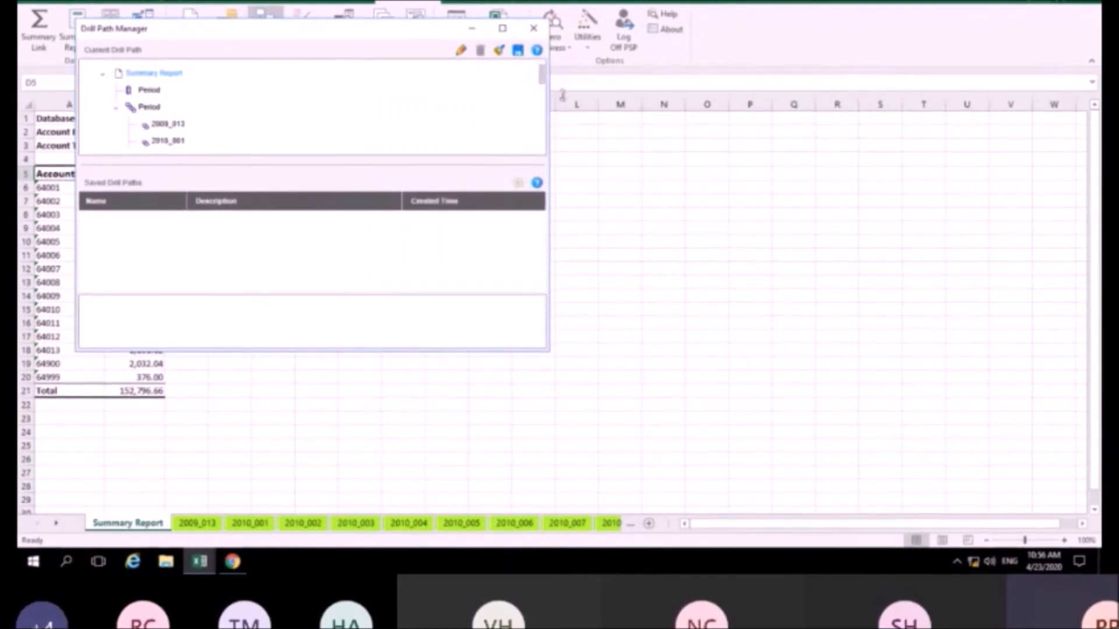
{"action": "mouse_move", "coordinate": [542, 76]}
{"action": "left_mouse_down"}
{"action": "mouse_move", "coordinate": [533, 175]}
{"action": "mouse_move", "coordinate": [539, 67]}
{"action": "left_mouse_up"}
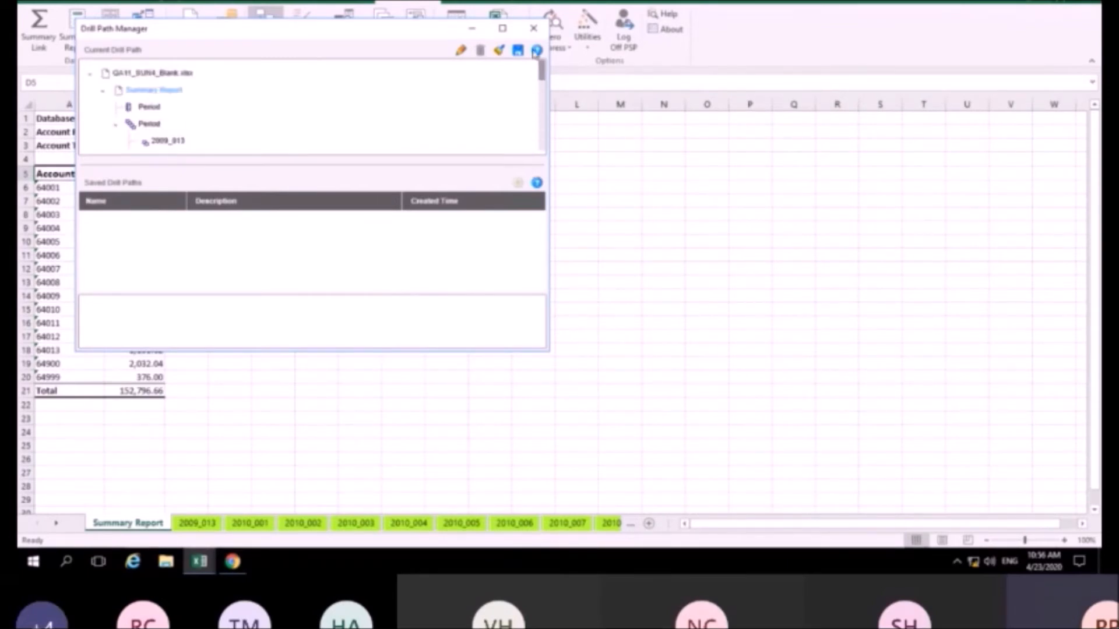
Step through the Period levels and 2009_013 sheet to 64001 by Period, then 64001 Trans
{"action": "left_click", "coordinate": [116, 124]}
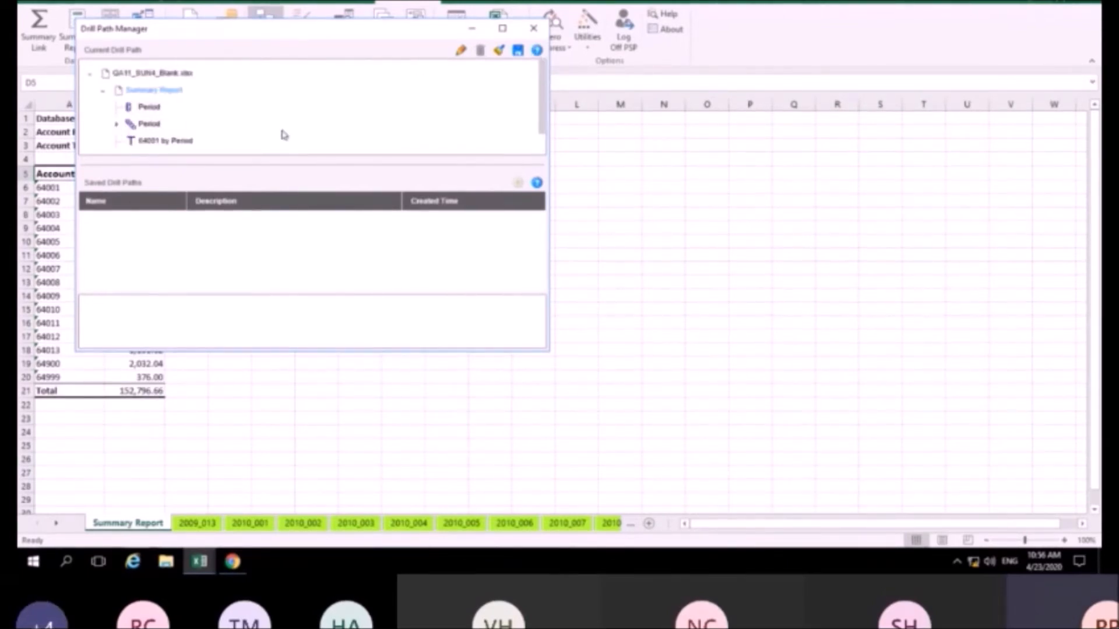
{"action": "left_click", "coordinate": [154, 109]}
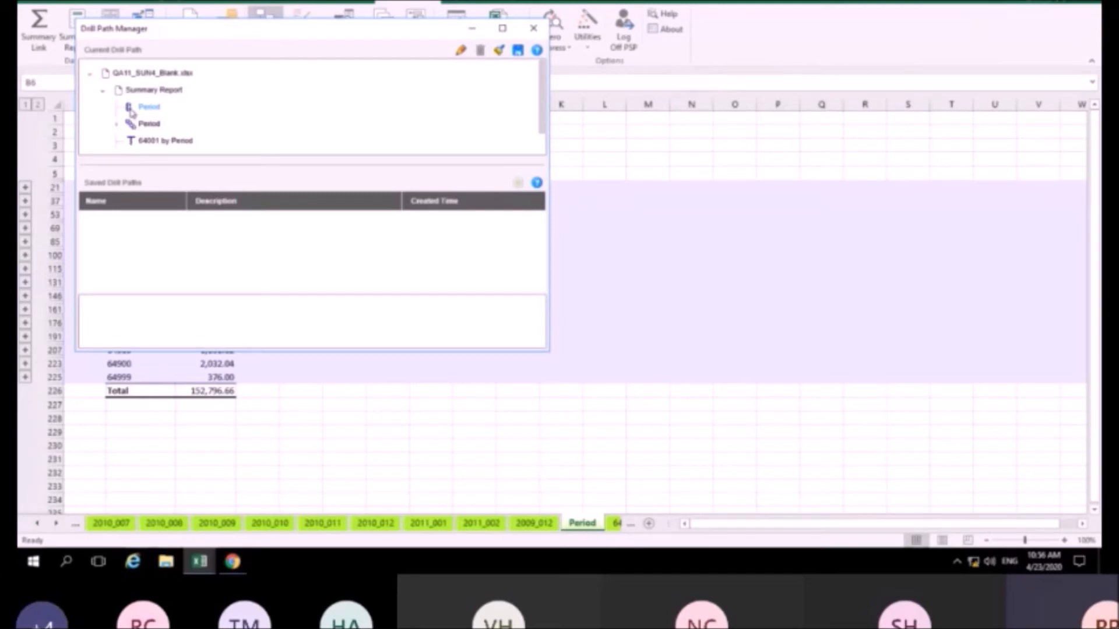
{"action": "left_click", "coordinate": [158, 110]}
{"action": "left_click", "coordinate": [149, 124]}
{"action": "left_click", "coordinate": [116, 125]}
{"action": "left_click", "coordinate": [157, 141]}
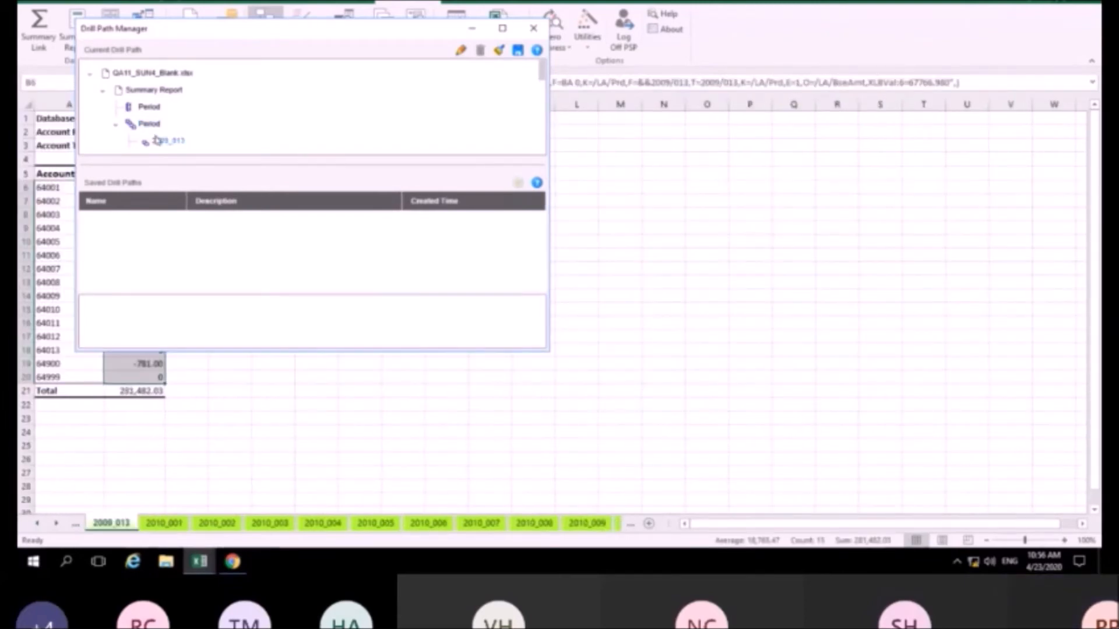
{"action": "left_click", "coordinate": [116, 126]}
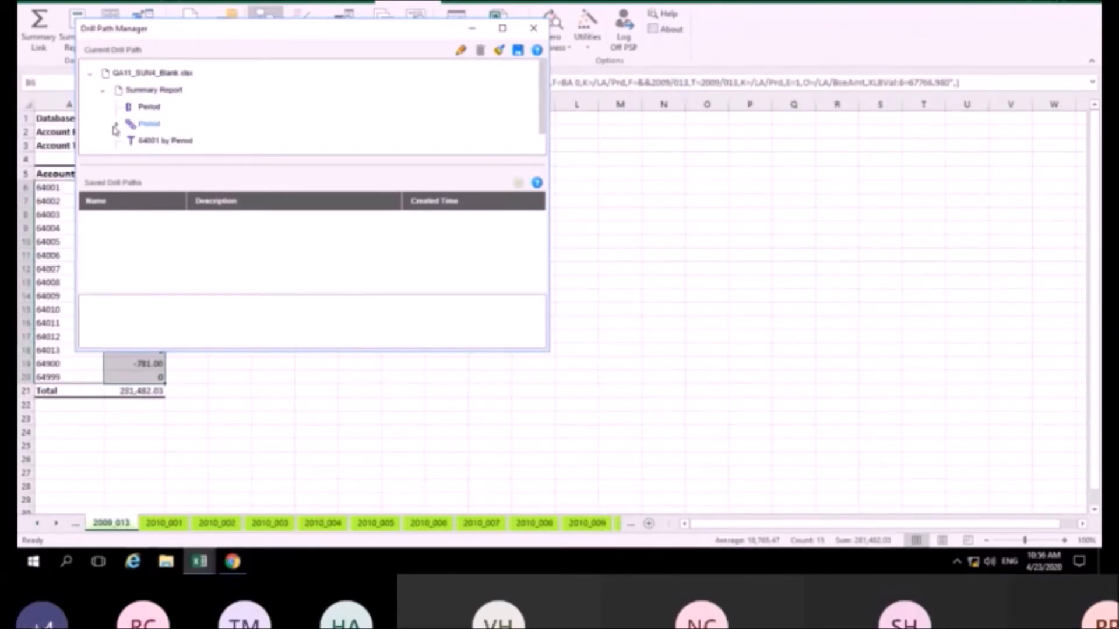
{"action": "left_click", "coordinate": [163, 141]}
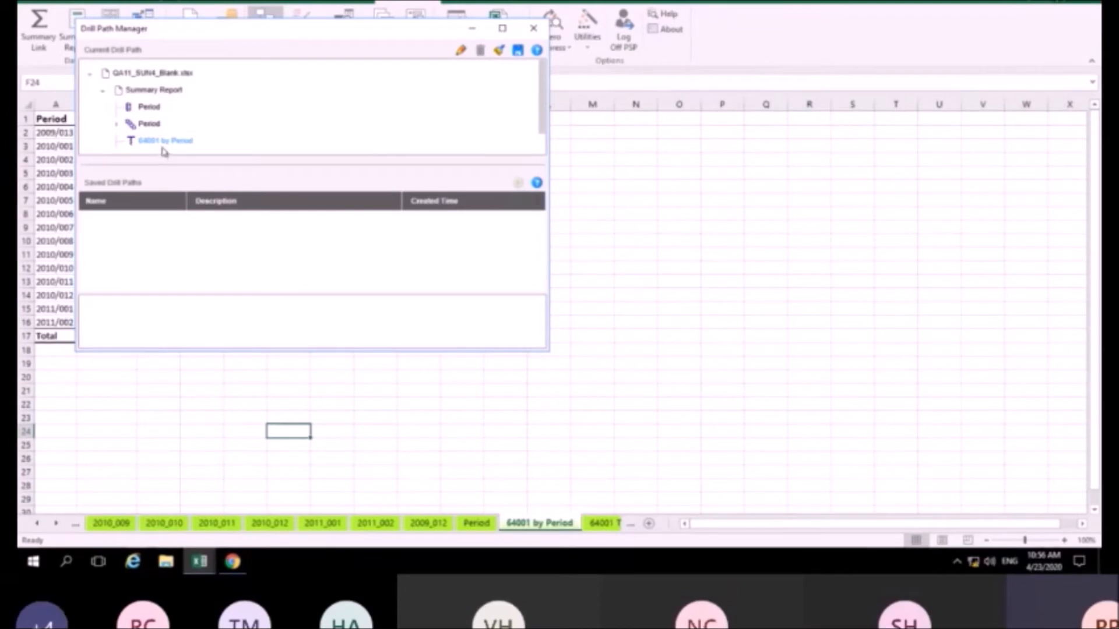
{"action": "scroll", "coordinate": [165, 145], "scroll_direction": "down", "scroll_amount": 1}
{"action": "left_click", "coordinate": [165, 141]}
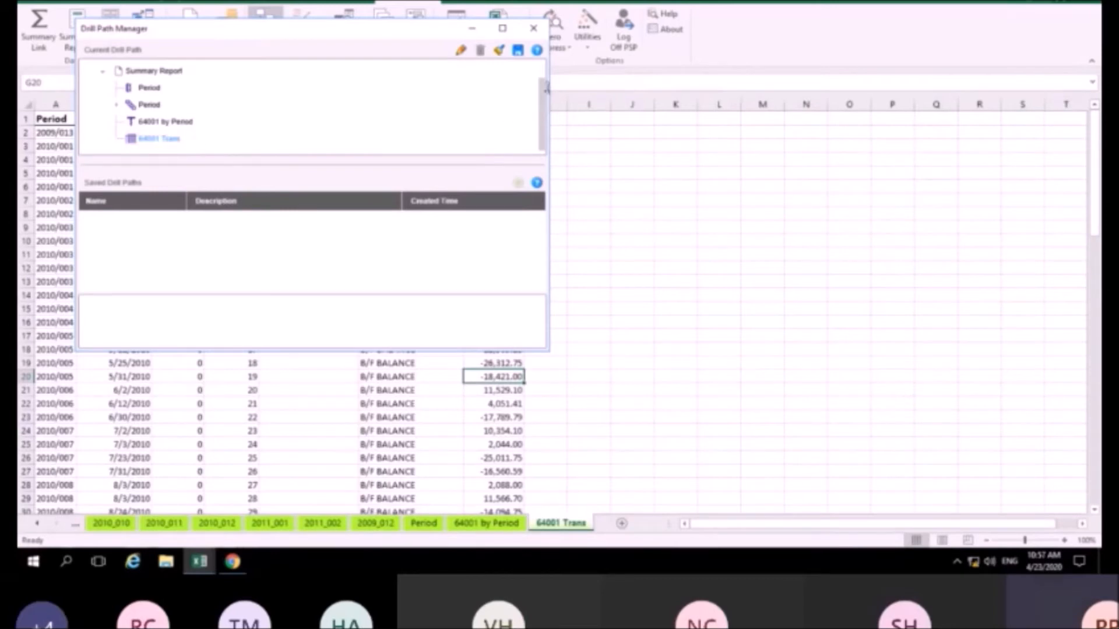
Save the current drill path as 'Monthly Creditors' with description 'Creditor Details', then return to the worksheet
{"action": "left_click", "coordinate": [518, 51]}
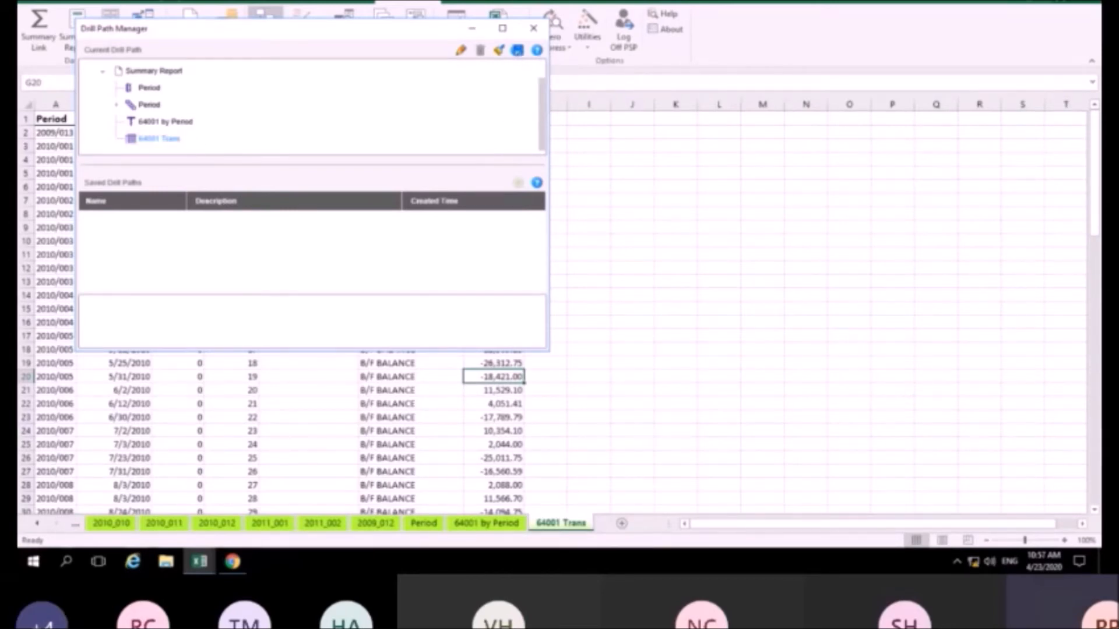
{"action": "left_click", "coordinate": [547, 246]}
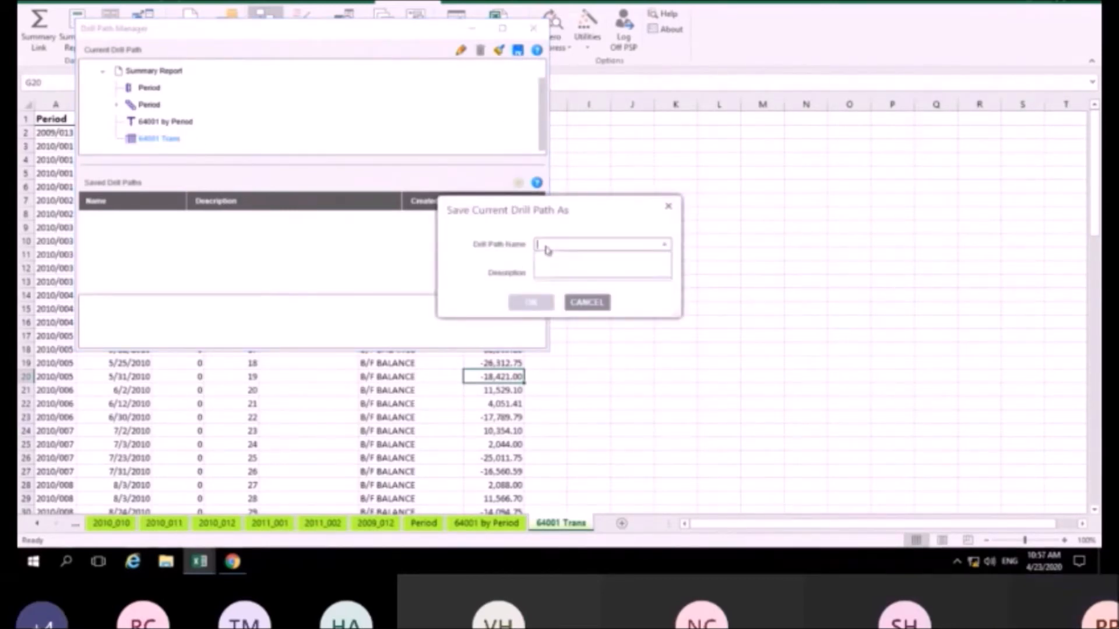
{"action": "type", "text": "Month"}
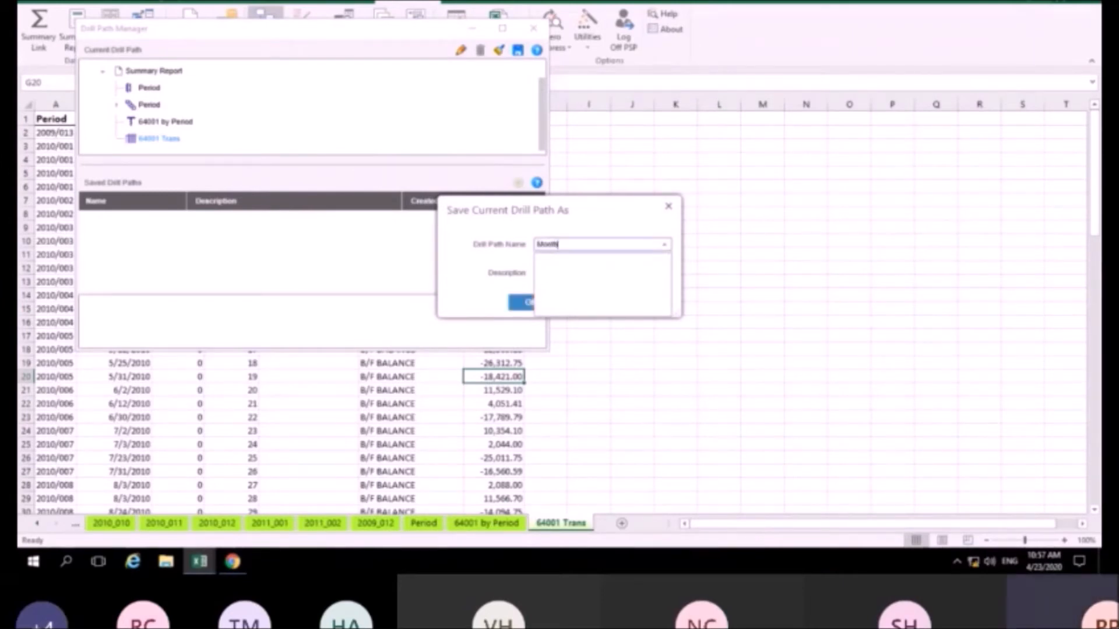
{"action": "type", "text": "ly G"}
{"action": "left_click", "coordinate": [565, 273]}
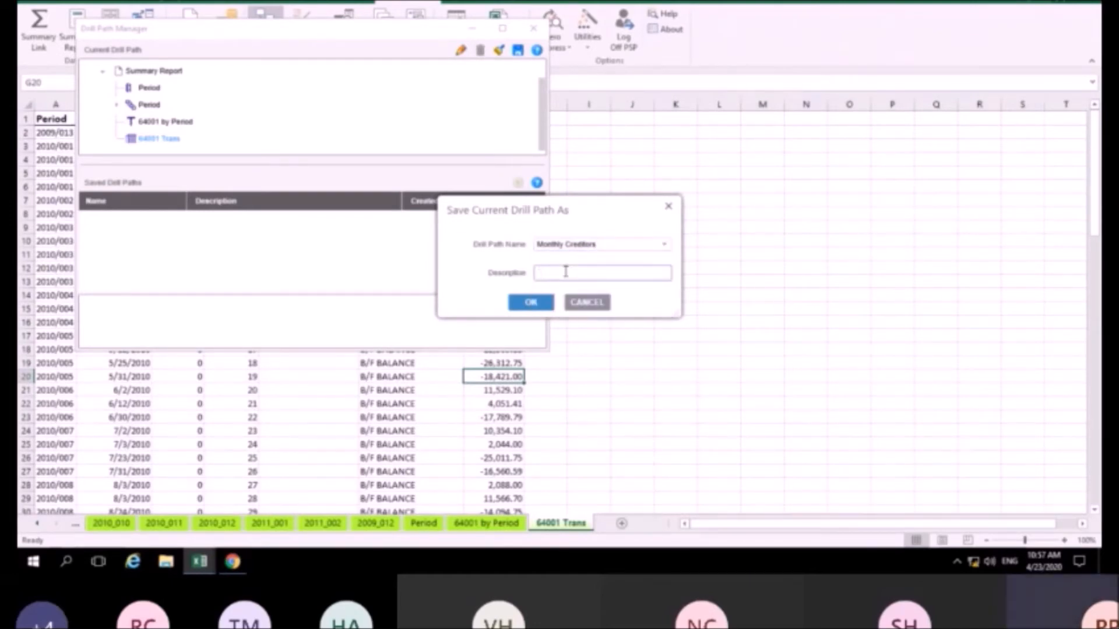
{"action": "type", "text": "Creditor Details"}
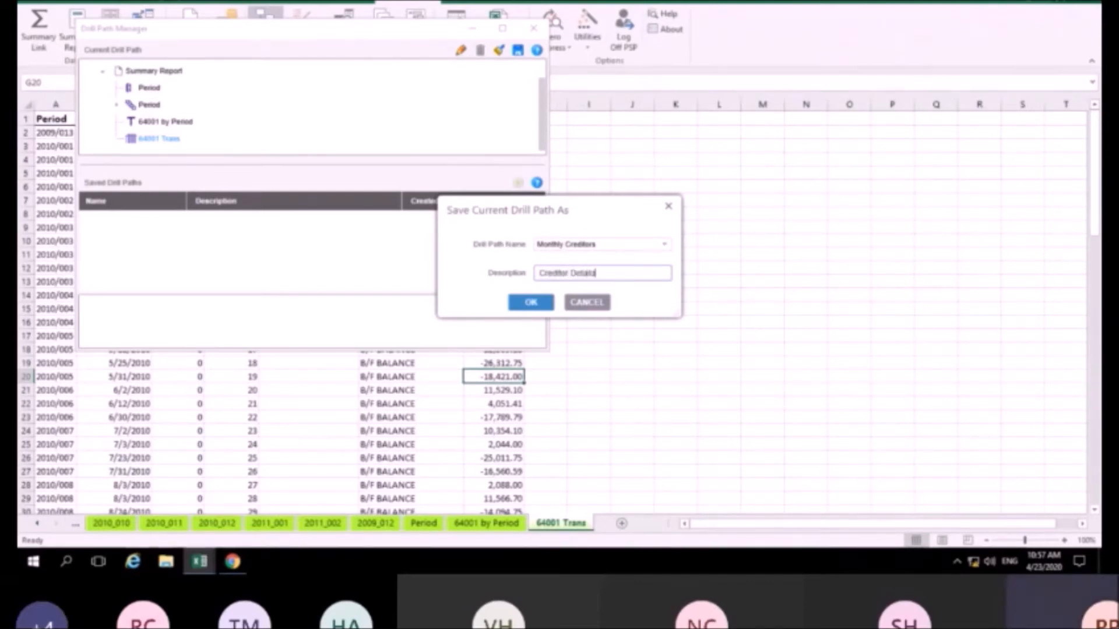
{"action": "left_click", "coordinate": [528, 302]}
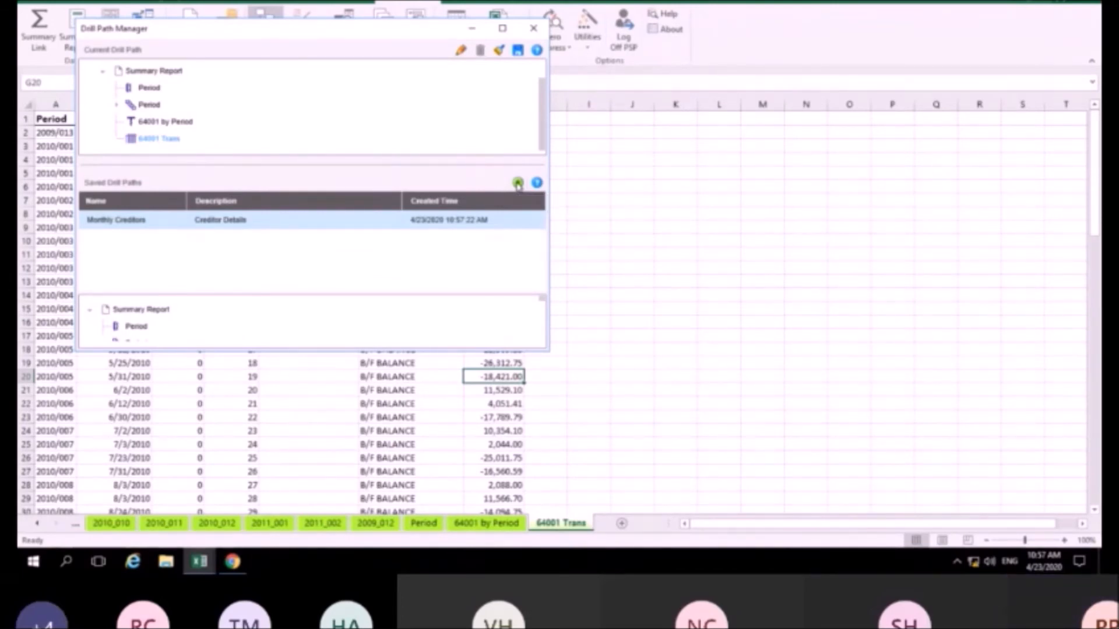
{"action": "left_click", "coordinate": [716, 184]}
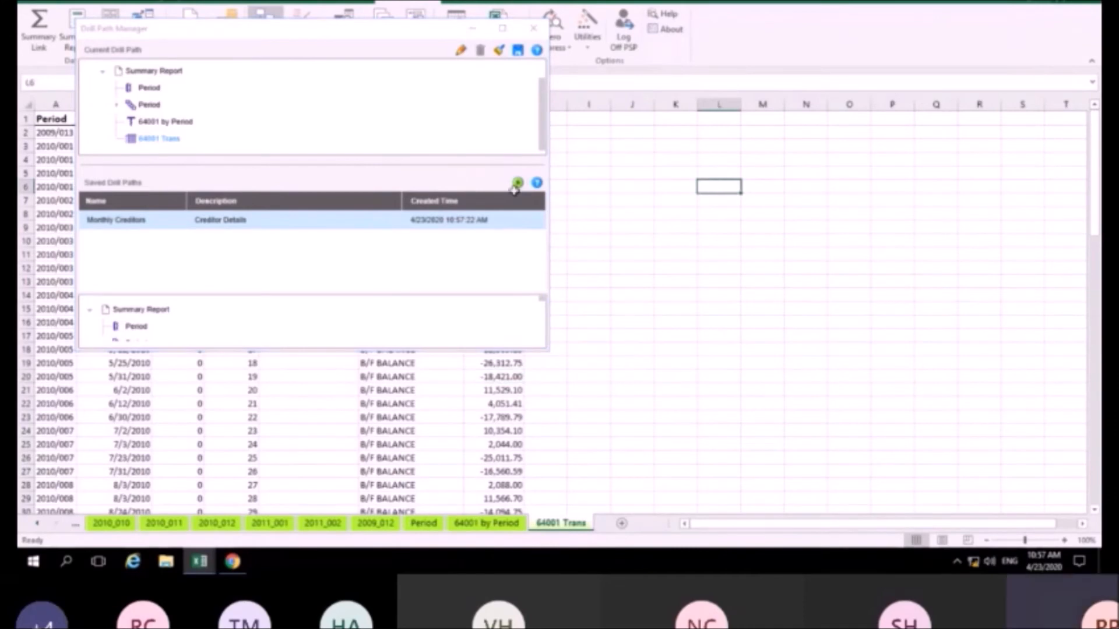
Close the Drill Path Manager window
{"action": "left_click", "coordinate": [529, 30]}
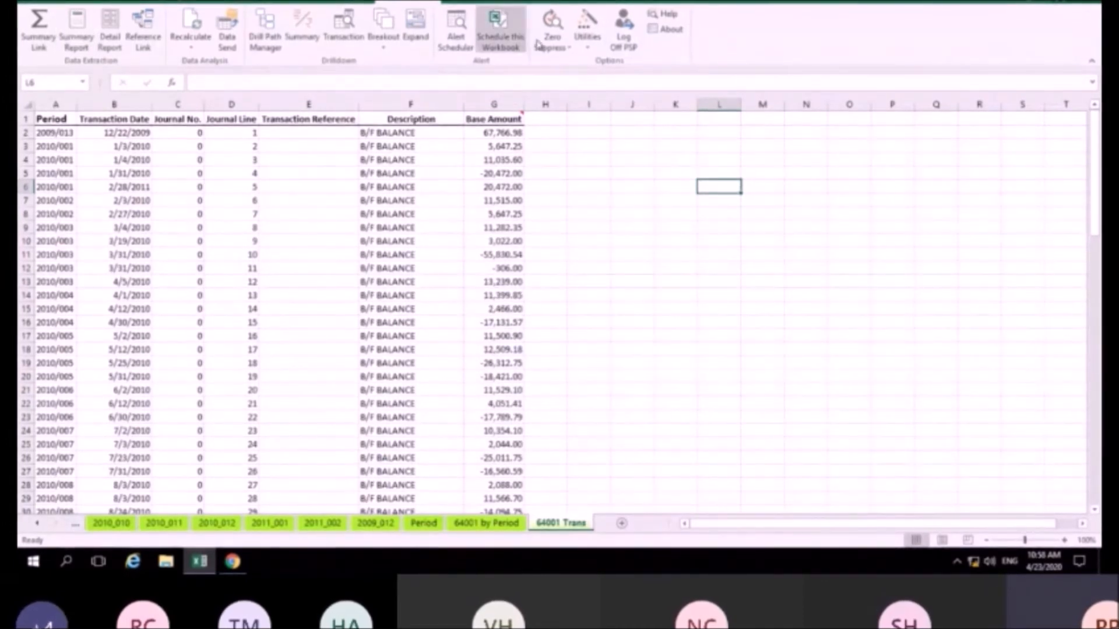
Enable PDF output of the whole workbook as Session 2.pdf in the Q&A11OutputDirectory folder
{"action": "left_click", "coordinate": [505, 24]}
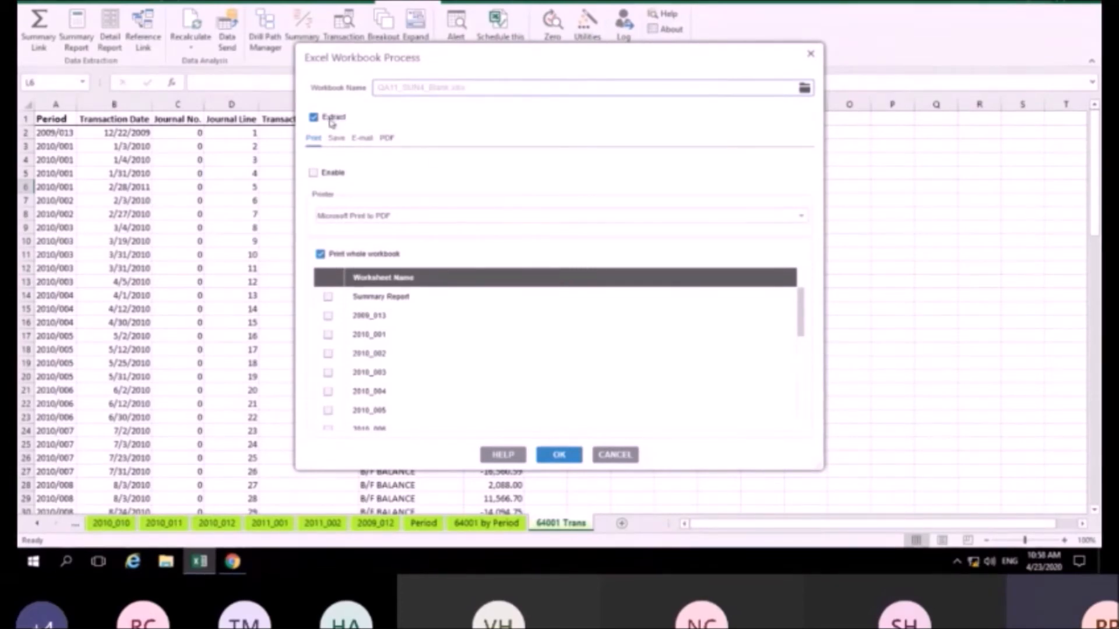
{"action": "left_click", "coordinate": [387, 138]}
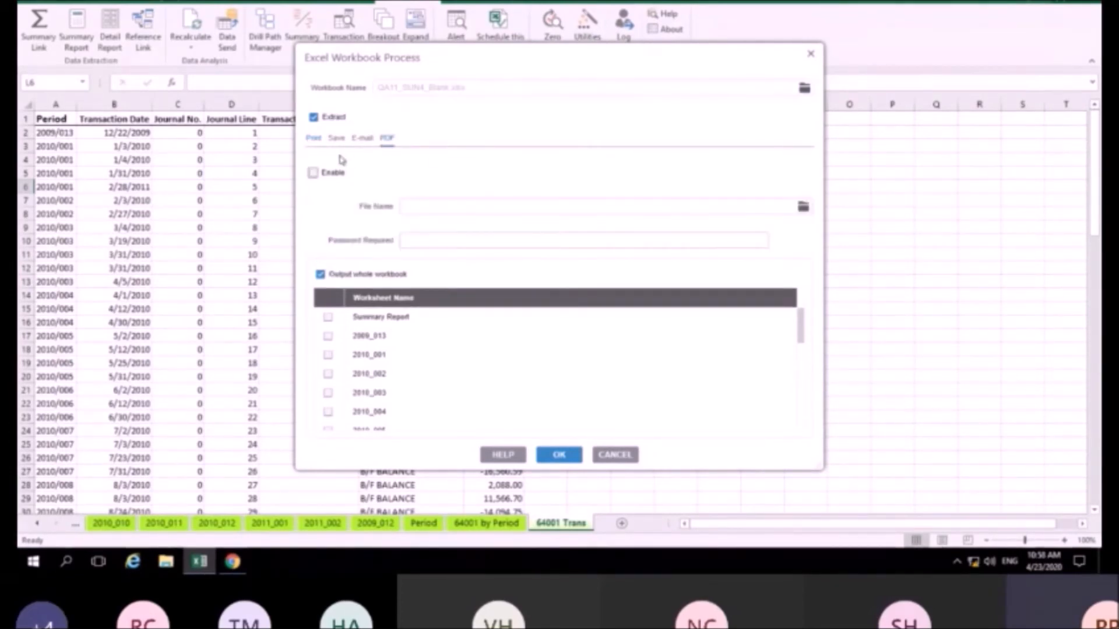
{"action": "left_click", "coordinate": [313, 173]}
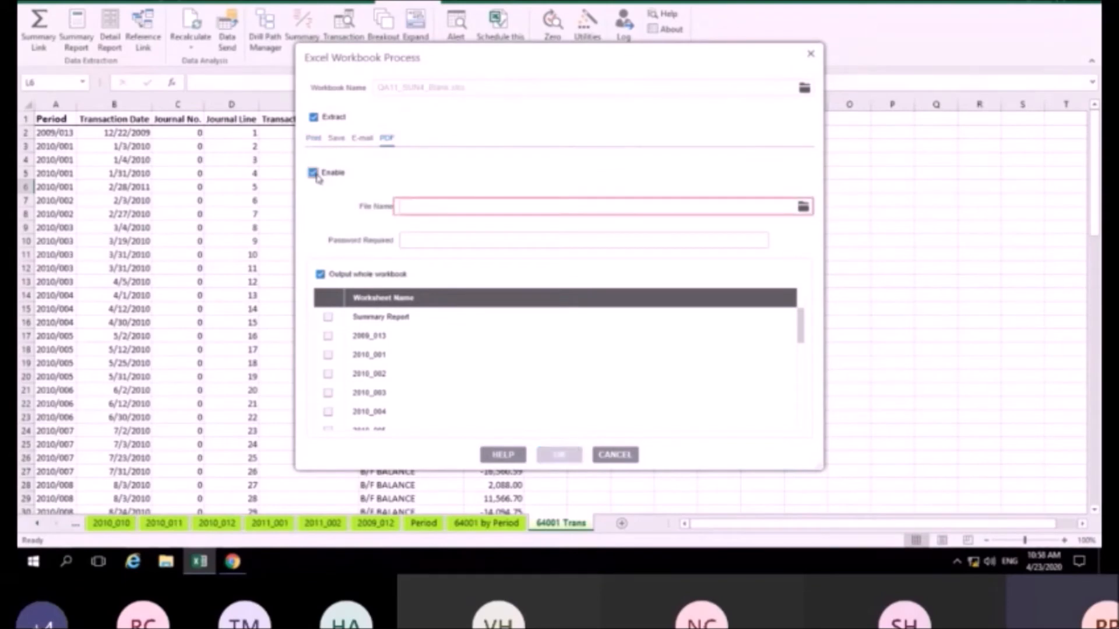
{"action": "left_click", "coordinate": [670, 209]}
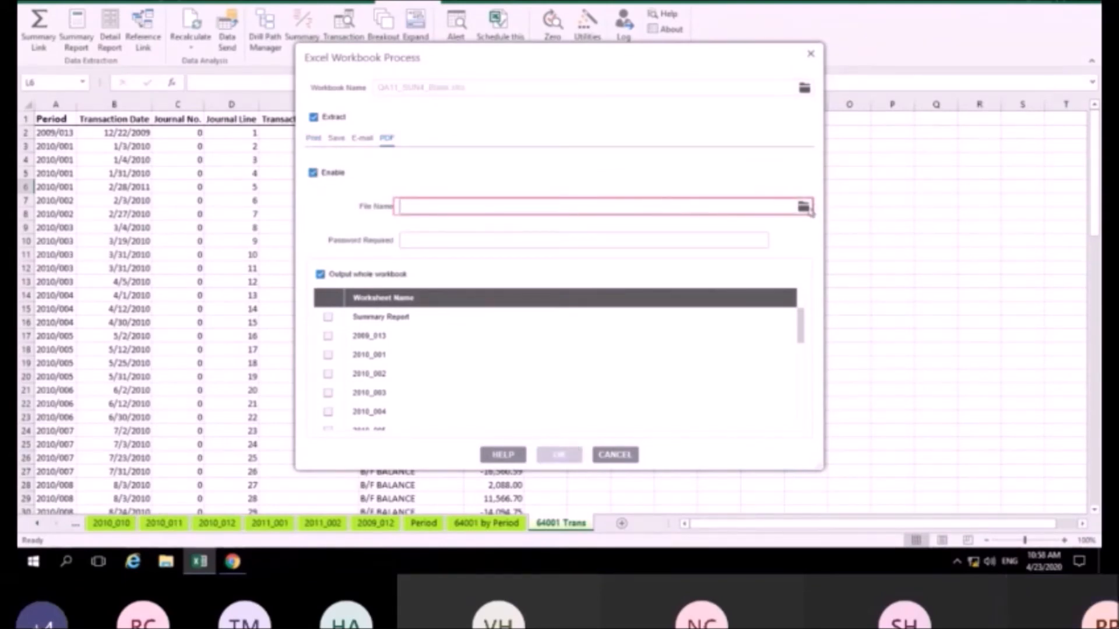
{"action": "left_click", "coordinate": [803, 207]}
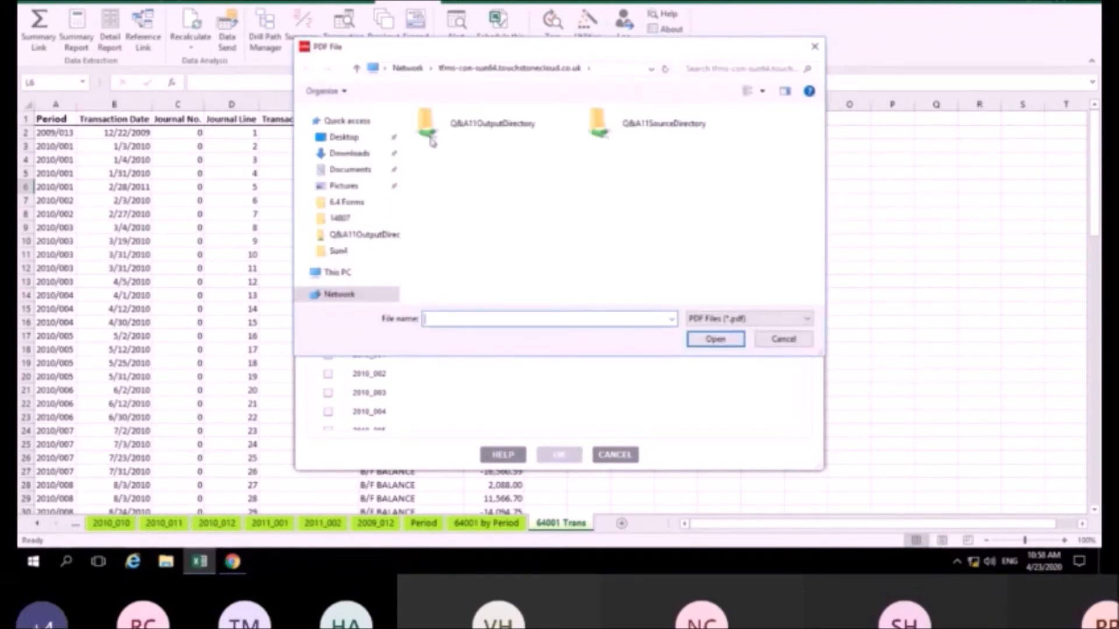
{"action": "left_click", "coordinate": [492, 132]}
{"action": "left_click", "coordinate": [466, 320]}
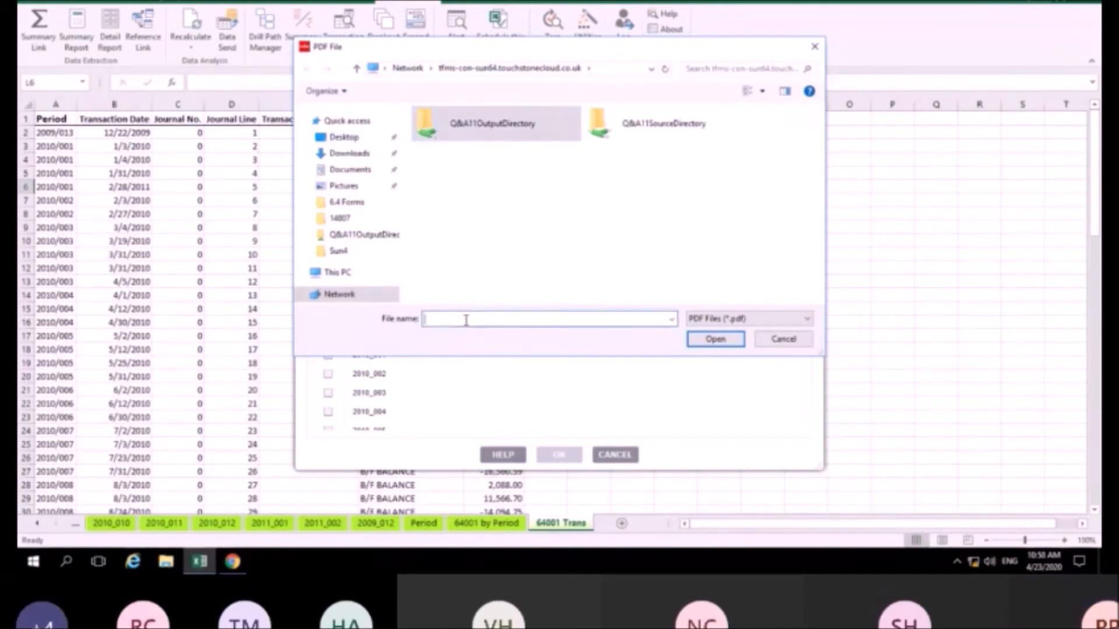
{"action": "type", "text": "Session 2"}
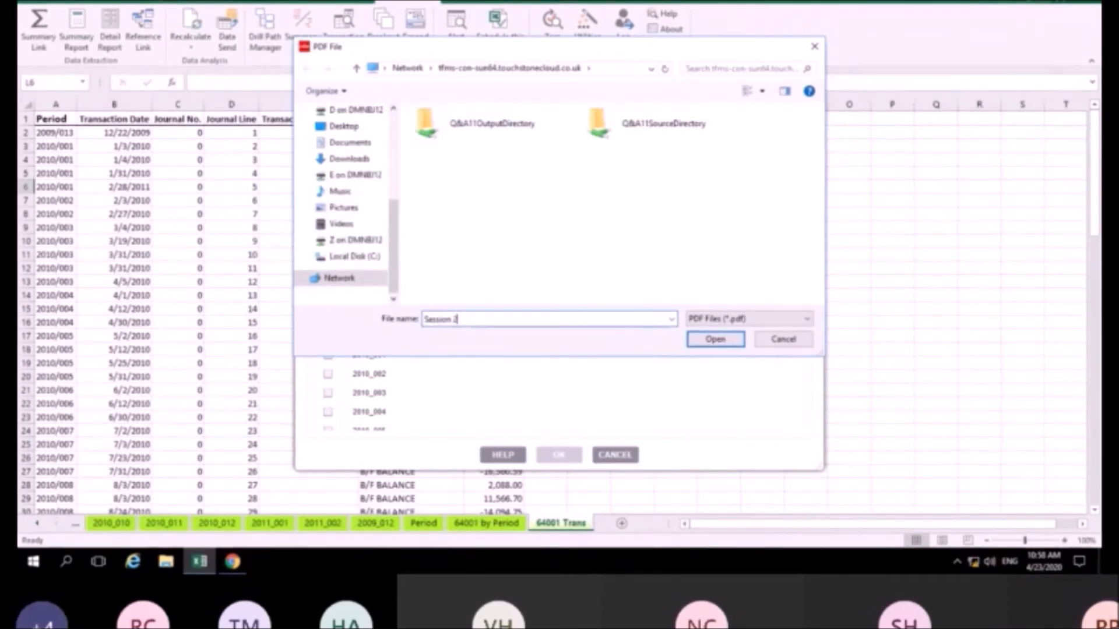
{"action": "left_click", "coordinate": [725, 342]}
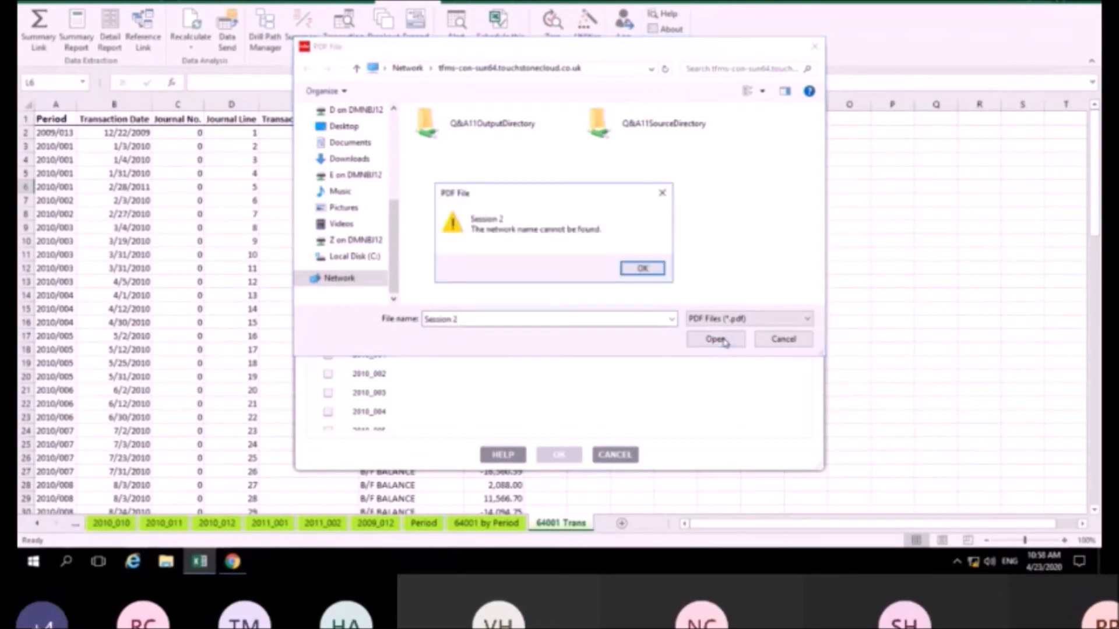
{"action": "left_click", "coordinate": [642, 268]}
{"action": "left_click", "coordinate": [480, 321]}
{"action": "double_click", "coordinate": [435, 124]}
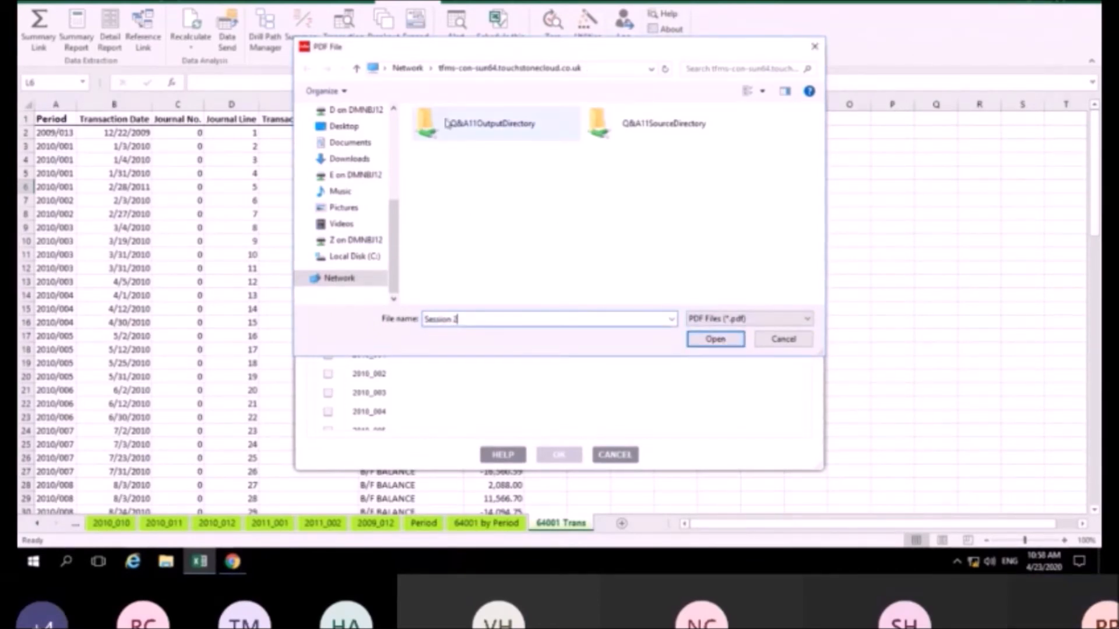
{"action": "left_click", "coordinate": [705, 339]}
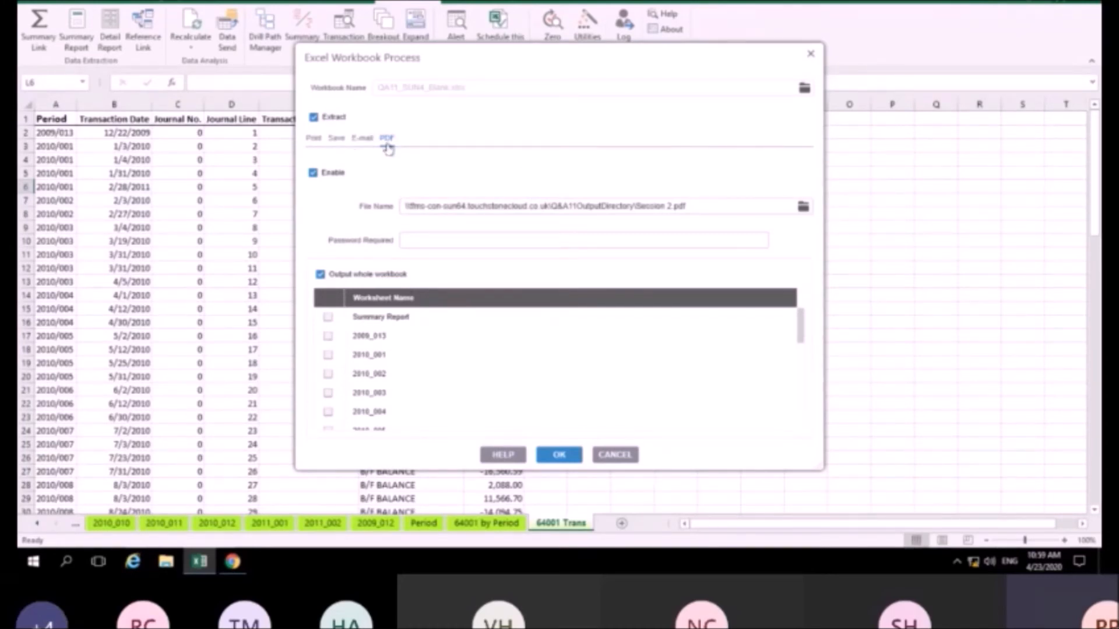
Review the Print, Save and E-mail output tabs, then confirm the workbook process settings
{"action": "left_click", "coordinate": [314, 138]}
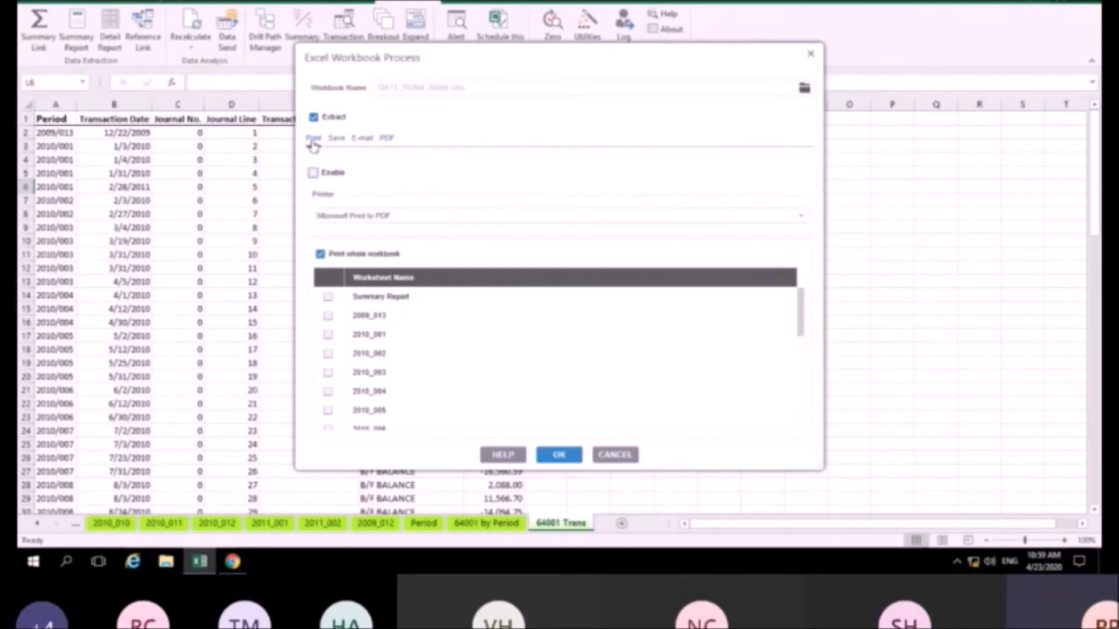
{"action": "left_click", "coordinate": [337, 140]}
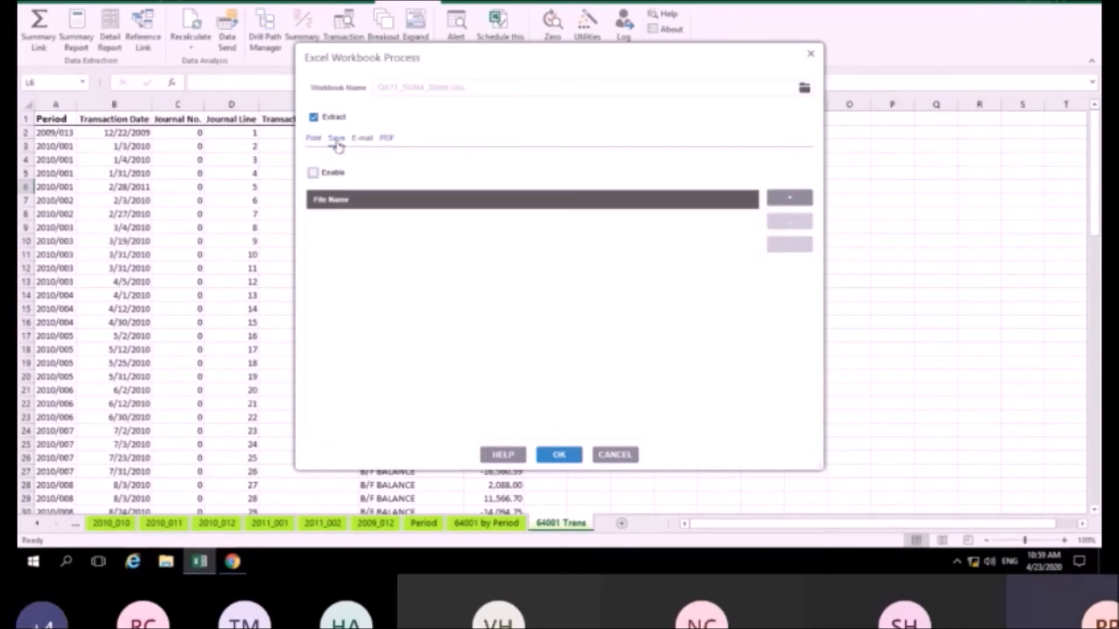
{"action": "left_click", "coordinate": [361, 140]}
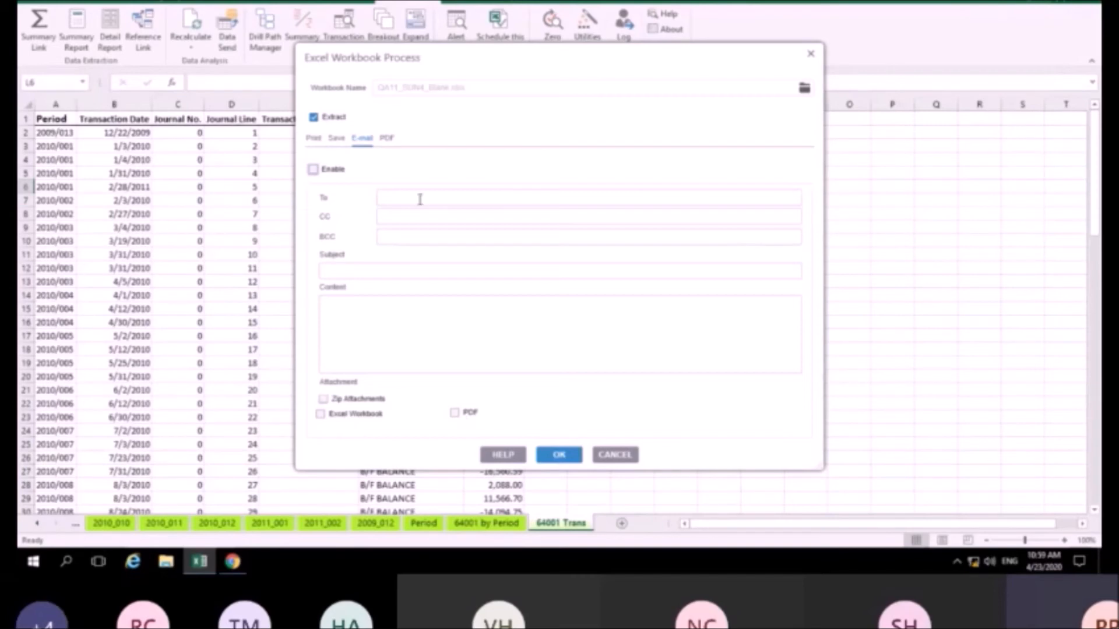
{"action": "left_click", "coordinate": [387, 139]}
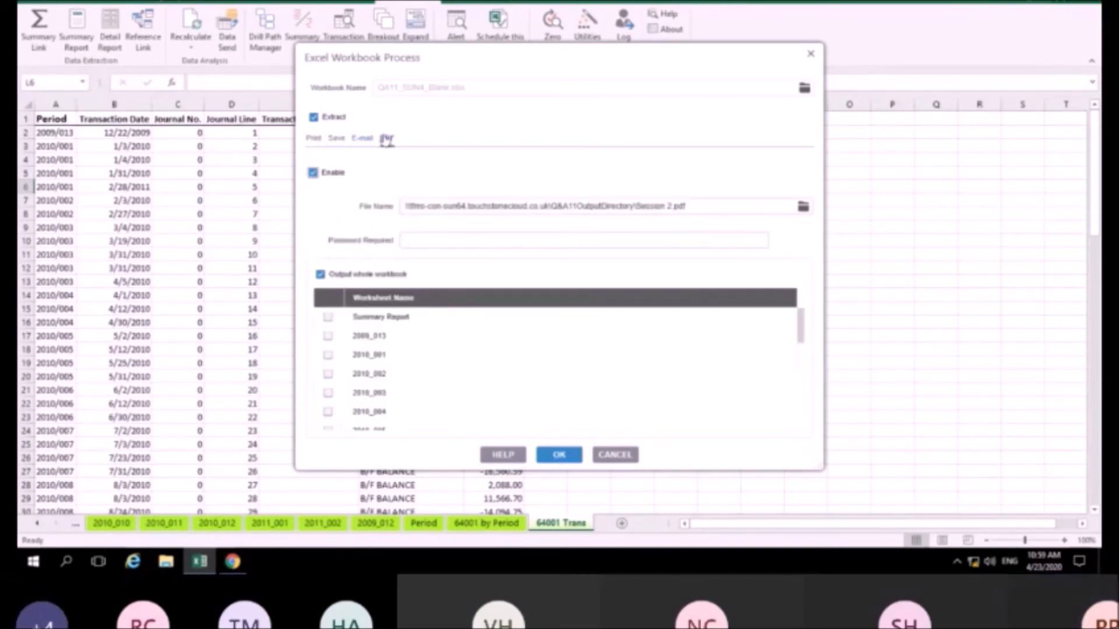
{"action": "left_click", "coordinate": [558, 455]}
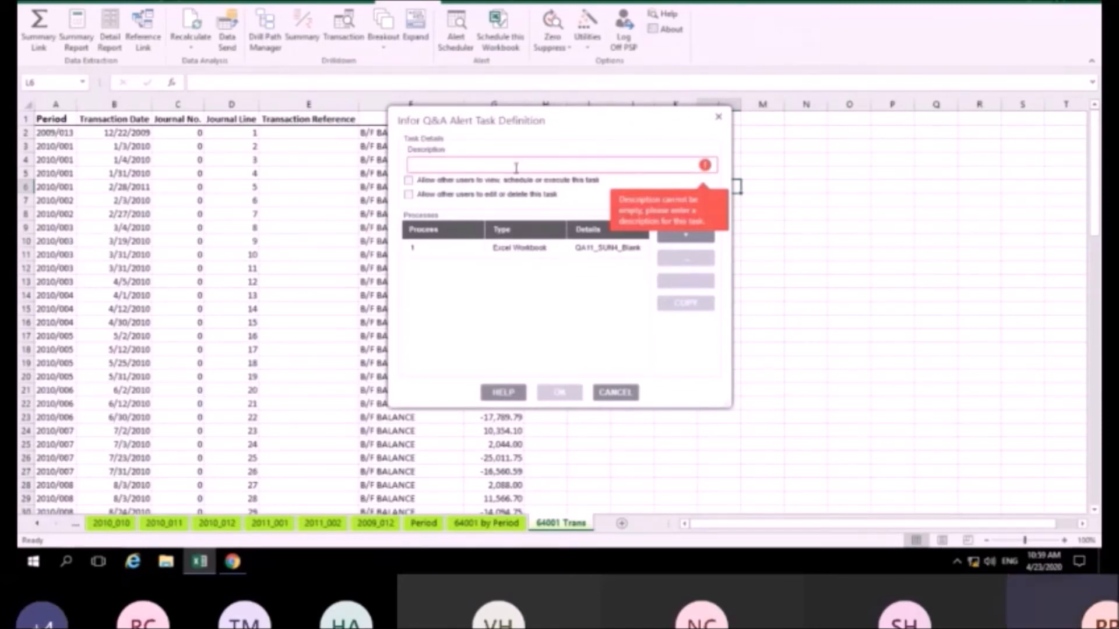
Describe the alert task as 'Creditors', let other users view, run, edit and delete it, and save
{"action": "type", "text": "Q"}
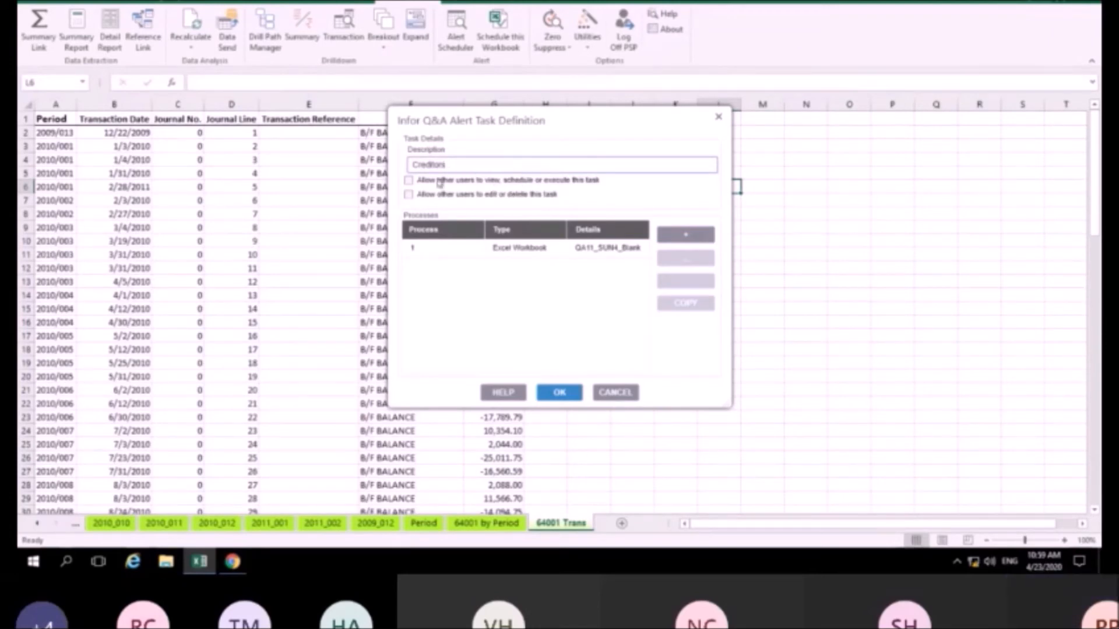
{"action": "left_click", "coordinate": [408, 181]}
{"action": "left_click", "coordinate": [409, 196]}
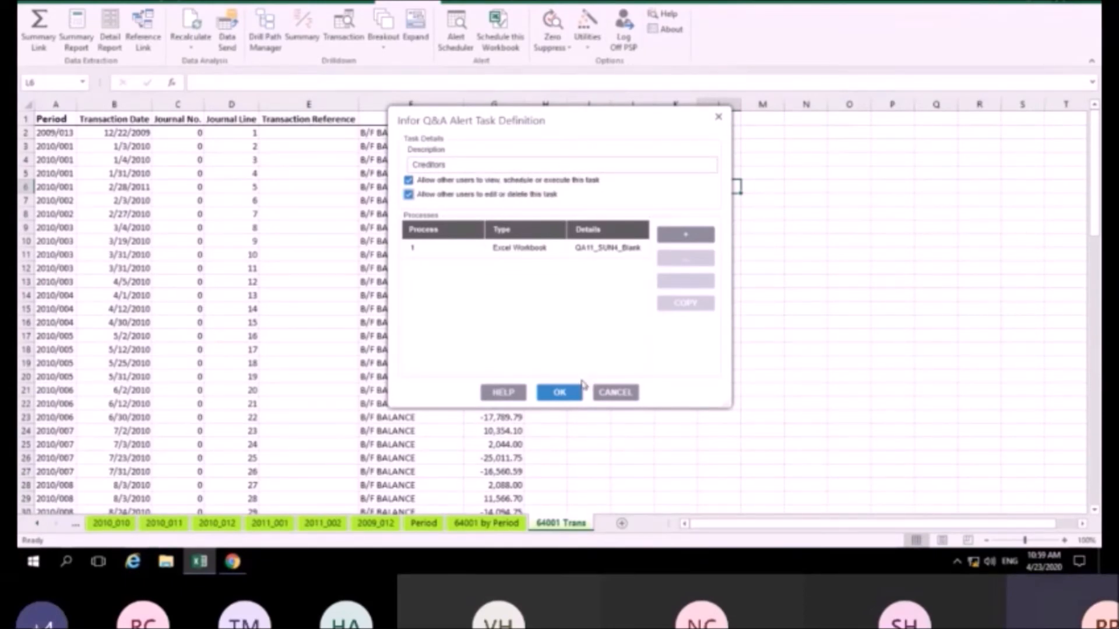
{"action": "left_click", "coordinate": [561, 393]}
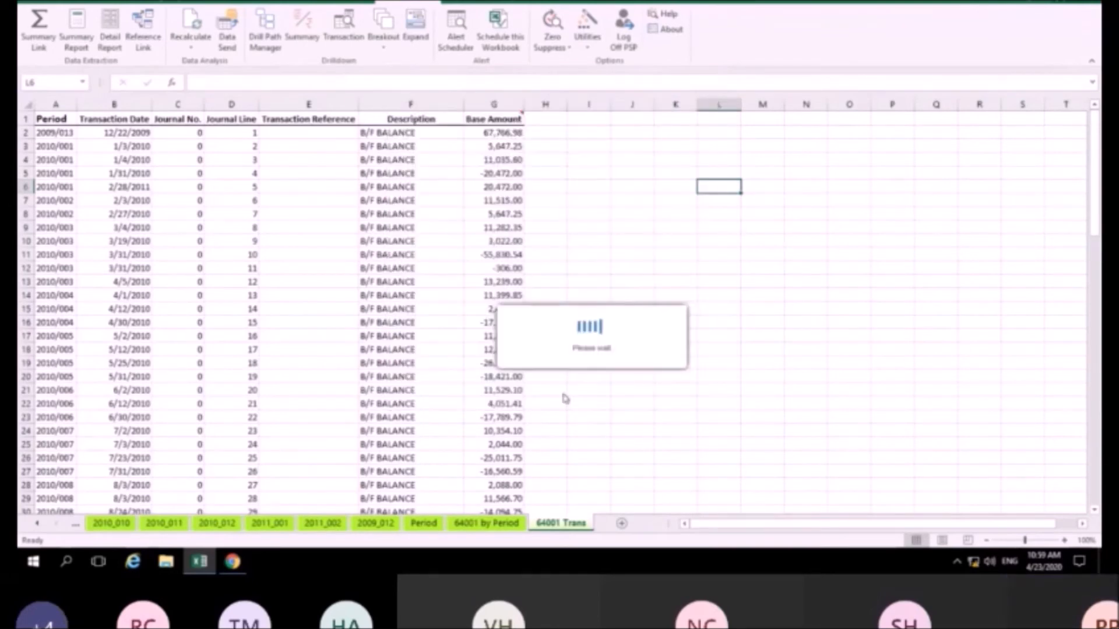
{"action": "left_click", "coordinate": [456, 26]}
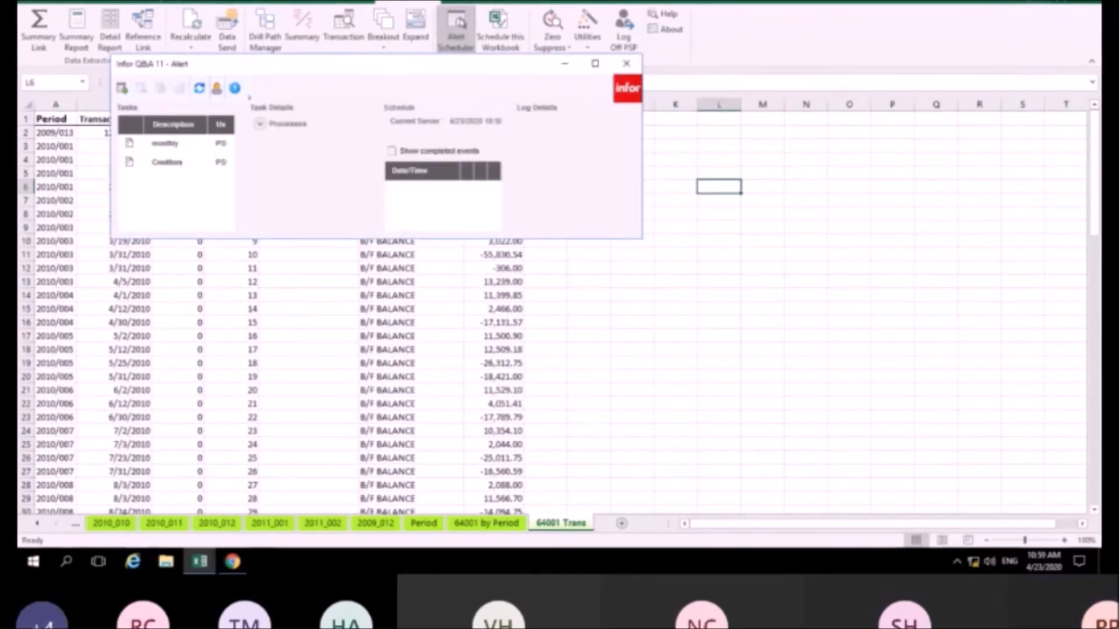
{"action": "left_click", "coordinate": [165, 163]}
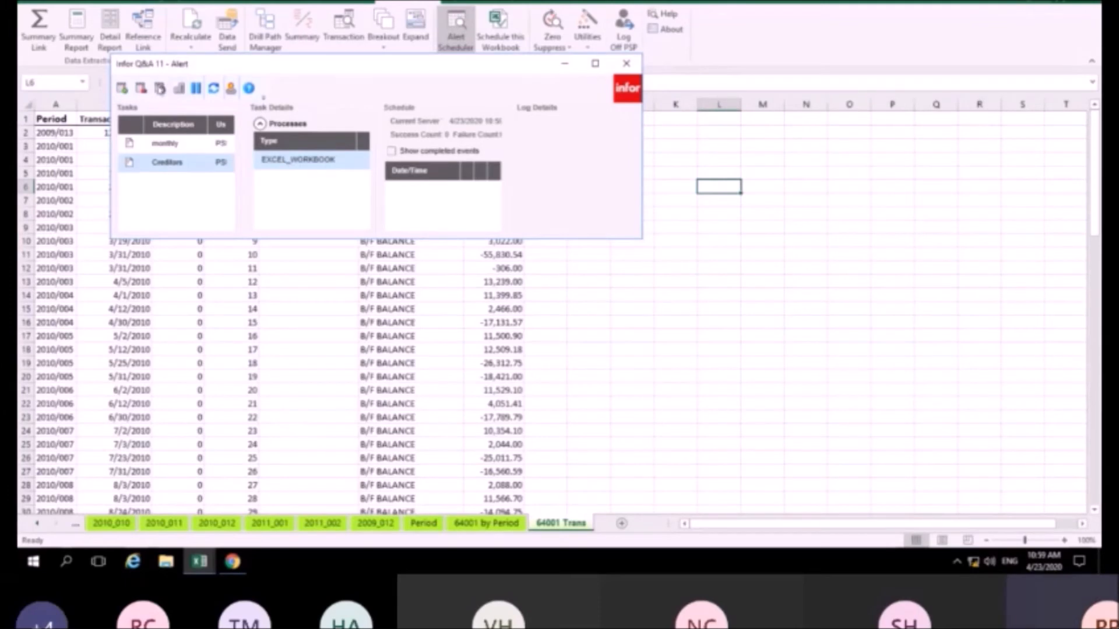
{"action": "left_click", "coordinate": [160, 87]}
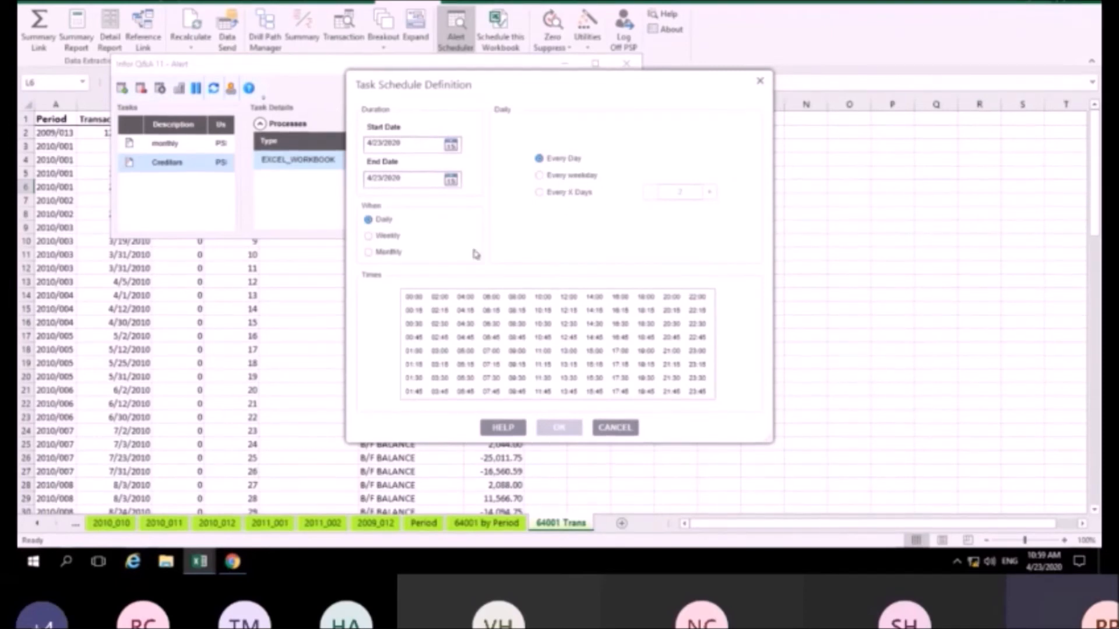
{"action": "left_click", "coordinate": [399, 255]}
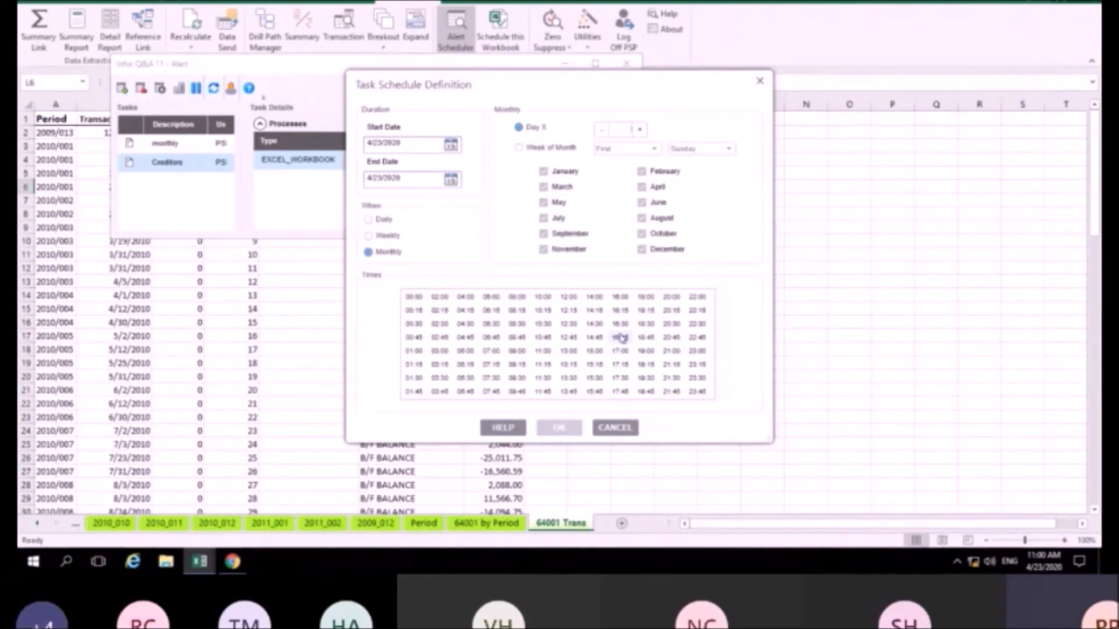
{"action": "left_click", "coordinate": [612, 431]}
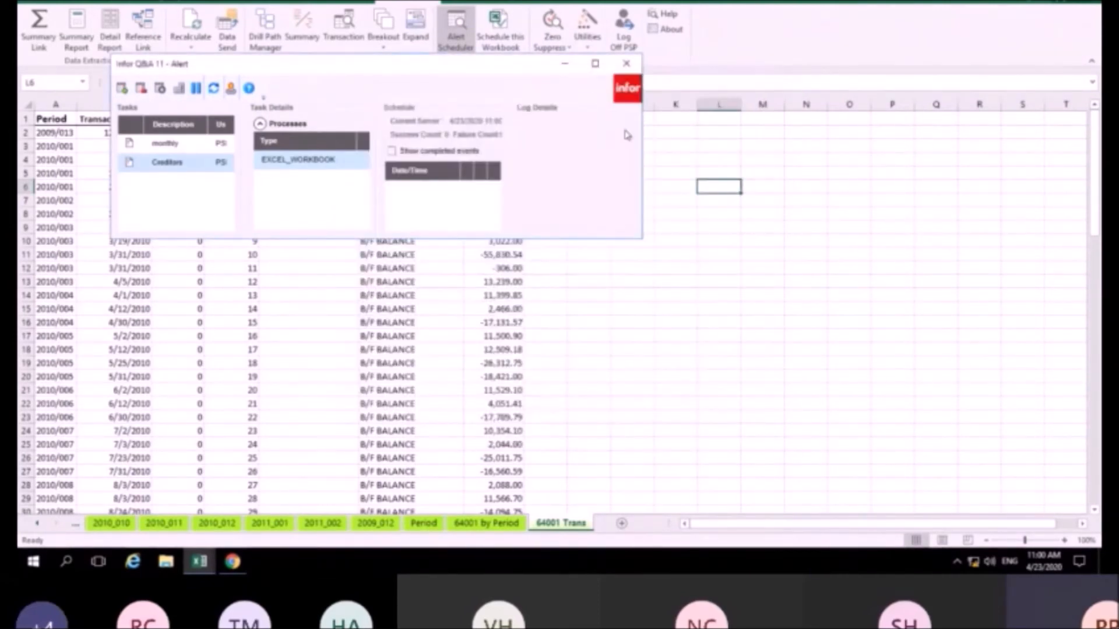
{"action": "left_click", "coordinate": [626, 63]}
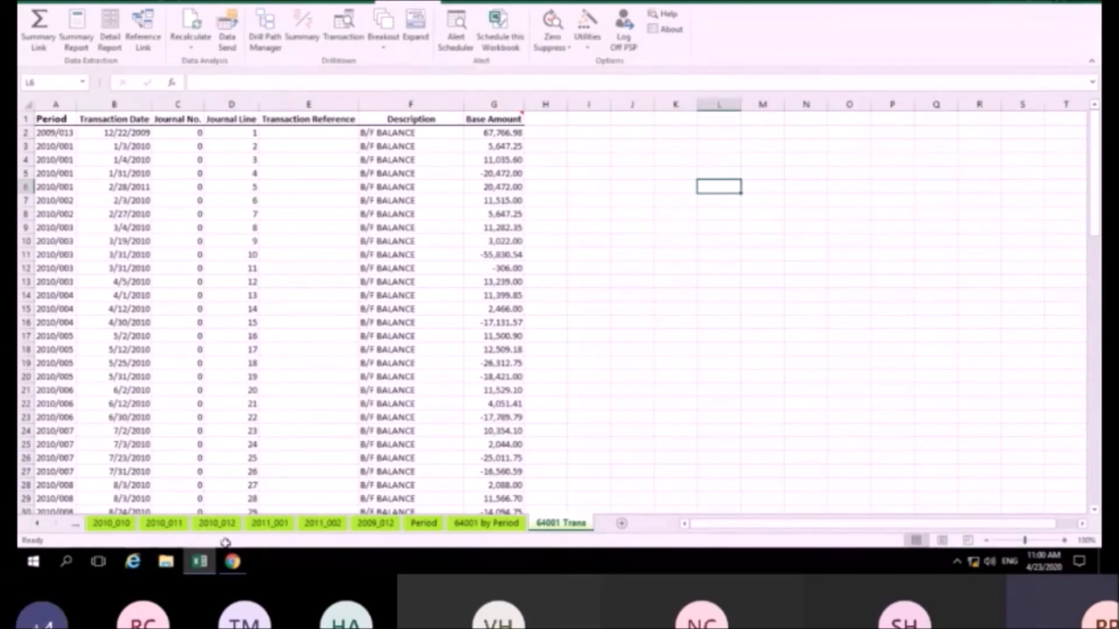
{"action": "left_click", "coordinate": [233, 561]}
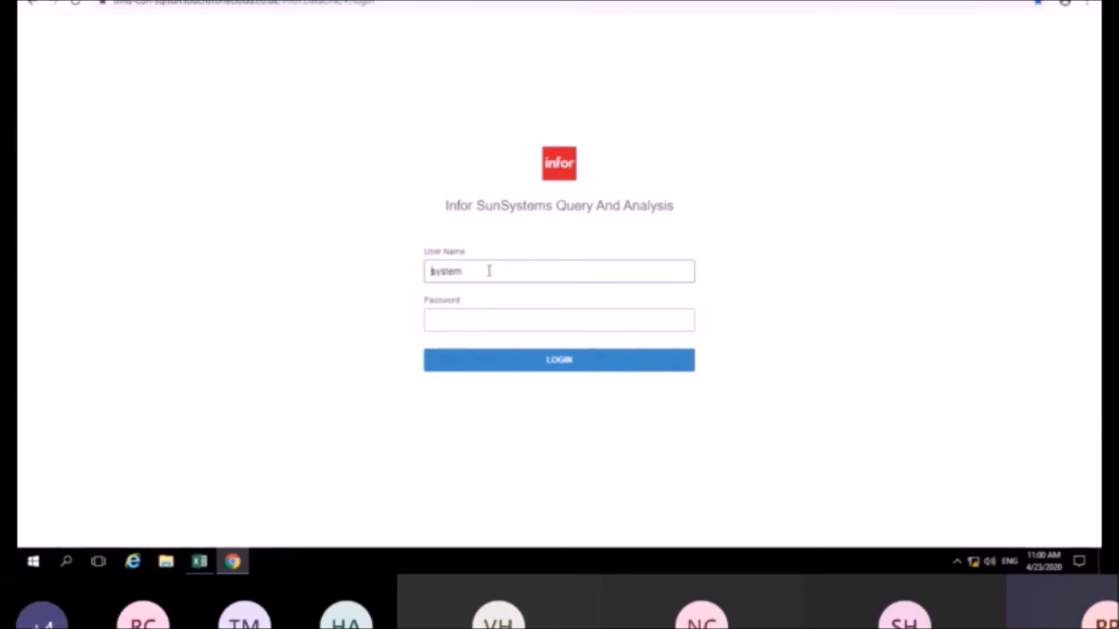
Log in to the web portal and review the User Management list and its Manage User options
{"action": "left_click", "coordinate": [560, 368]}
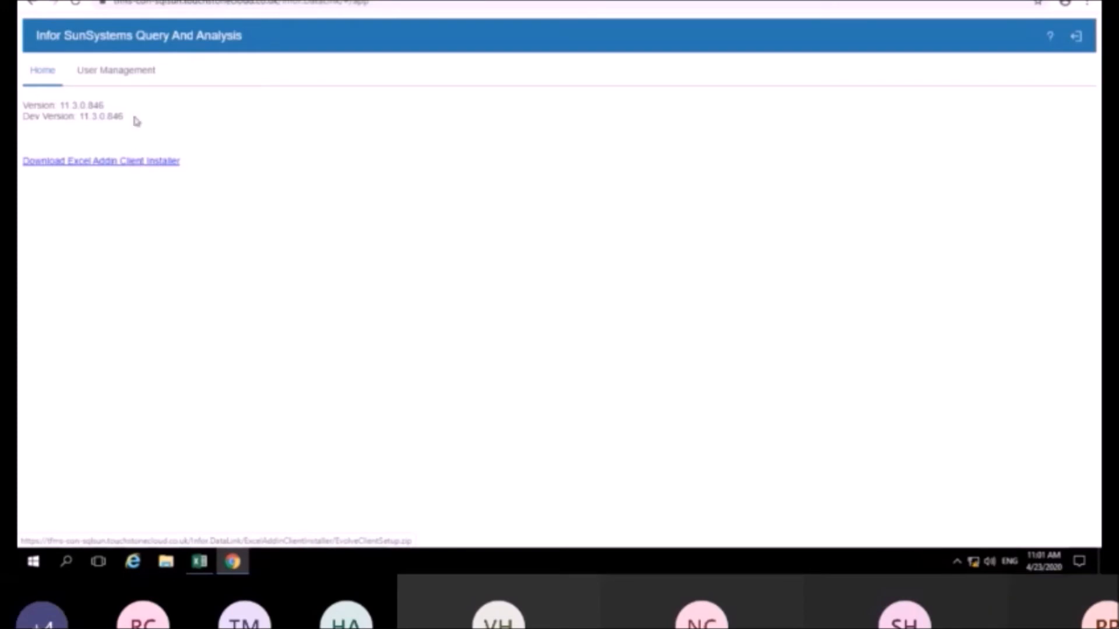
{"action": "left_click", "coordinate": [126, 76]}
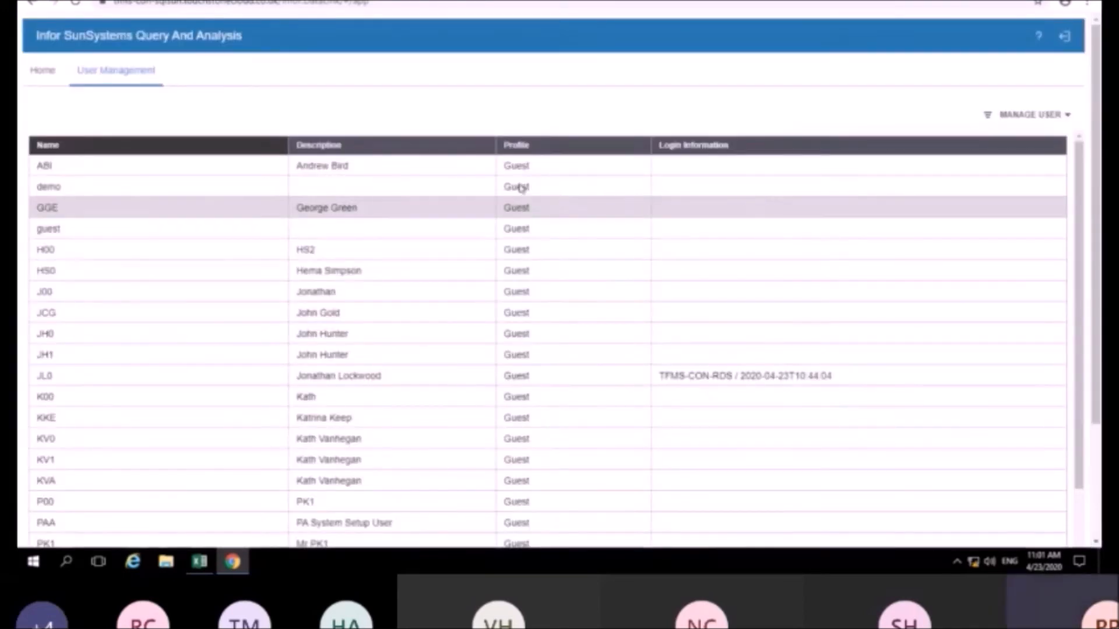
{"action": "scroll", "coordinate": [334, 285], "scroll_direction": "down", "scroll_amount": 4}
{"action": "left_click", "coordinate": [335, 273]}
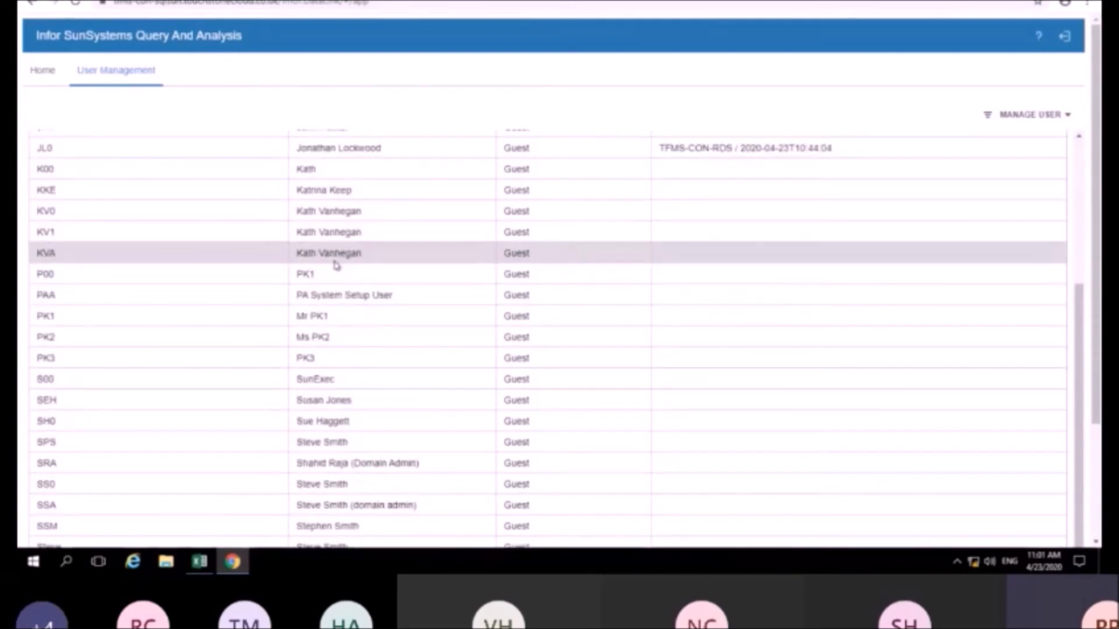
{"action": "scroll", "coordinate": [765, 292], "scroll_direction": "up", "scroll_amount": 4}
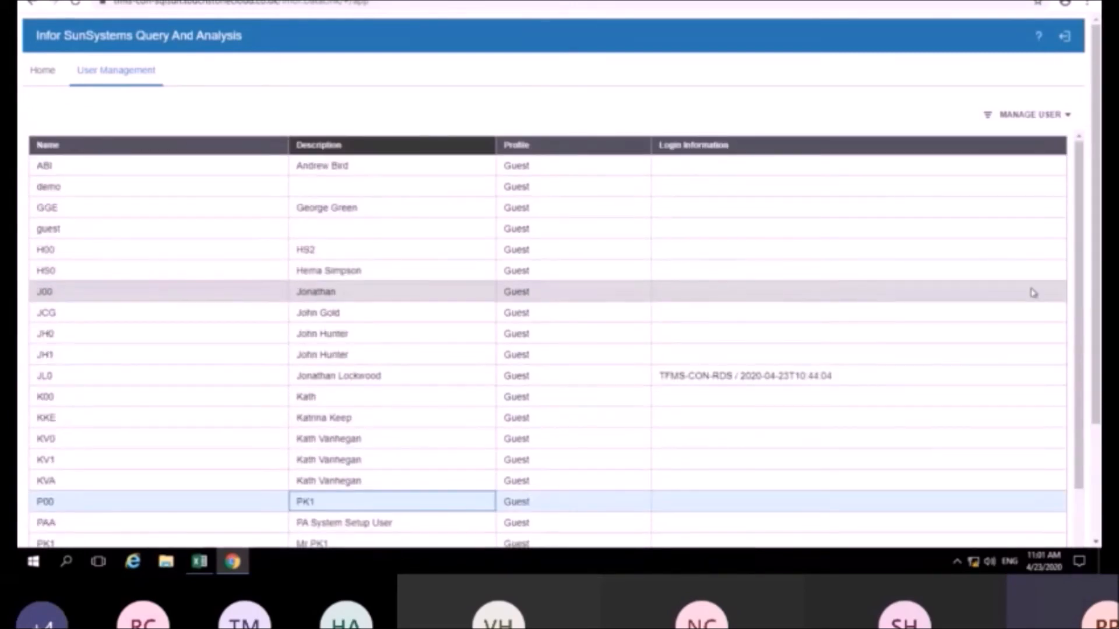
{"action": "scroll", "coordinate": [1031, 288], "scroll_direction": "down", "scroll_amount": 3}
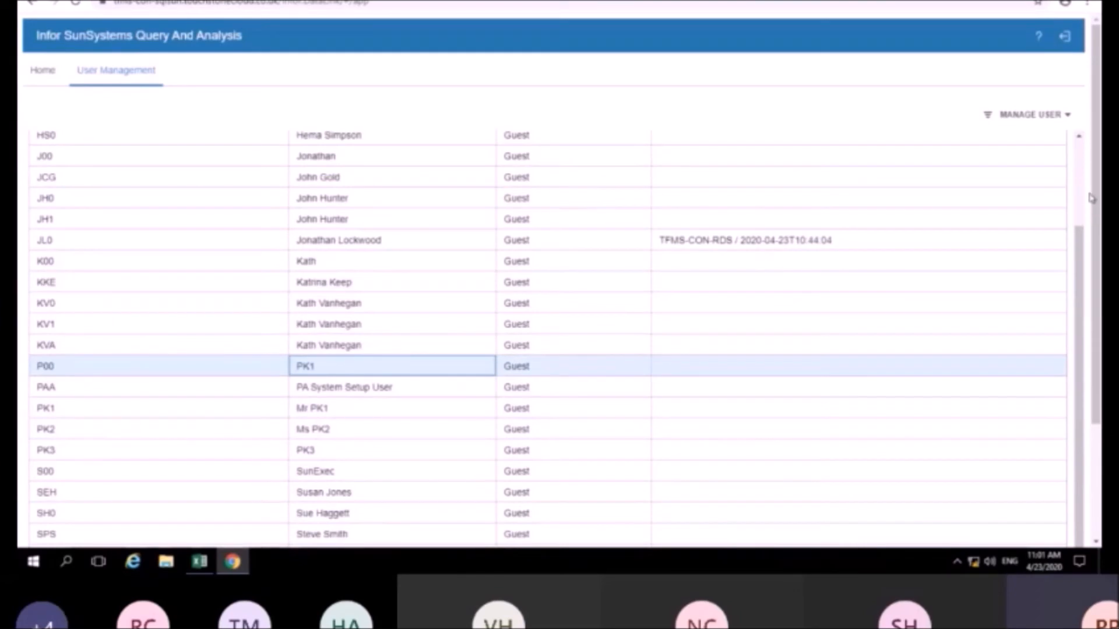
{"action": "left_click", "coordinate": [1064, 116]}
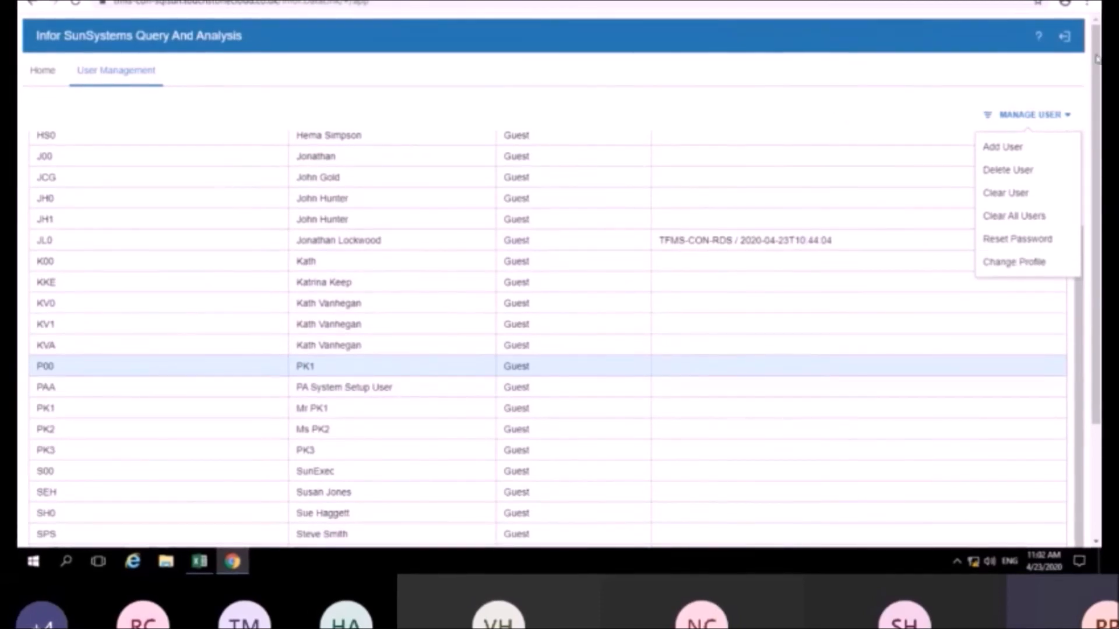
Sign out of the web portal, confirming with YES, and minimise Chrome to the desktop
{"action": "left_click", "coordinate": [1070, 39]}
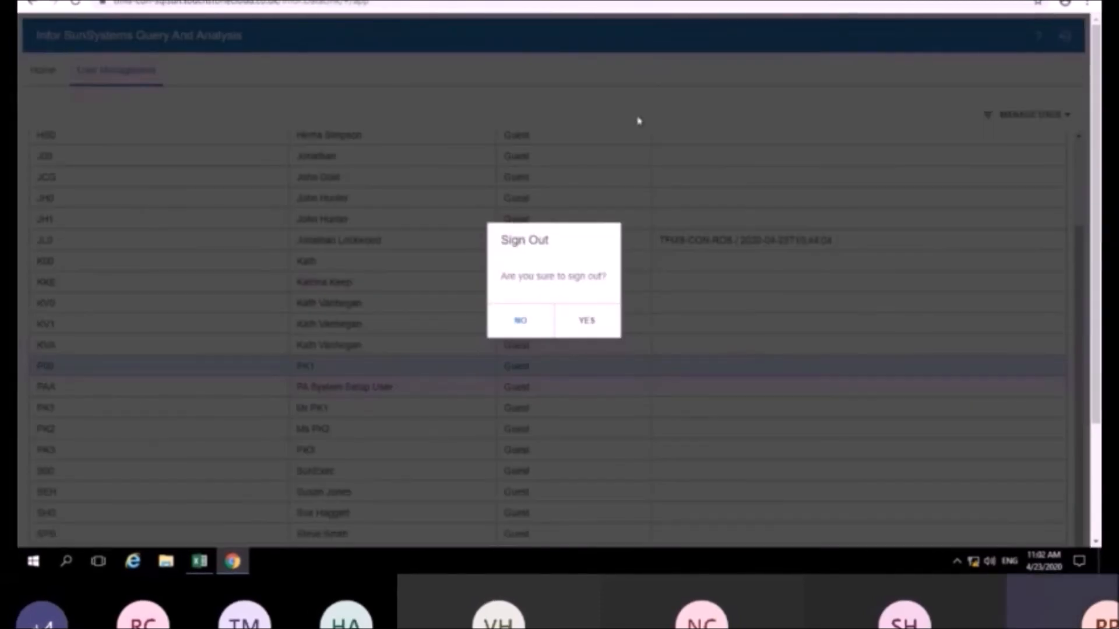
{"action": "left_click", "coordinate": [599, 320]}
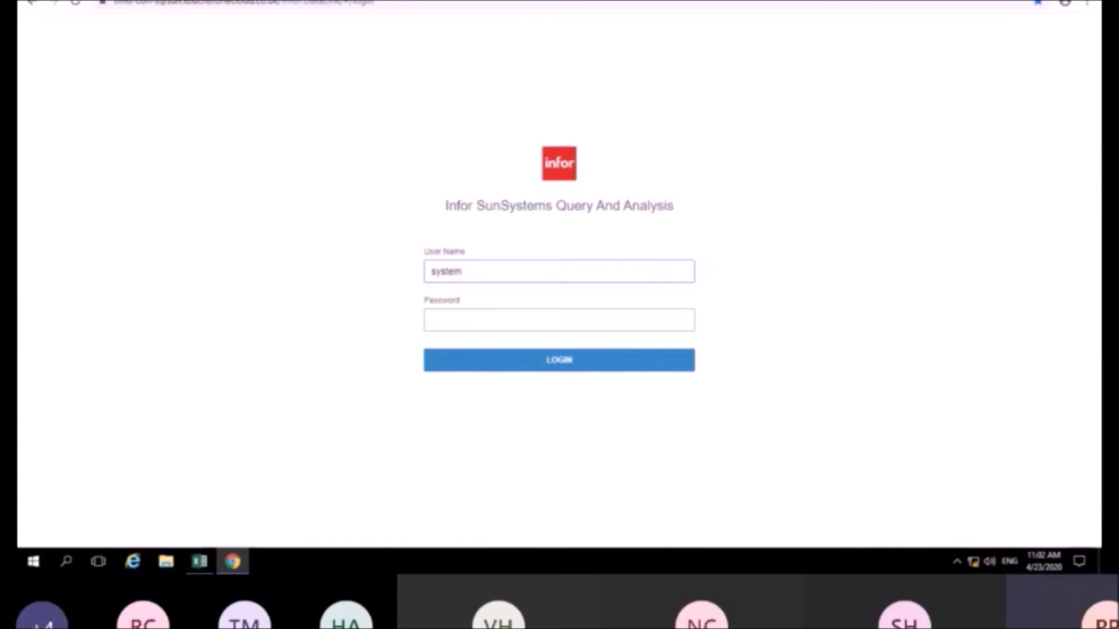
{"action": "left_click", "coordinate": [1023, 0]}
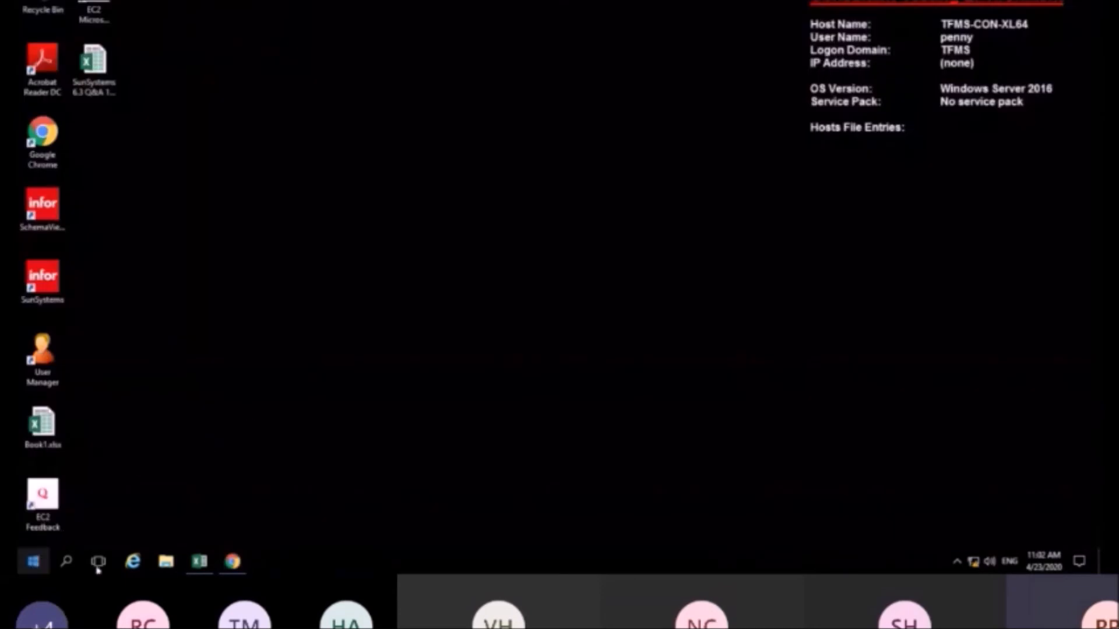
{"action": "mouse_move", "coordinate": [205, 563]}
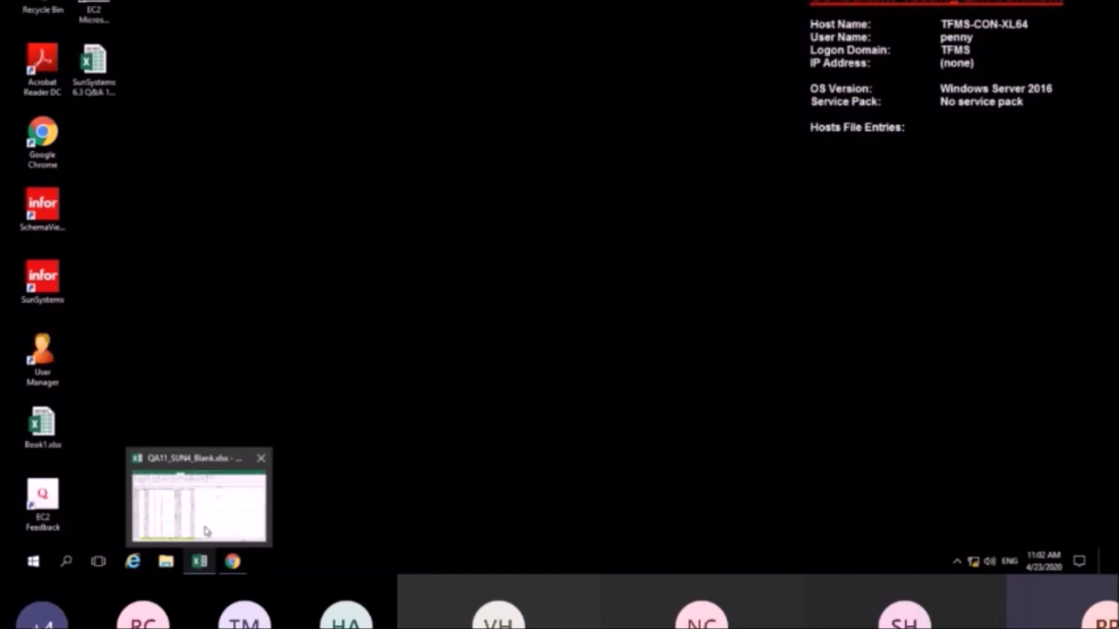
{"action": "left_click", "coordinate": [34, 561]}
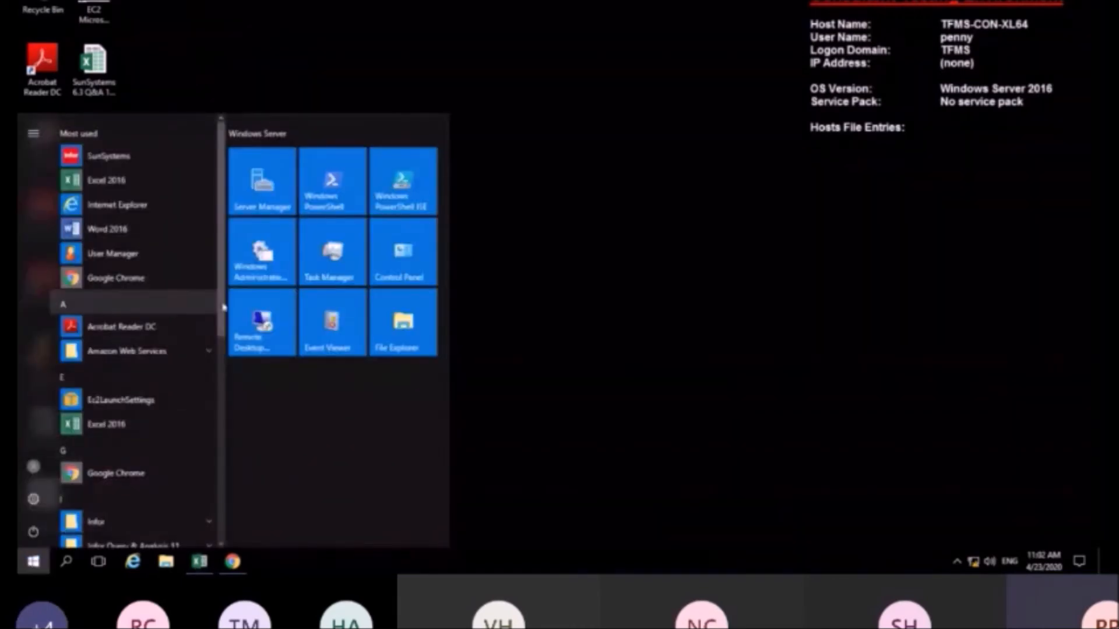
{"action": "left_click_drag", "start_coordinate": [223, 298], "coordinate": [218, 404]}
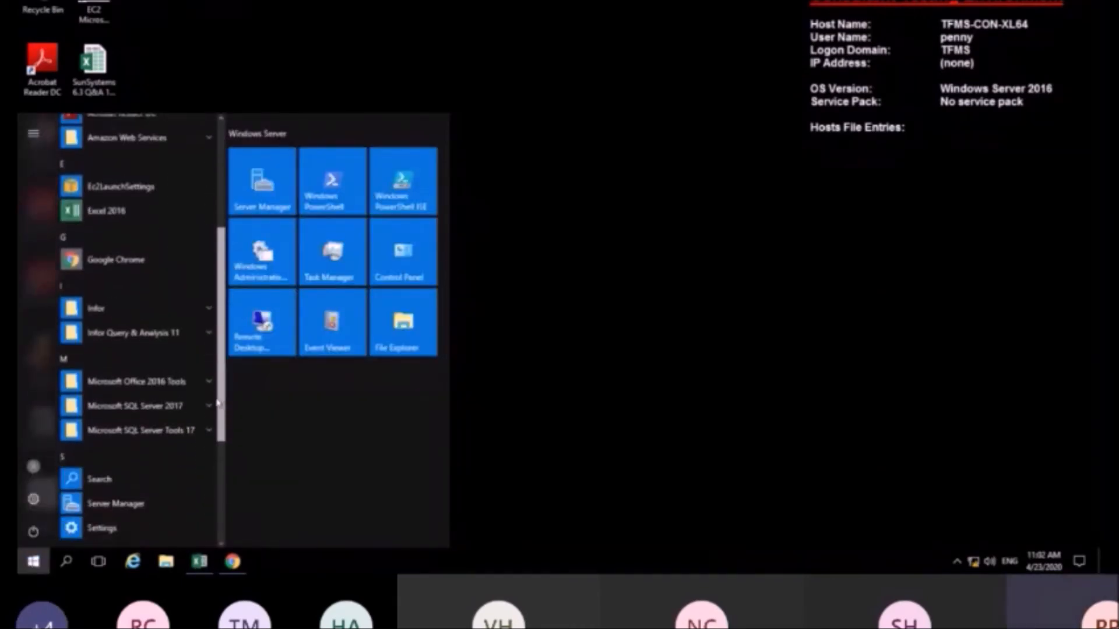
{"action": "left_click", "coordinate": [210, 332]}
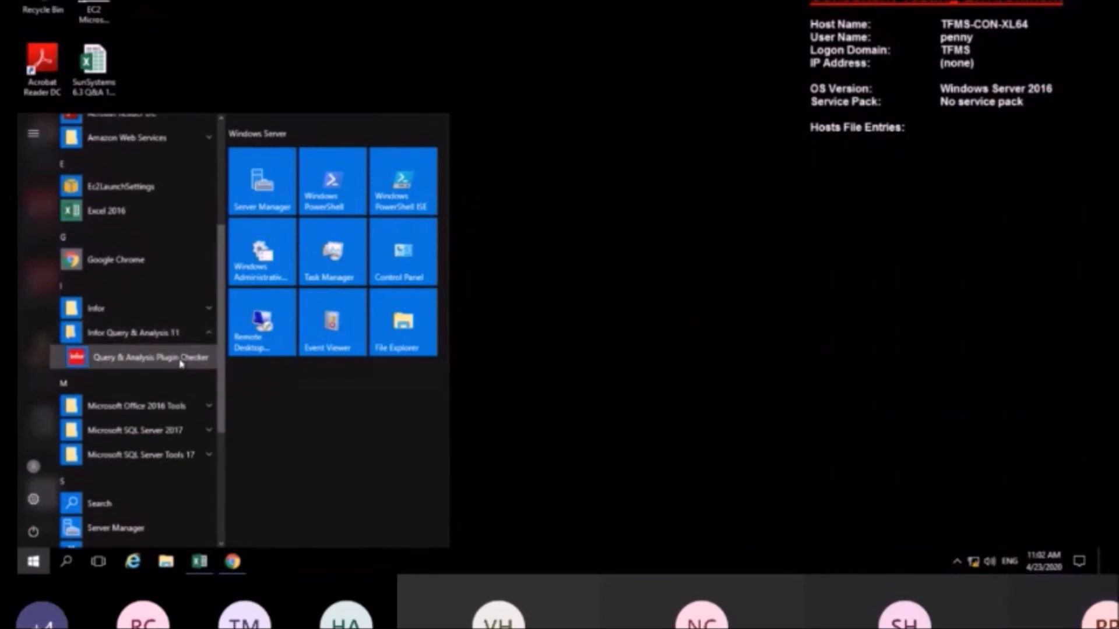
{"action": "left_click", "coordinate": [181, 364]}
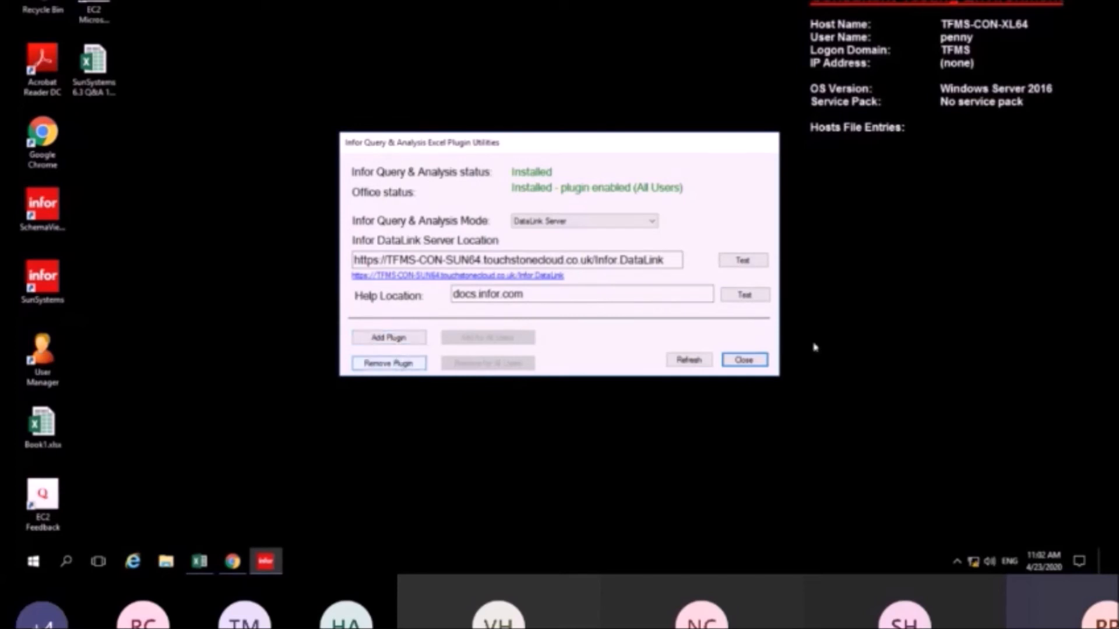
{"action": "left_click", "coordinate": [744, 360]}
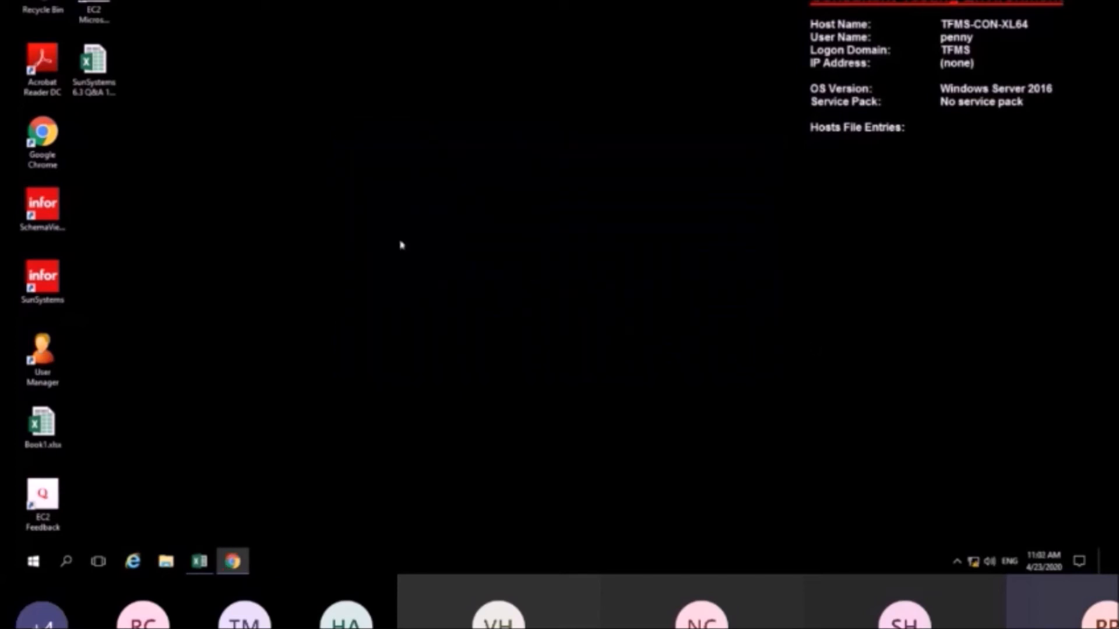